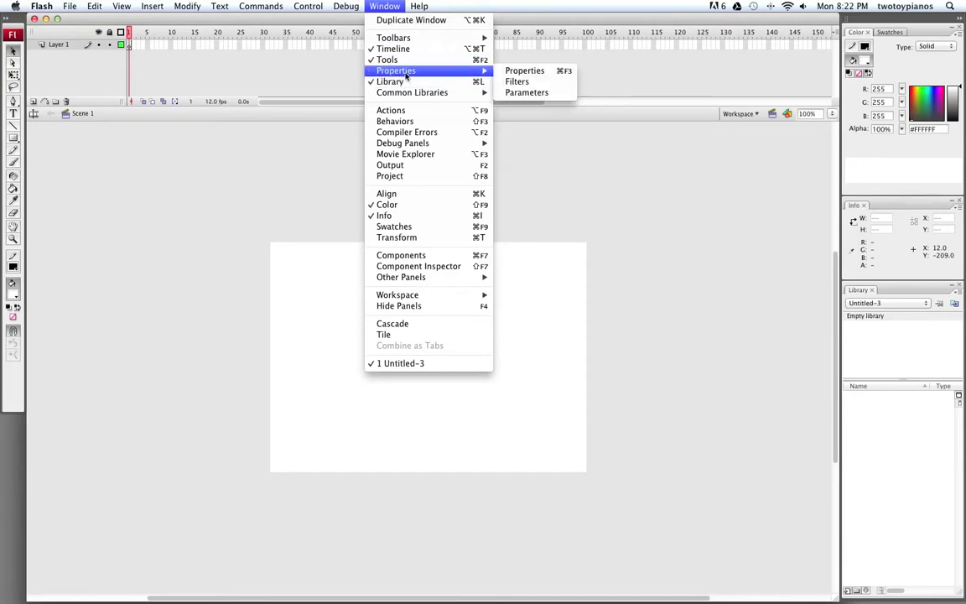
Step: Set the document dimensions to 1280 px wide by 720 px high
{"action": "left_click", "coordinate": [527, 71]}
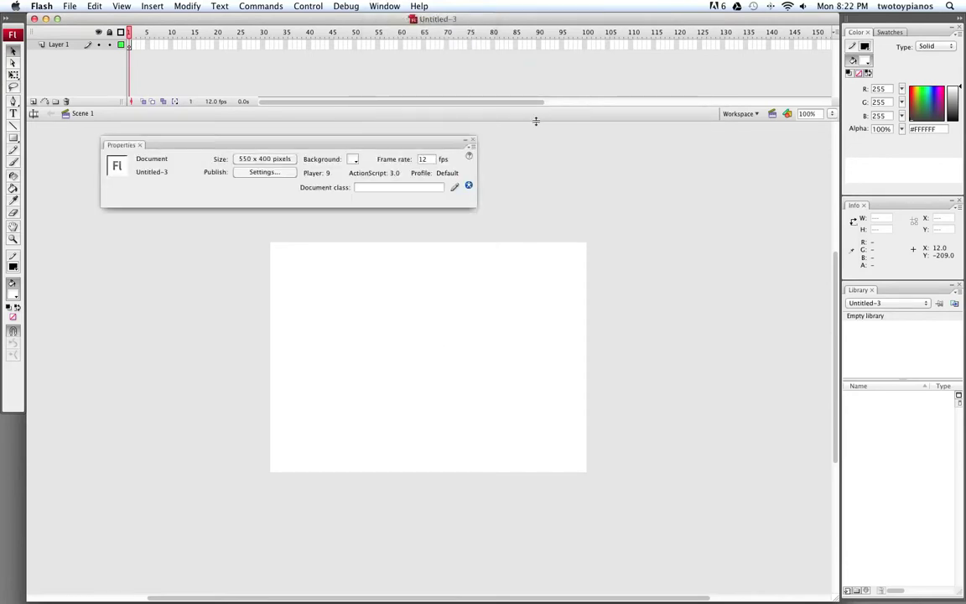
{"action": "left_click", "coordinate": [264, 158]}
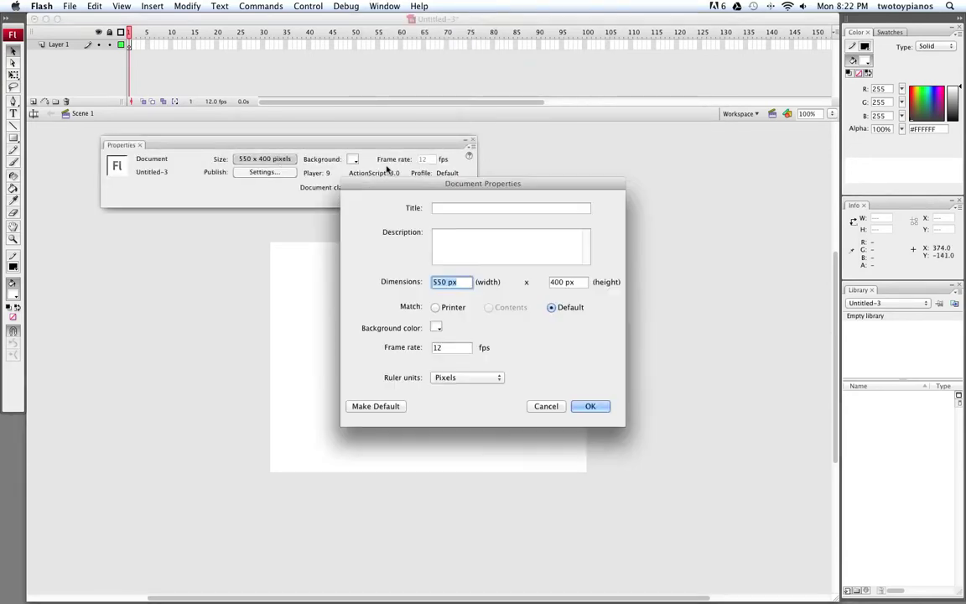
{"action": "type", "text": "1280"}
{"action": "key", "text": "Tab"}
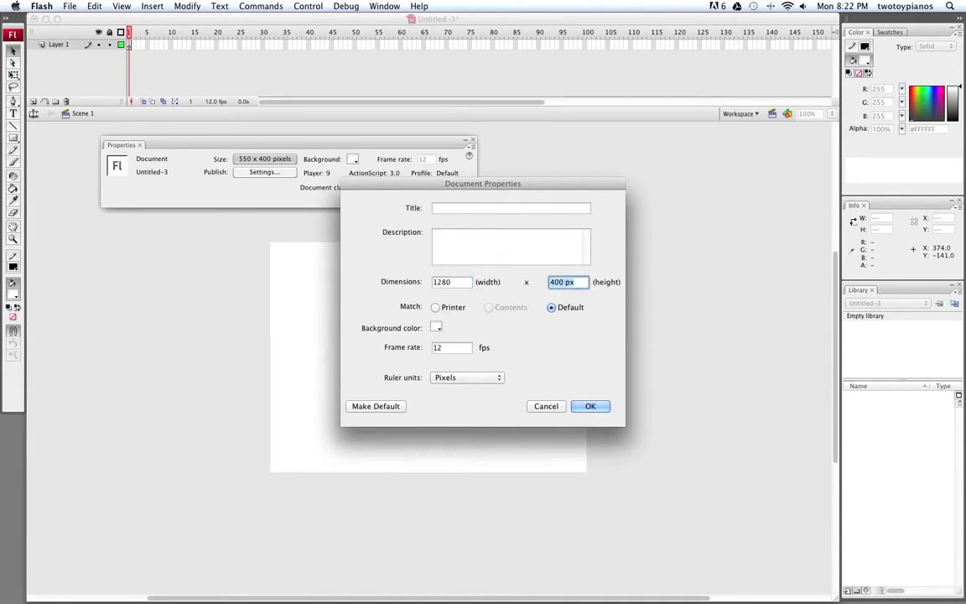
{"action": "type", "text": "720"}
{"action": "left_click", "coordinate": [590, 407]}
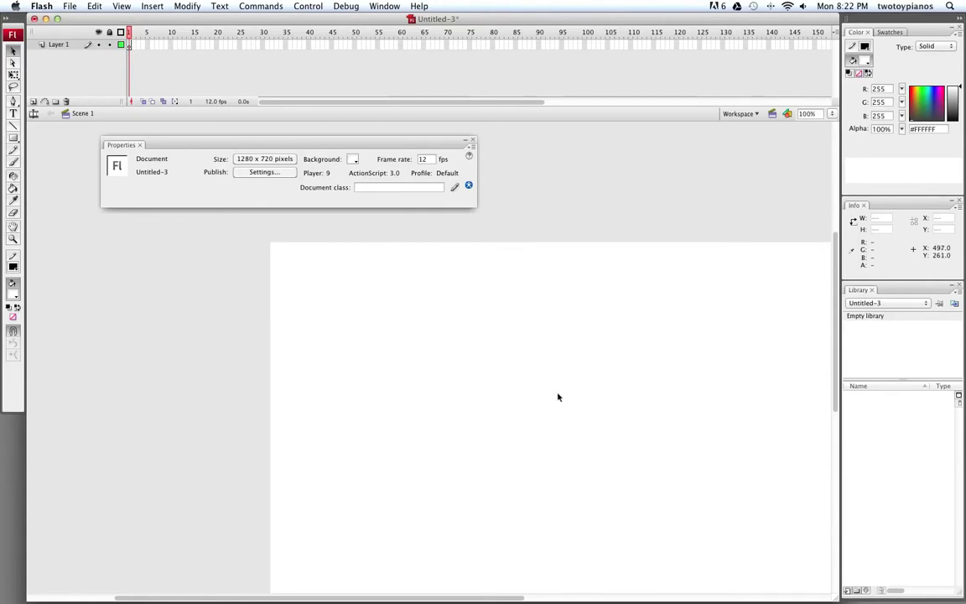
Step: Paint a thick black horizontal ground line across the full width of the lower stage with a medium-sized brush
{"action": "left_click_drag", "start_coordinate": [681, 455], "coordinate": [464, 345]}
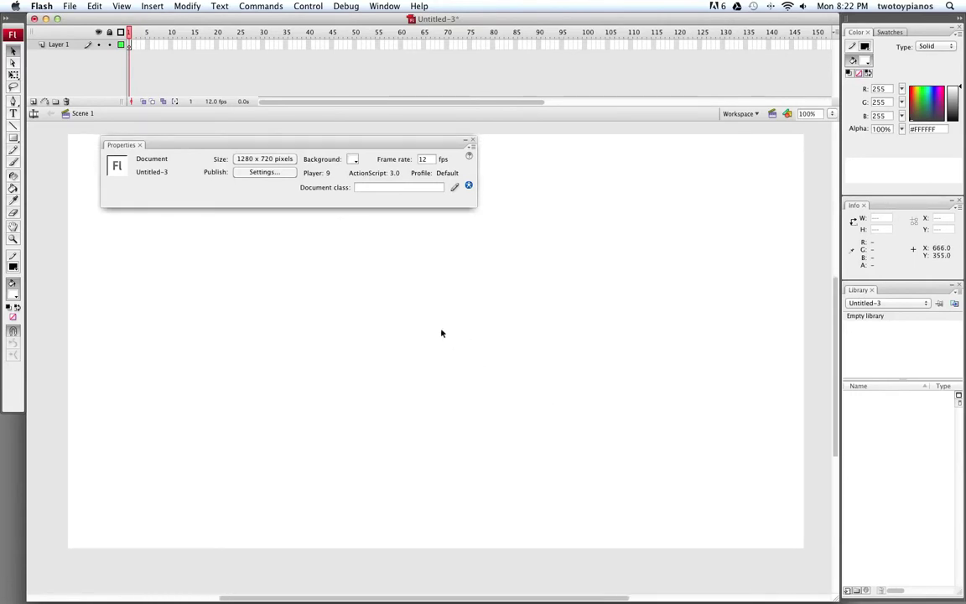
{"action": "left_click_drag", "start_coordinate": [333, 144], "coordinate": [260, 133]}
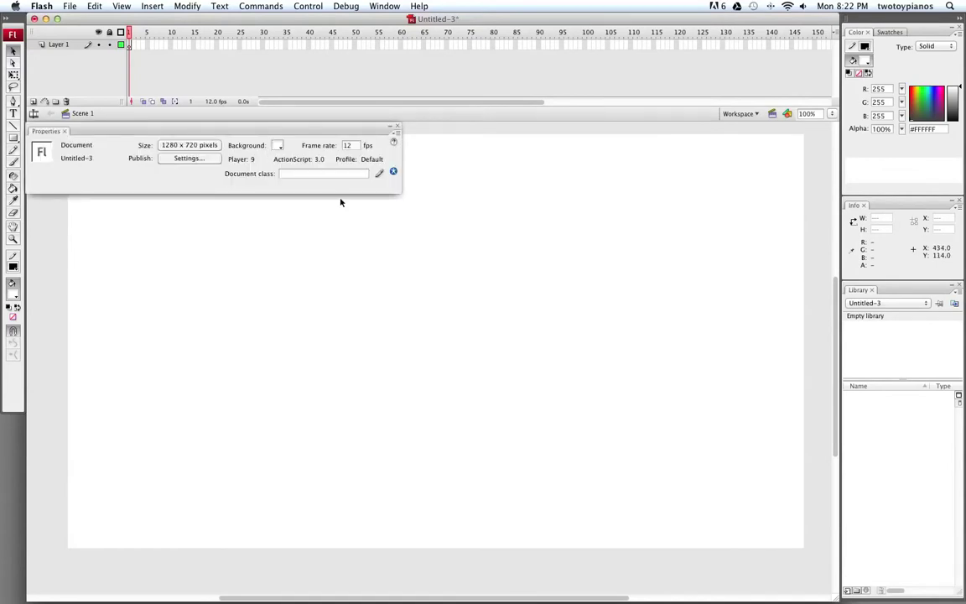
{"action": "left_click", "coordinate": [13, 162]}
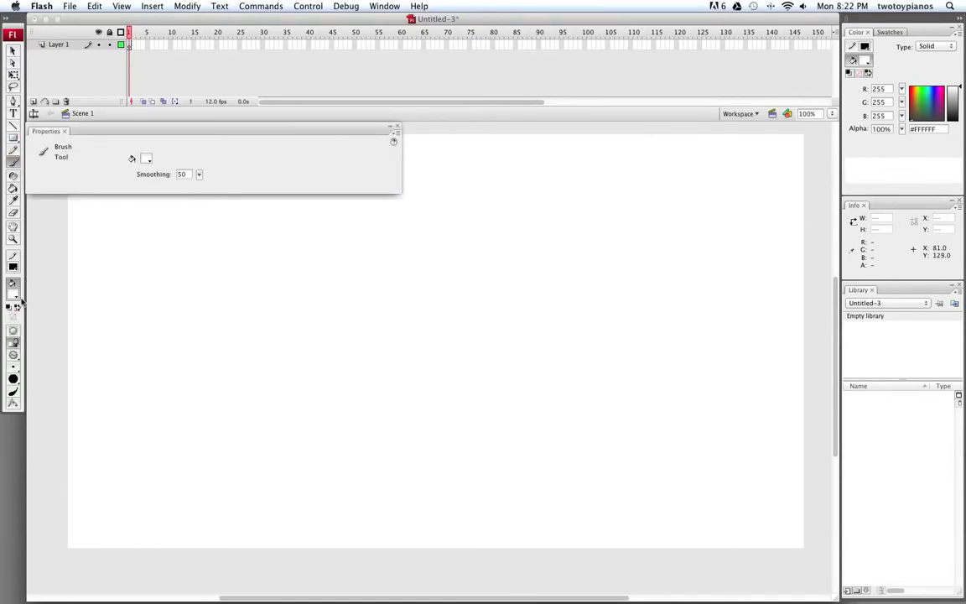
{"action": "left_click", "coordinate": [15, 295]}
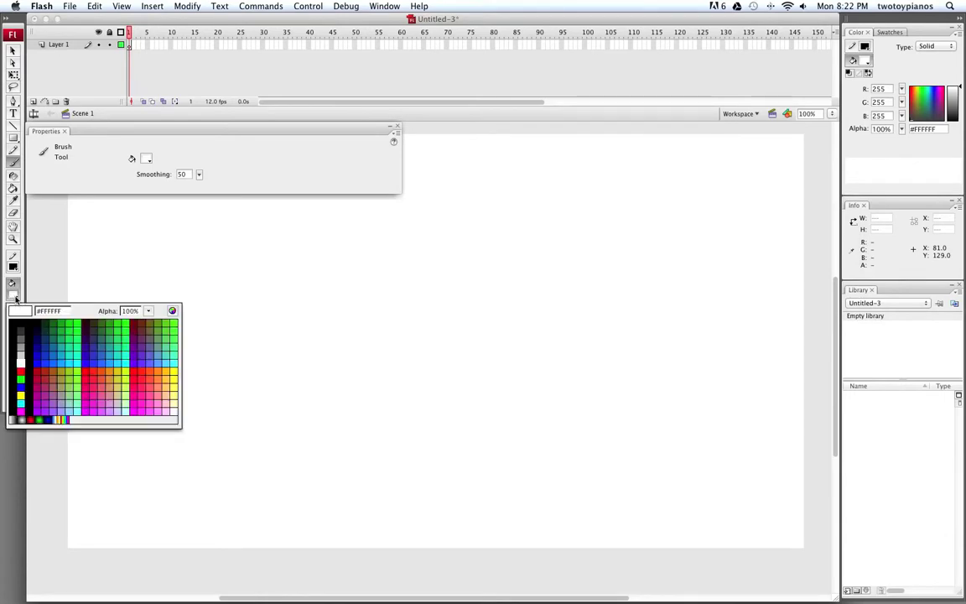
{"action": "left_click", "coordinate": [15, 328]}
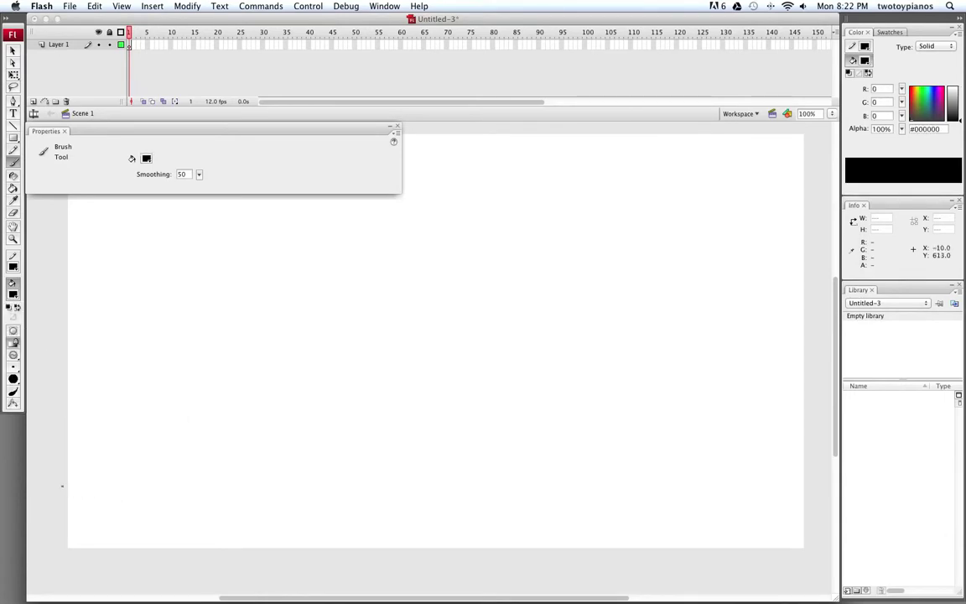
{"action": "mouse_move", "coordinate": [51, 479]}
{"action": "left_mouse_down"}
{"action": "mouse_move", "coordinate": [538, 483]}
{"action": "mouse_move", "coordinate": [827, 478]}
{"action": "left_mouse_up"}
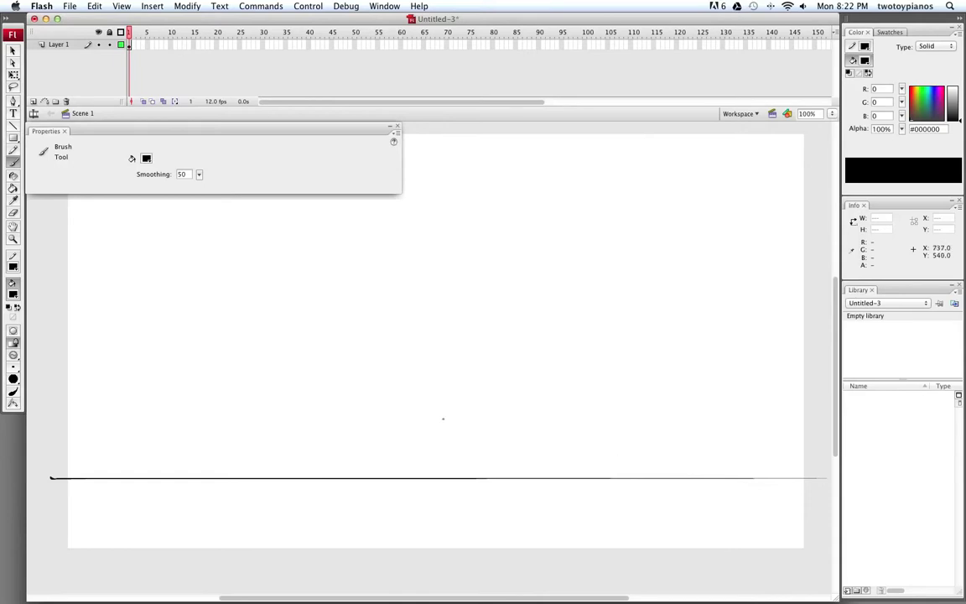
{"action": "left_click", "coordinate": [14, 368]}
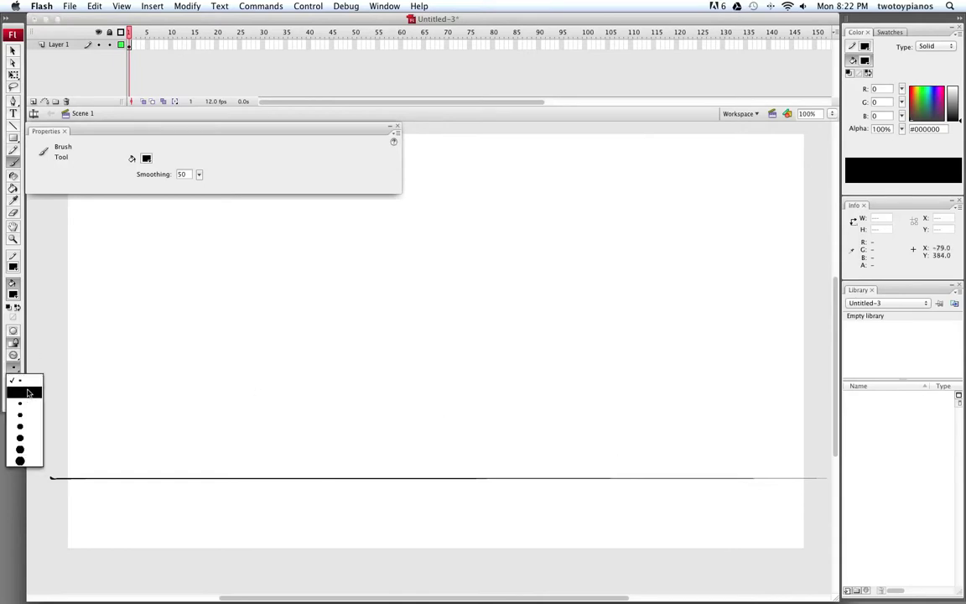
{"action": "left_click", "coordinate": [20, 427]}
{"action": "mouse_move", "coordinate": [52, 477]}
{"action": "left_mouse_down"}
{"action": "mouse_move", "coordinate": [536, 478]}
{"action": "mouse_move", "coordinate": [726, 487]}
{"action": "mouse_move", "coordinate": [830, 477]}
{"action": "left_mouse_up"}
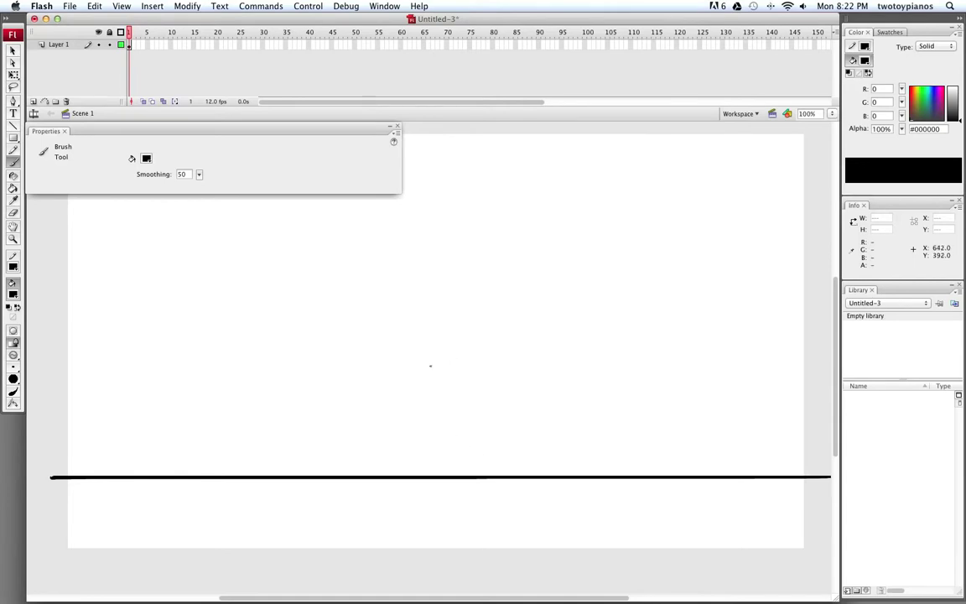
Step: Rename the layer holding the line to "ground" and lock it
{"action": "left_click", "coordinate": [48, 44]}
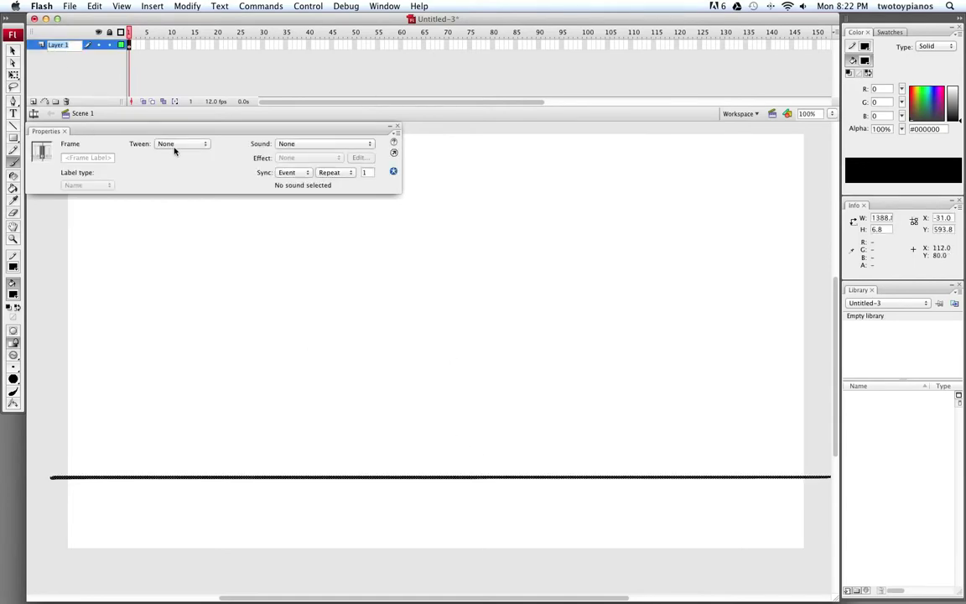
{"action": "type", "text": "ground"}
{"action": "key", "text": "Return"}
{"action": "left_click", "coordinate": [110, 45]}
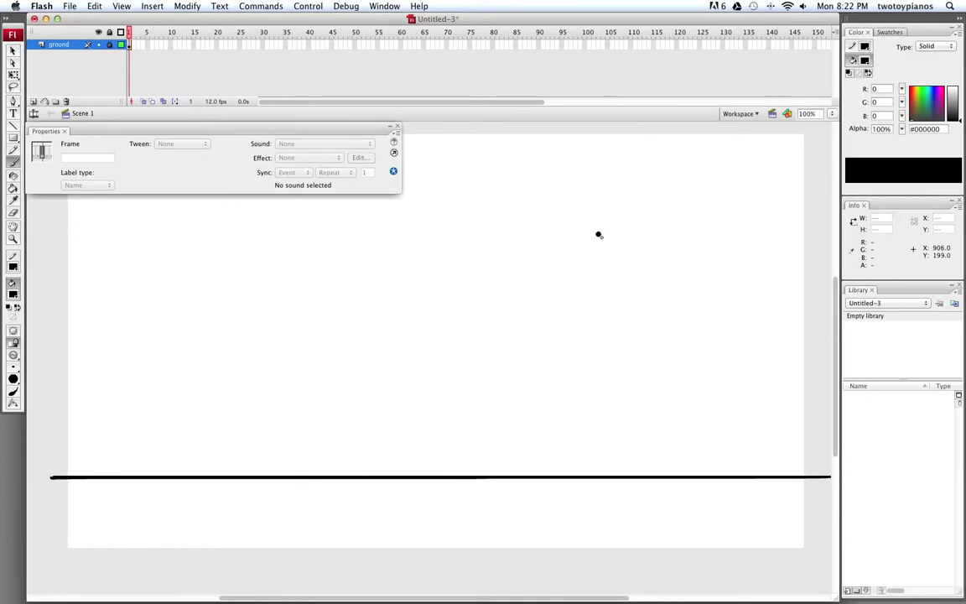
Step: Add a new layer above the ground layer and name it "boards"
{"action": "left_click", "coordinate": [32, 102]}
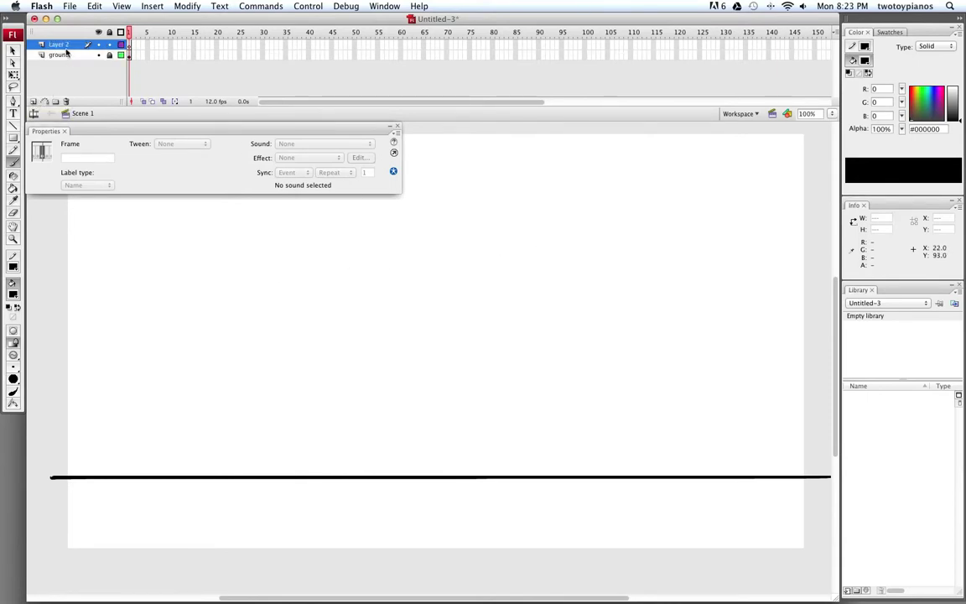
{"action": "type", "text": "bi"}
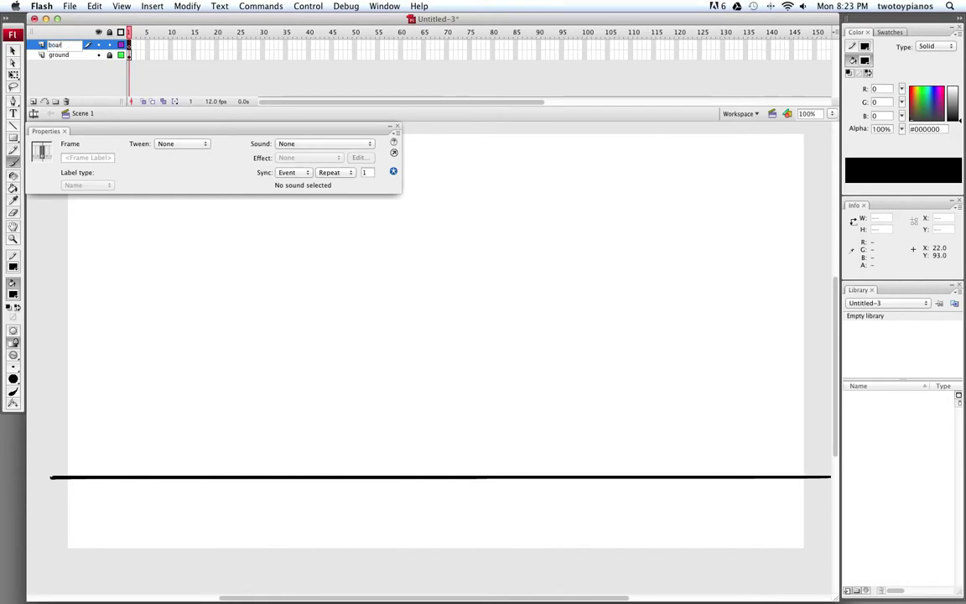
{"action": "type", "text": "ards"}
{"action": "key", "text": "Return"}
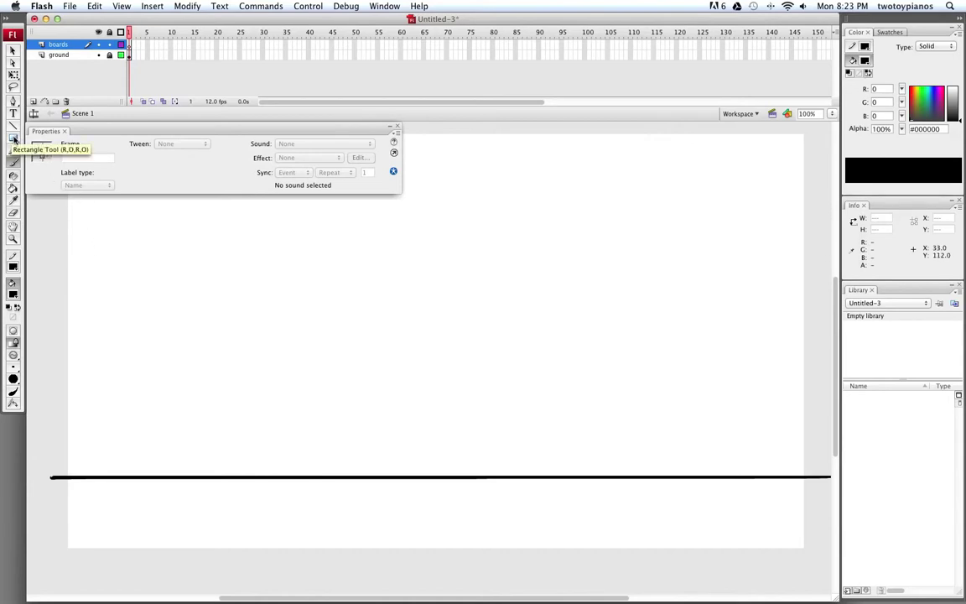
Step: Draw a thin horizontal board about 210 px wide above the ground, with brown #663300 fill and a black 2.75 stroke
{"action": "left_click", "coordinate": [14, 138]}
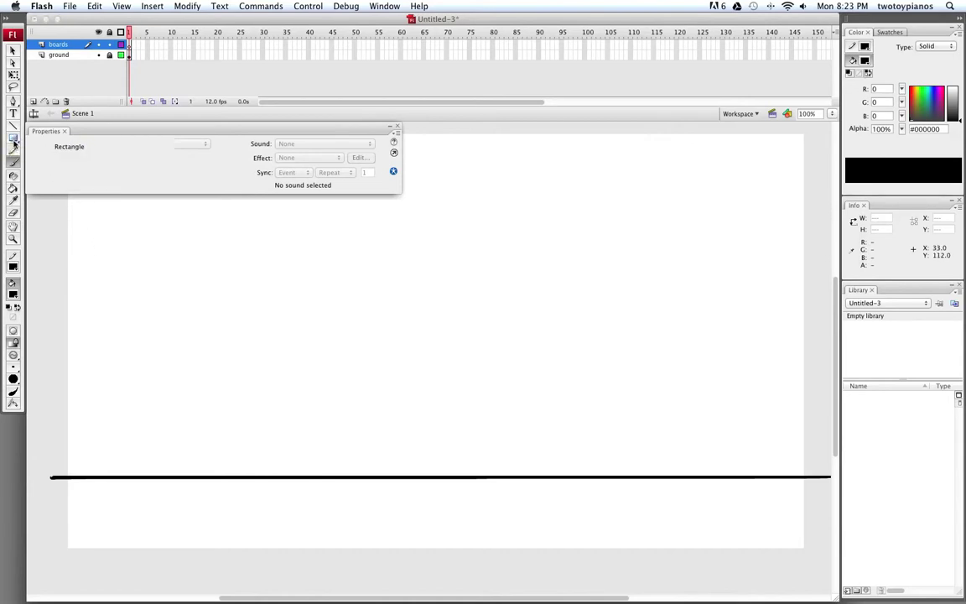
{"action": "left_click", "coordinate": [13, 295]}
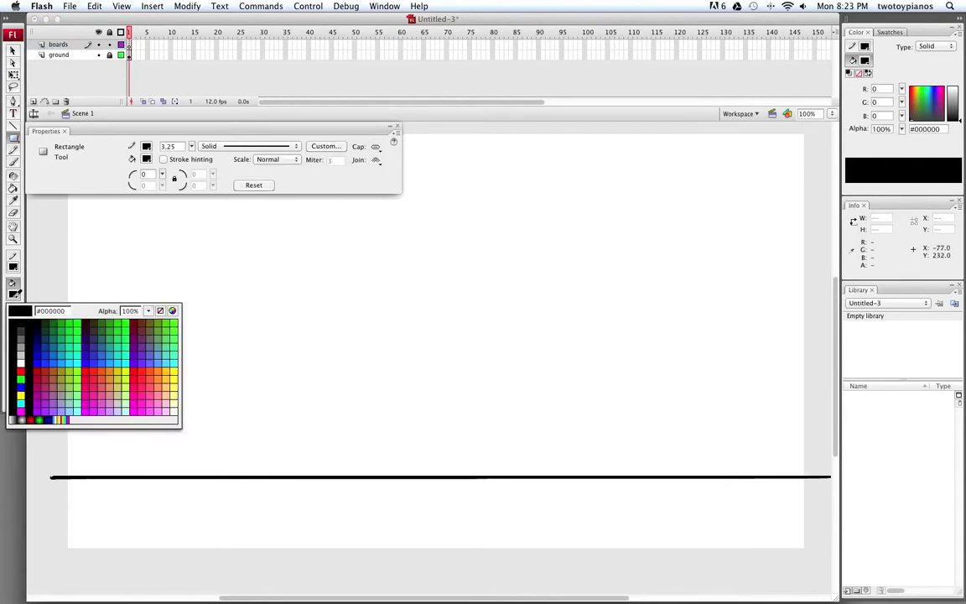
{"action": "left_click", "coordinate": [143, 322]}
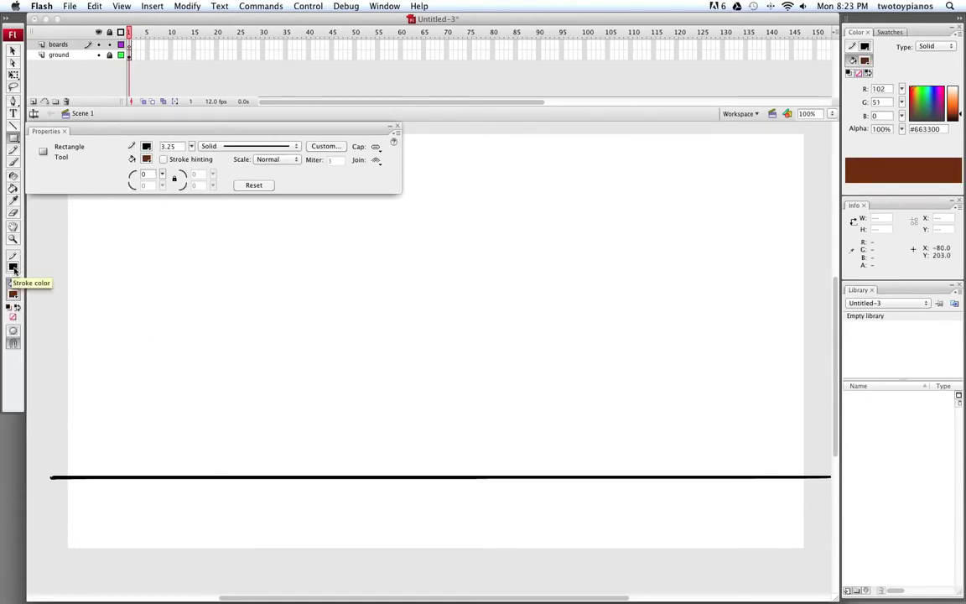
{"action": "left_click_drag", "start_coordinate": [192, 146], "coordinate": [190, 152]}
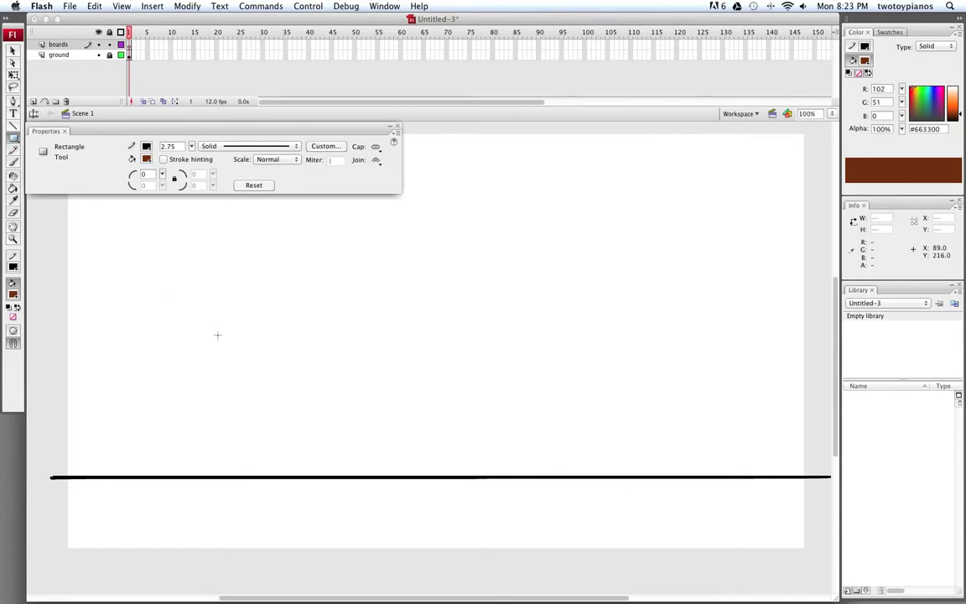
{"action": "left_click_drag", "start_coordinate": [420, 382], "coordinate": [542, 387]}
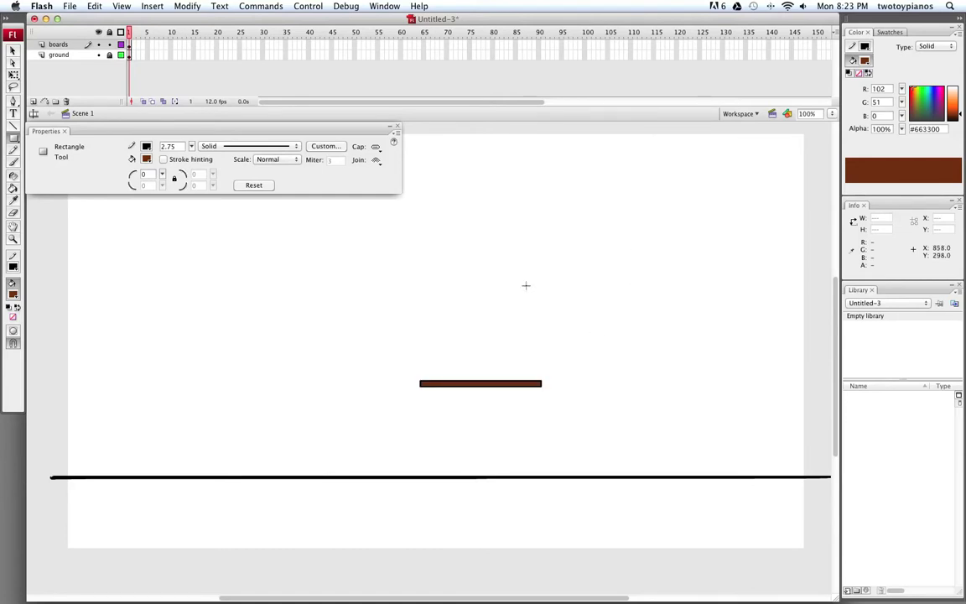
Step: Paint a black nail through the right end of the board, with its head above and its point below
{"action": "key", "text": "super+equal"}
{"action": "key", "text": "super+equal"}
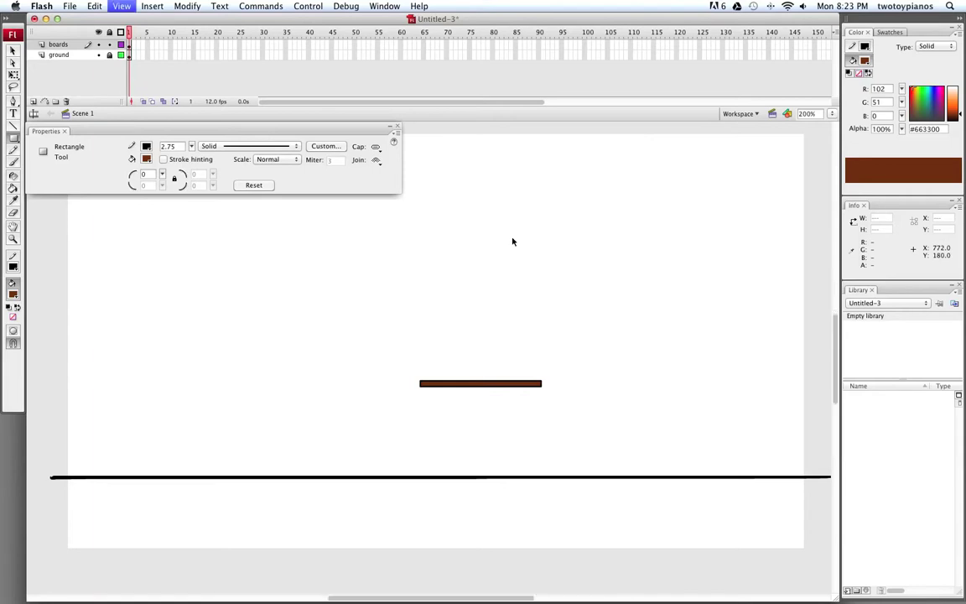
{"action": "left_click_drag", "start_coordinate": [608, 535], "coordinate": [300, 261]}
{"action": "left_click", "coordinate": [13, 161]}
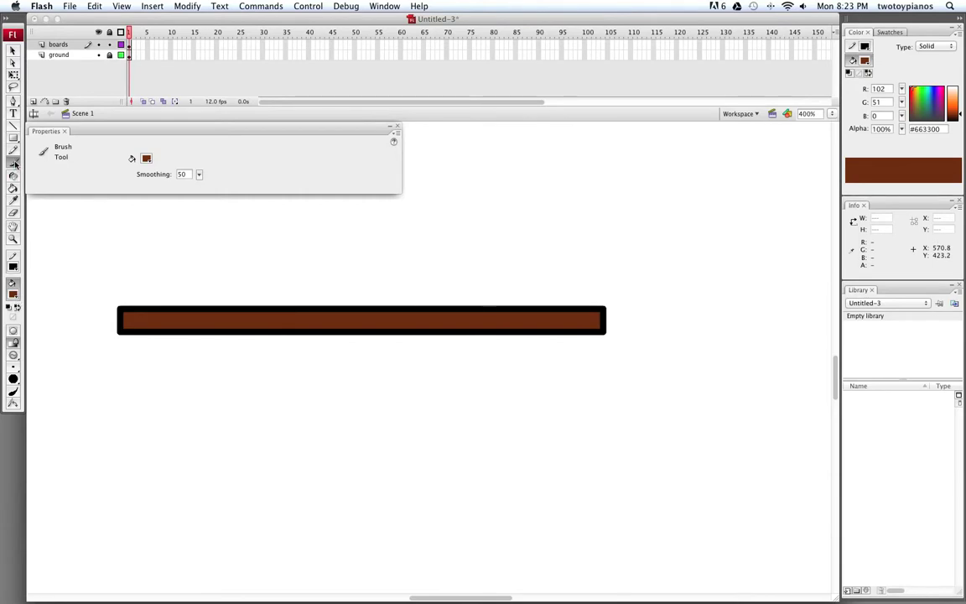
{"action": "left_click", "coordinate": [12, 294]}
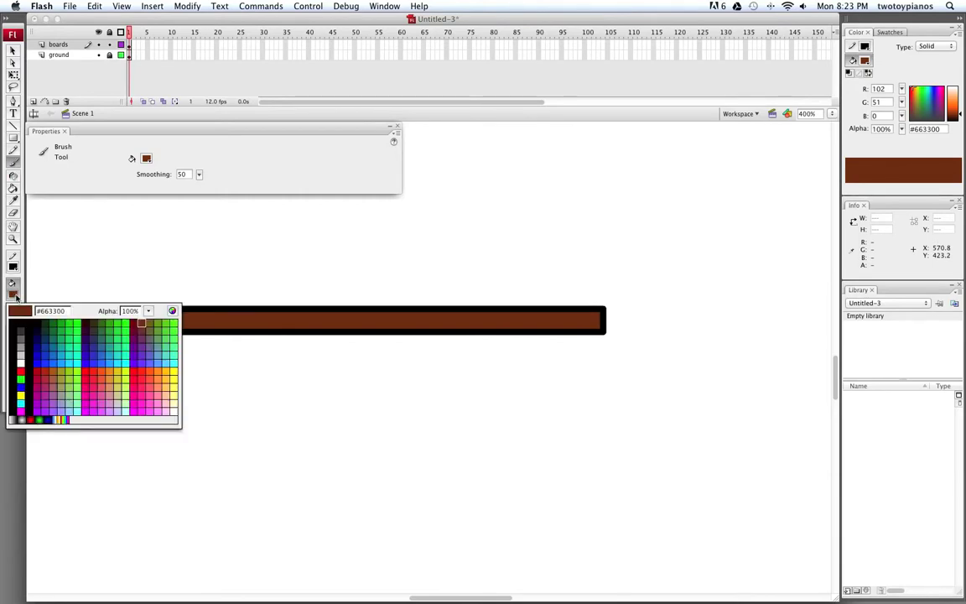
{"action": "left_click", "coordinate": [10, 323]}
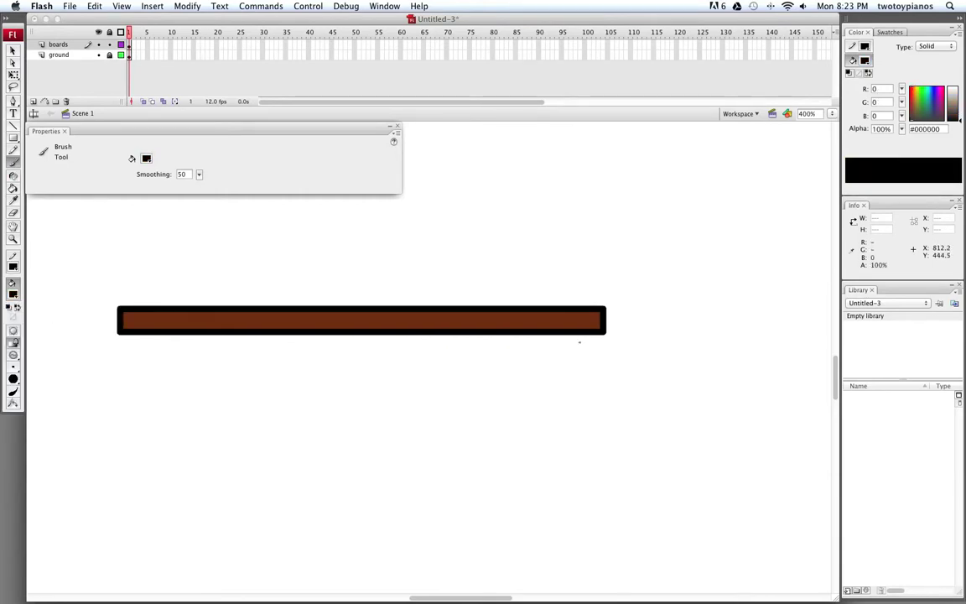
{"action": "left_click_drag", "start_coordinate": [582, 335], "coordinate": [583, 355]}
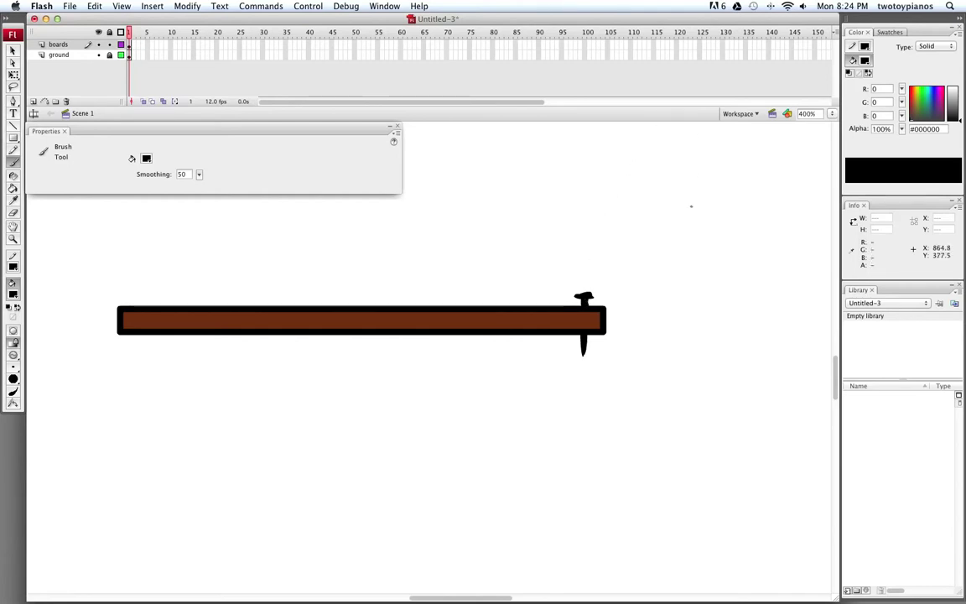
Step: Shorten the board and nail from the left end to about 182 px wide with Free Transform
{"action": "key", "text": "super+minus"}
{"action": "key", "text": "super+minus"}
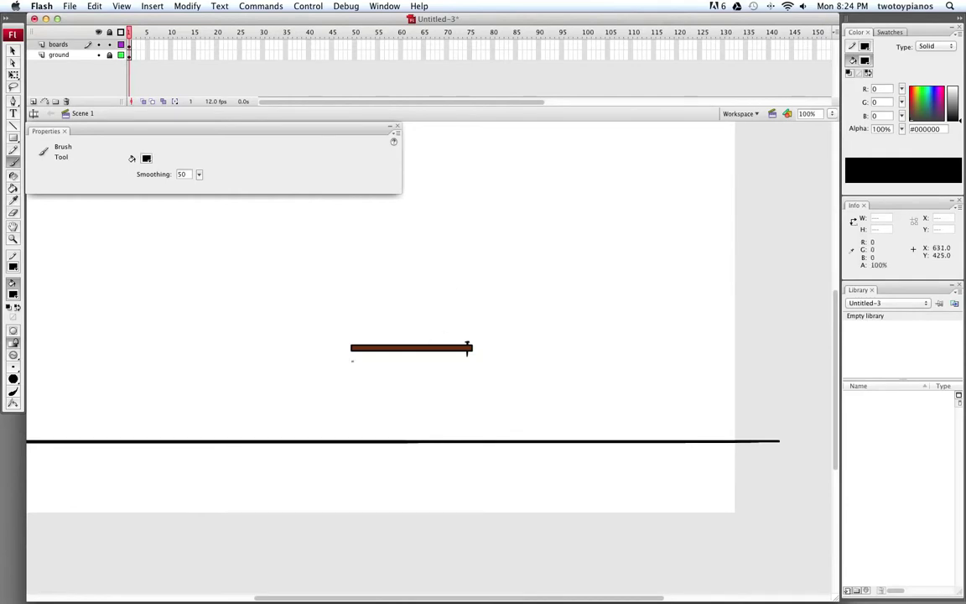
{"action": "left_click_drag", "start_coordinate": [317, 380], "coordinate": [407, 399]}
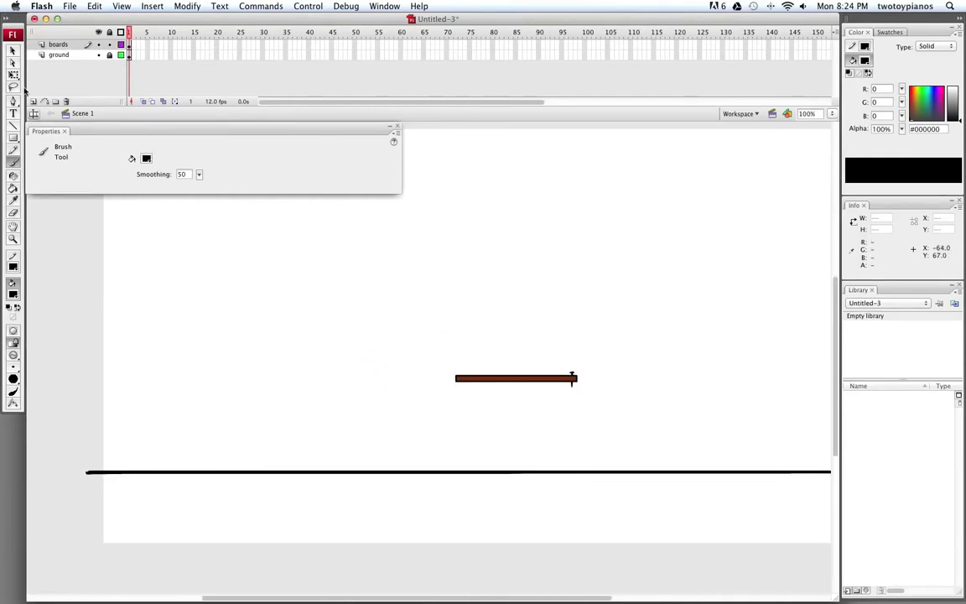
{"action": "left_click", "coordinate": [13, 74]}
{"action": "left_click_drag", "start_coordinate": [404, 334], "coordinate": [592, 396]}
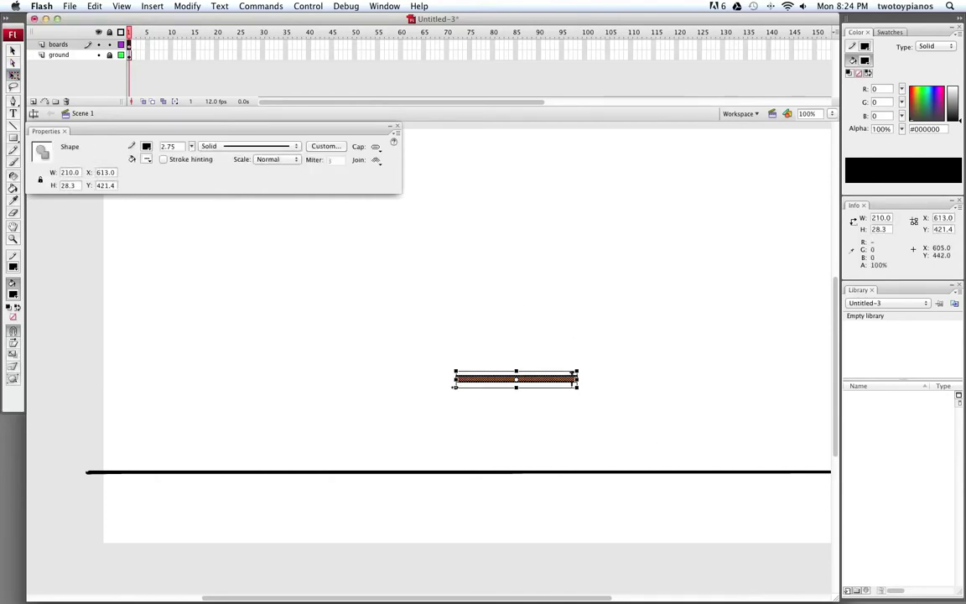
{"action": "left_click_drag", "start_coordinate": [456, 379], "coordinate": [471, 379]}
{"action": "left_click", "coordinate": [541, 344]}
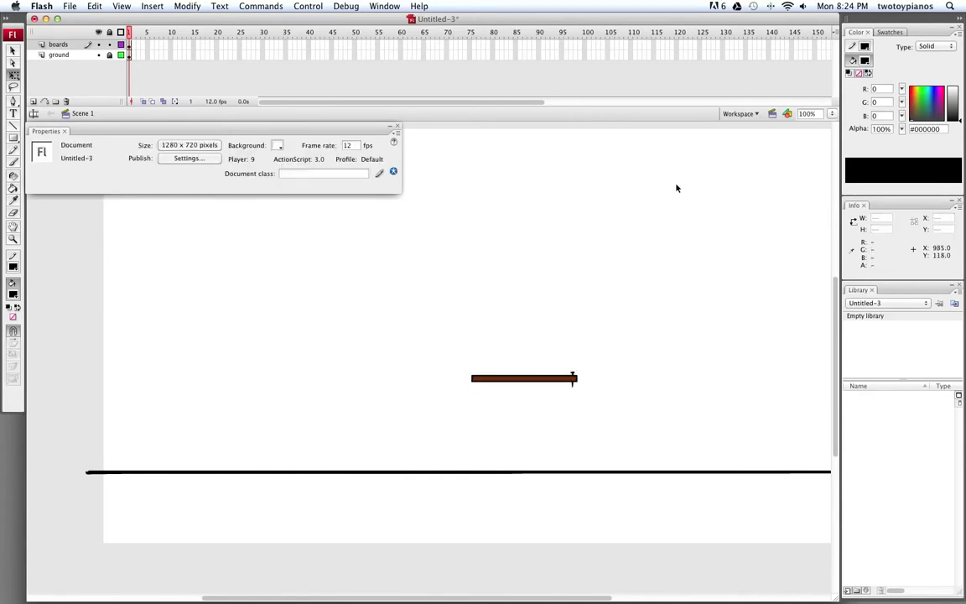
Step: Group the board and its nail into a single object
{"action": "left_click_drag", "start_coordinate": [423, 314], "coordinate": [695, 462]}
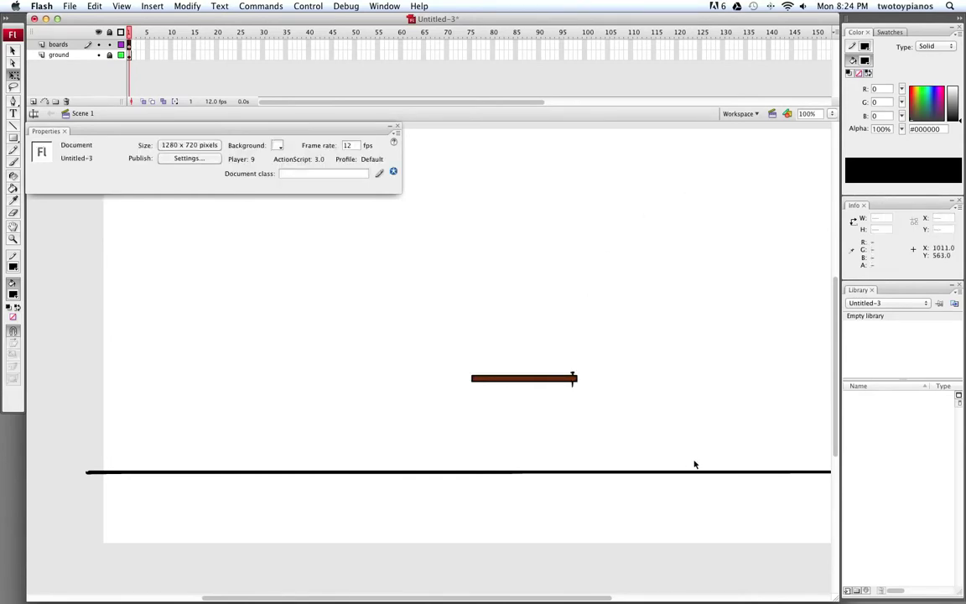
{"action": "left_click", "coordinate": [187, 6]}
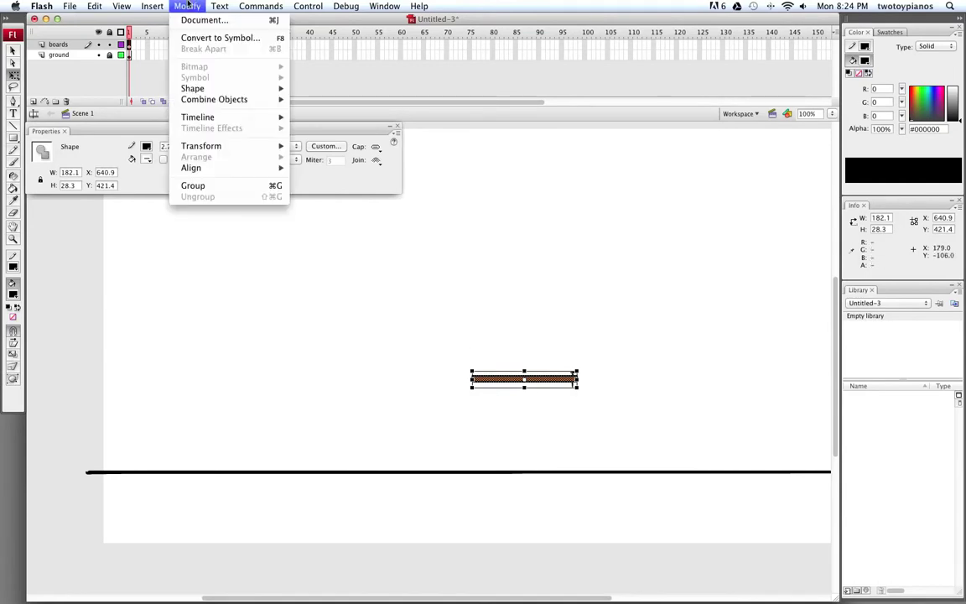
{"action": "left_click", "coordinate": [232, 185]}
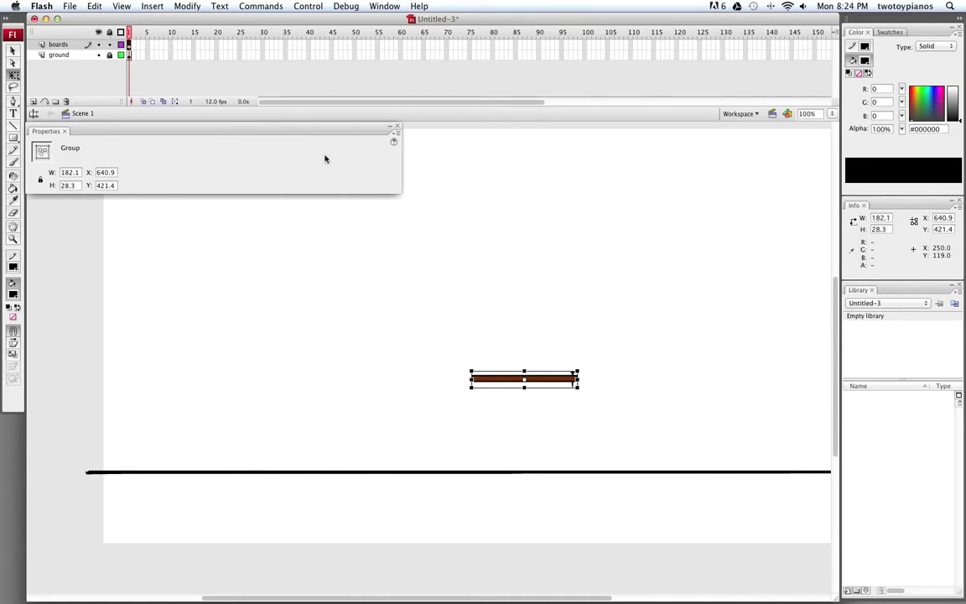
Step: Duplicate the grouped board by copy and paste, and mirror the copy horizontally to about 165 px wide with its nail on the left end
{"action": "left_click", "coordinate": [94, 6]}
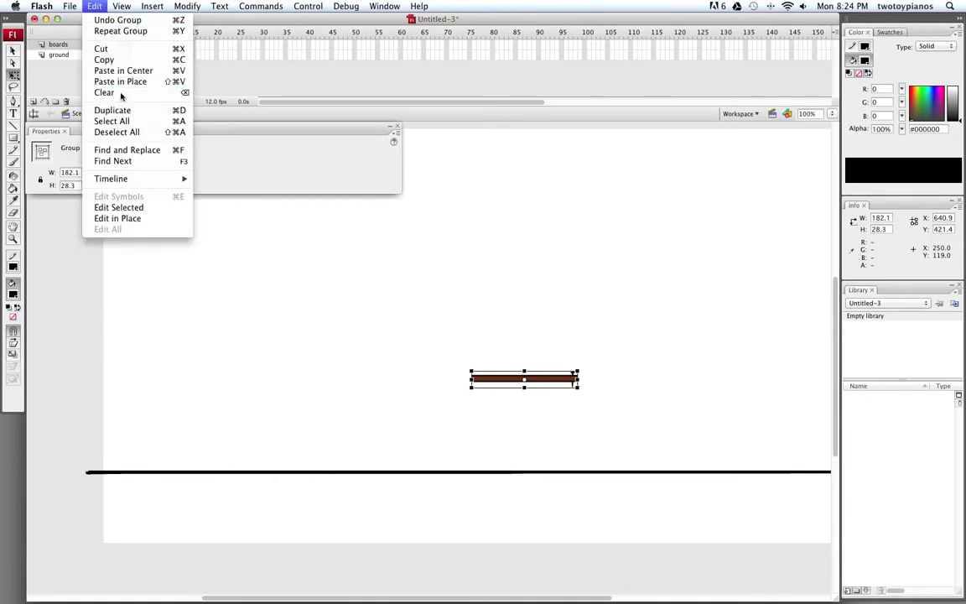
{"action": "left_click", "coordinate": [106, 60]}
{"action": "left_click", "coordinate": [92, 6]}
{"action": "left_click", "coordinate": [125, 76]}
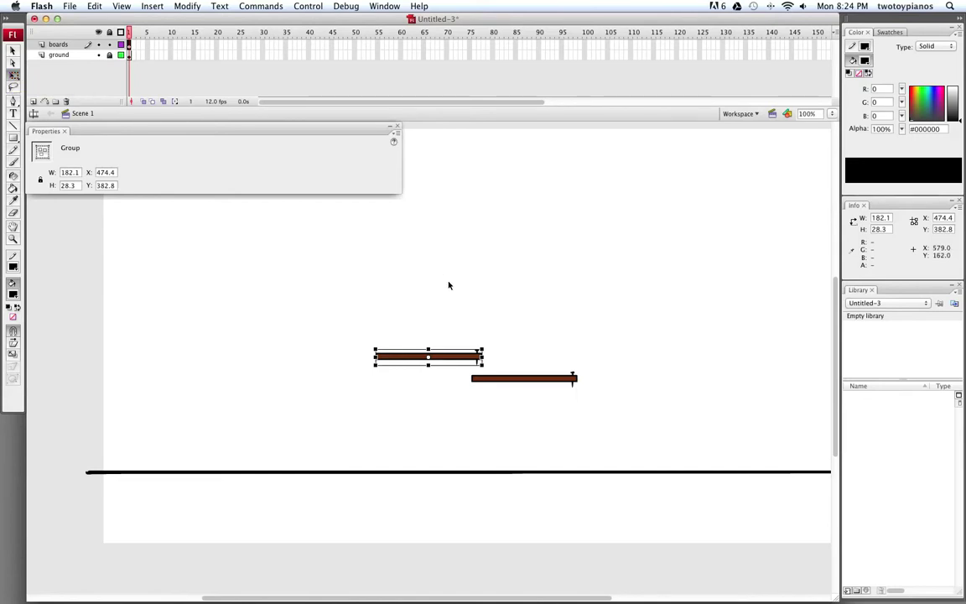
{"action": "left_click_drag", "start_coordinate": [483, 358], "coordinate": [281, 358]}
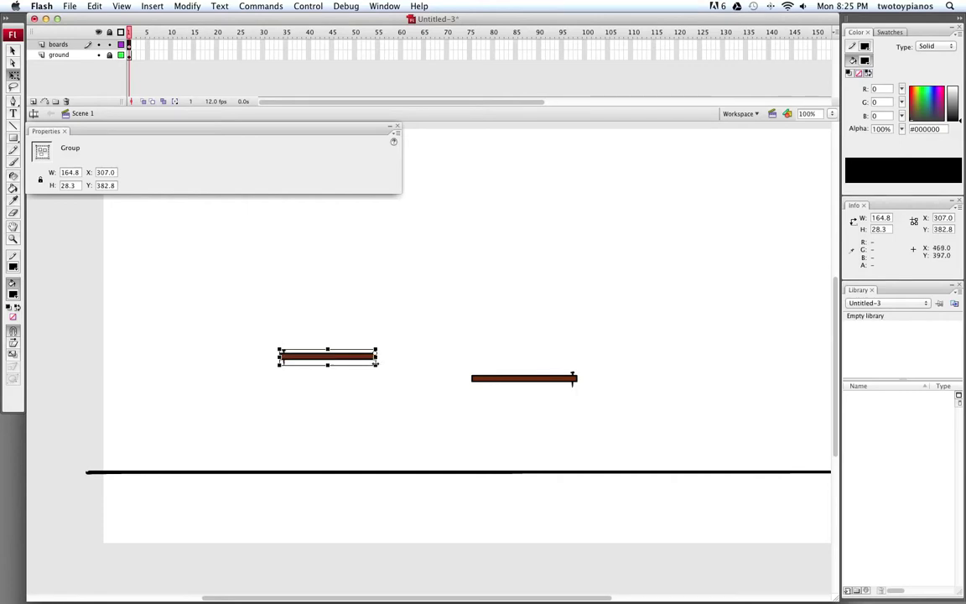
Step: Move the original board just beneath the ground line and rotate it slightly clockwise so its nailed right end slopes down
{"action": "left_click", "coordinate": [566, 380]}
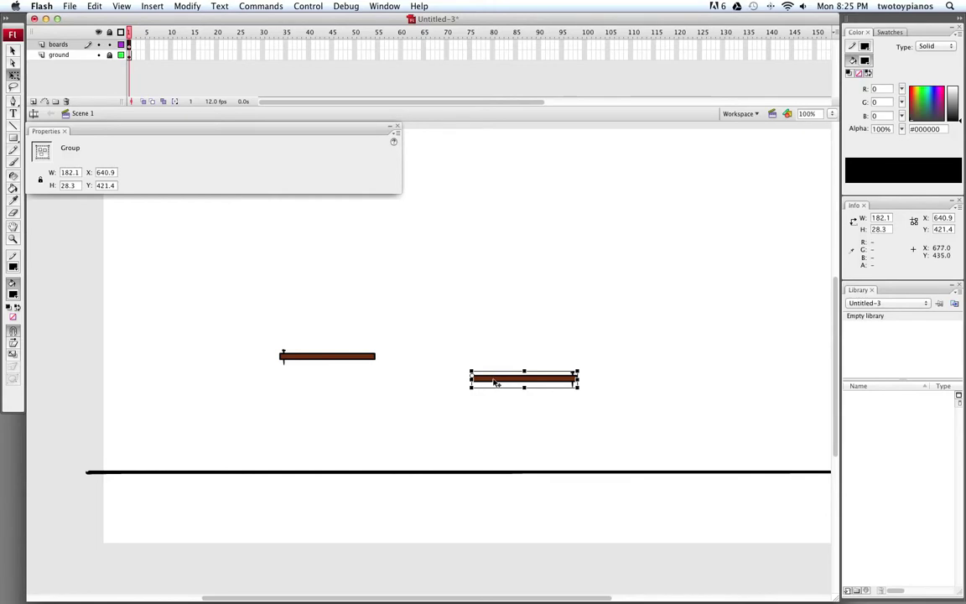
{"action": "left_click_drag", "start_coordinate": [496, 384], "coordinate": [515, 486]}
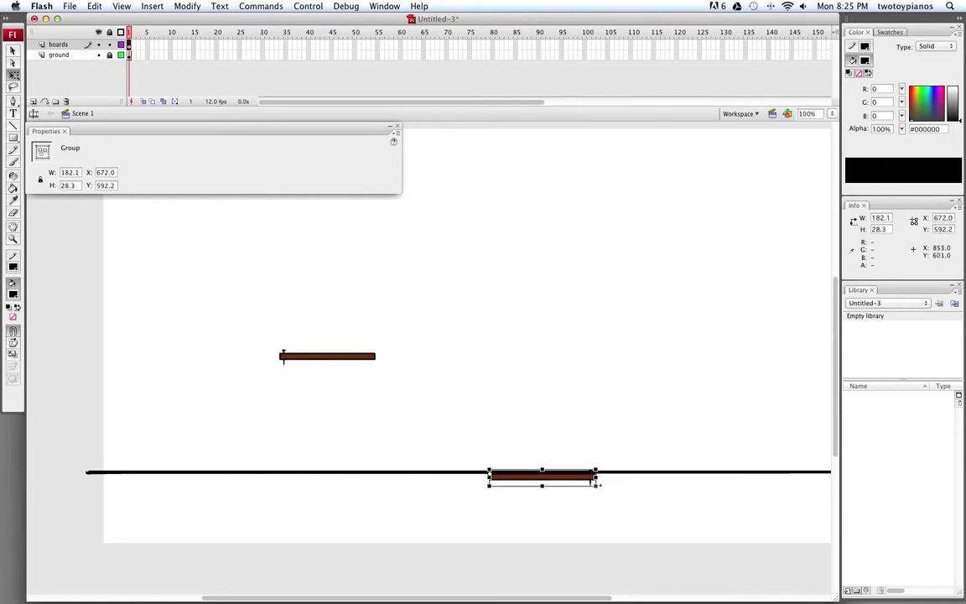
{"action": "left_click_drag", "start_coordinate": [602, 491], "coordinate": [602, 507]}
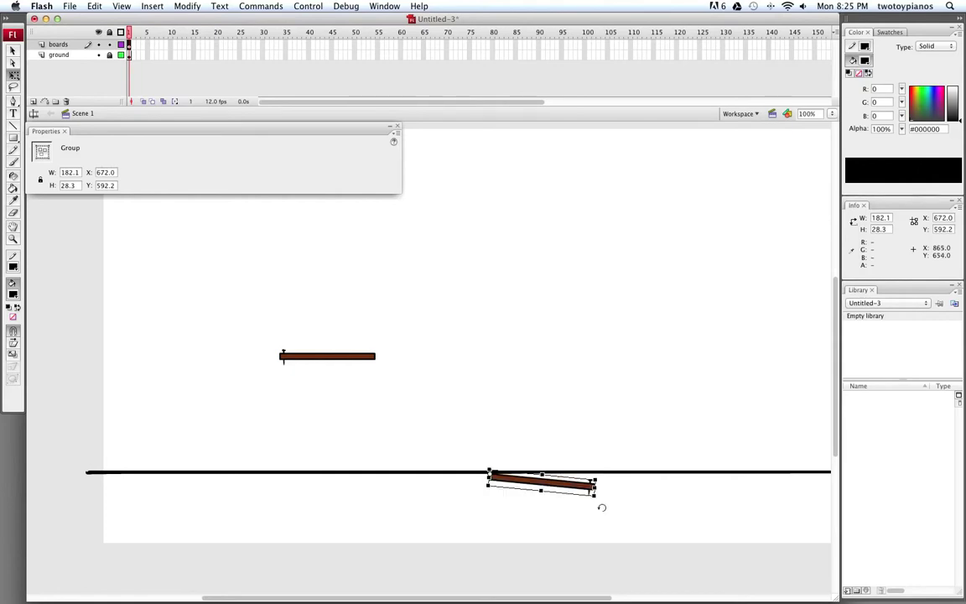
{"action": "left_click", "coordinate": [521, 424]}
Step: Place the mirrored board beneath the ground line left of the other, tilt its nailed left end down, and nudge it up against the line
{"action": "left_click_drag", "start_coordinate": [409, 302], "coordinate": [211, 421]}
{"action": "left_click_drag", "start_coordinate": [324, 359], "coordinate": [340, 493]}
{"action": "left_click_drag", "start_coordinate": [366, 460], "coordinate": [378, 438]}
{"action": "left_click", "coordinate": [550, 257]}
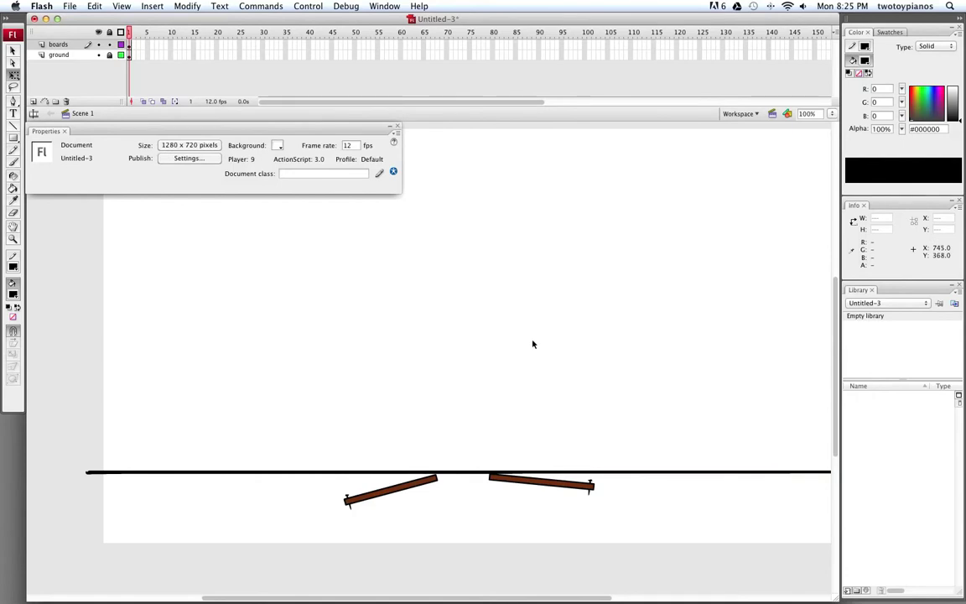
{"action": "left_click_drag", "start_coordinate": [320, 426], "coordinate": [472, 530]}
{"action": "key", "text": "Up"}
{"action": "key", "text": "Up"}
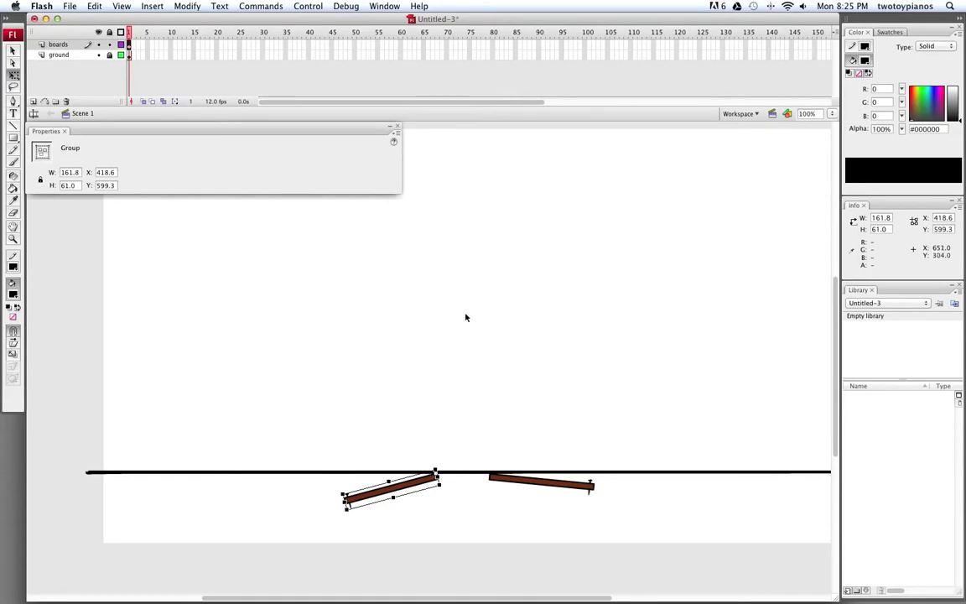
{"action": "left_click", "coordinate": [485, 337]}
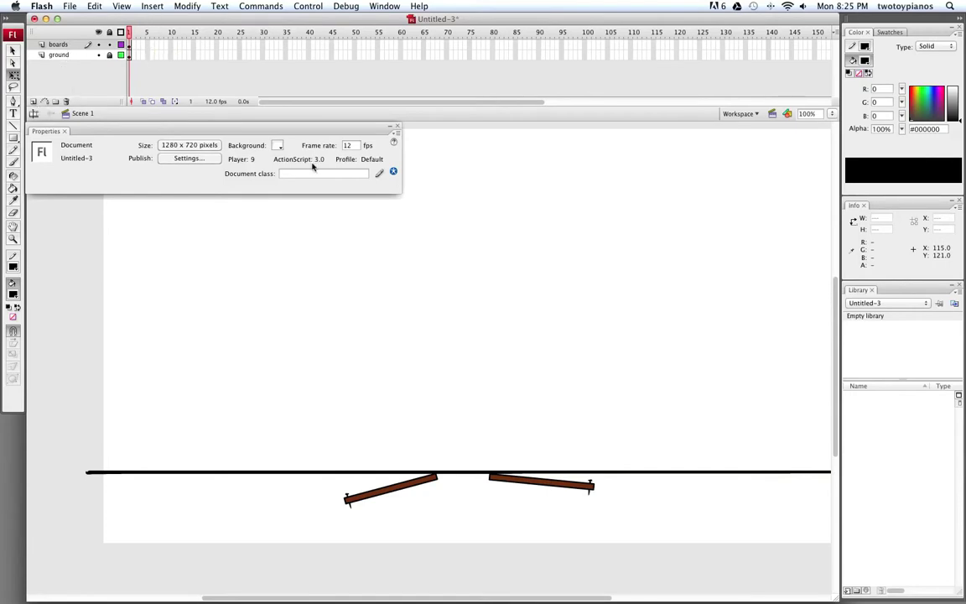
Step: Close the Properties panel and add a new layer named bowlingball above the boards layer
{"action": "left_click", "coordinate": [397, 128]}
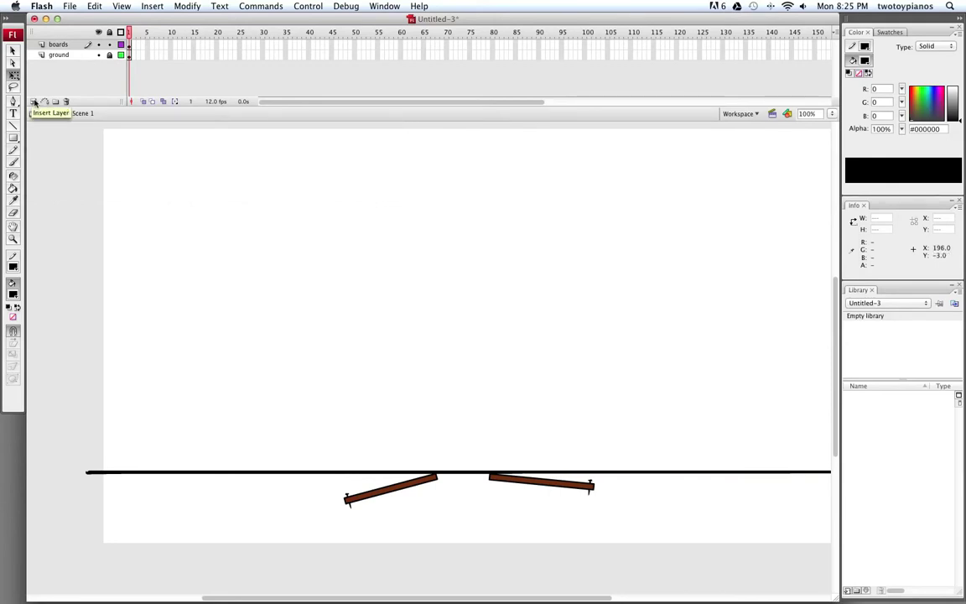
{"action": "left_click", "coordinate": [33, 101]}
{"action": "double_click", "coordinate": [57, 45]}
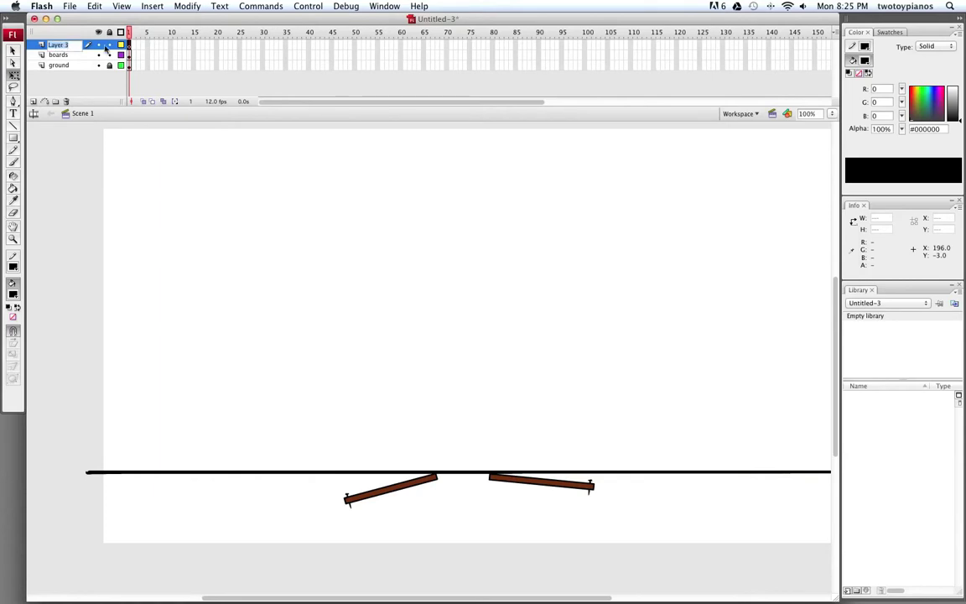
{"action": "type", "text": "bowlingball"}
{"action": "key", "text": "Return"}
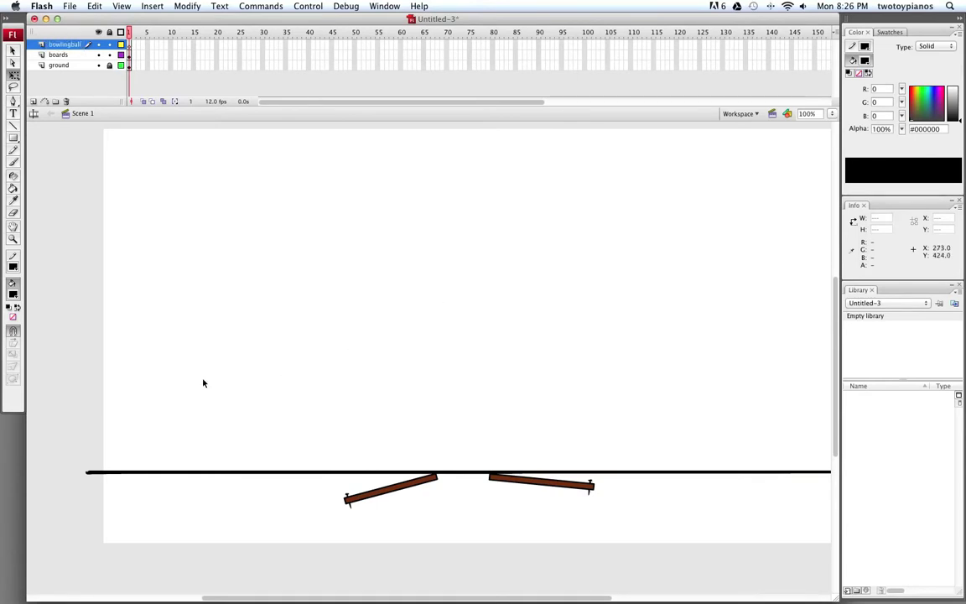
Step: Try a circle with dark blue #003366 fill above the gap between the boards using the Oval tool
{"action": "left_click", "coordinate": [14, 298]}
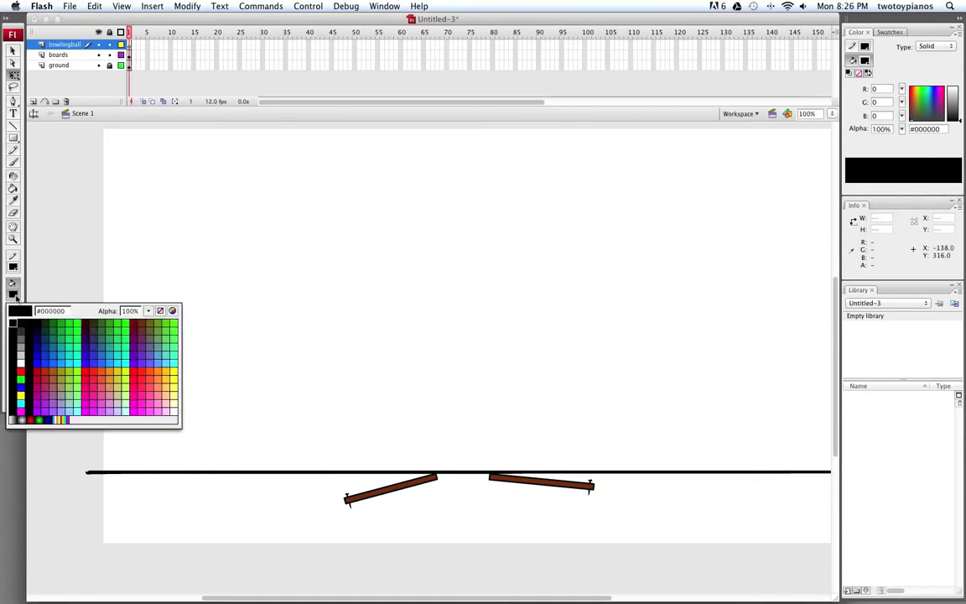
{"action": "left_click", "coordinate": [37, 337]}
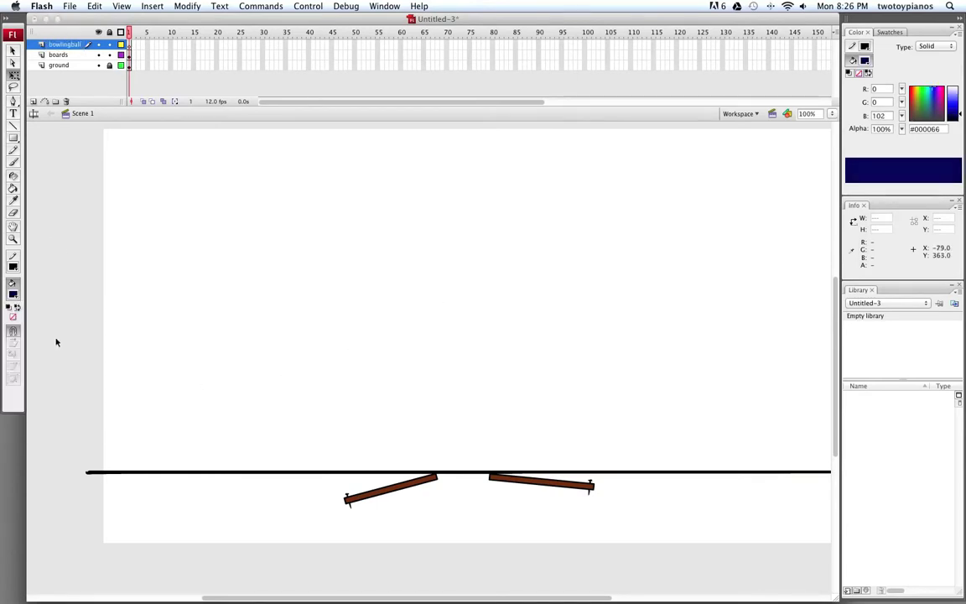
{"action": "left_click", "coordinate": [14, 294]}
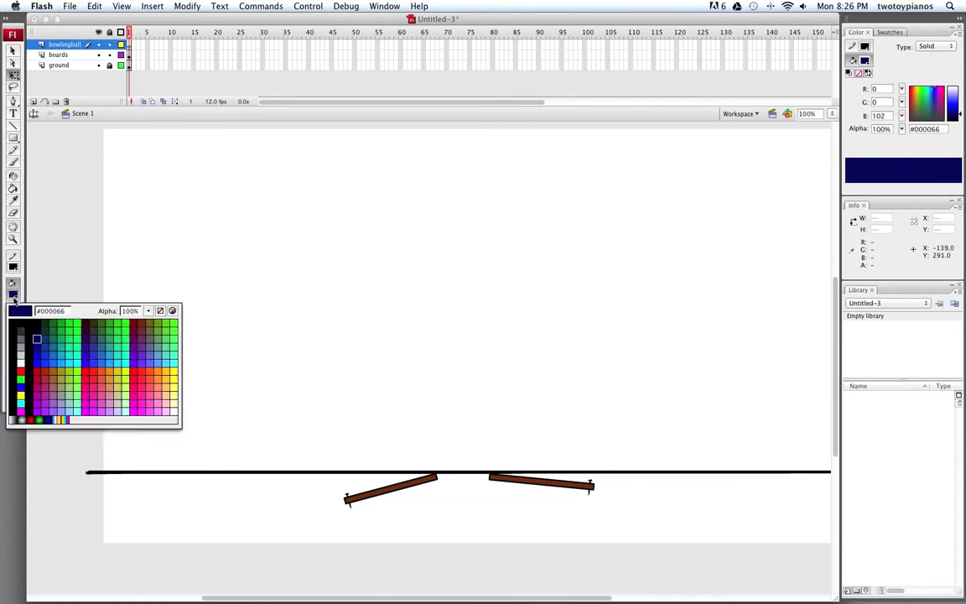
{"action": "left_click", "coordinate": [40, 336]}
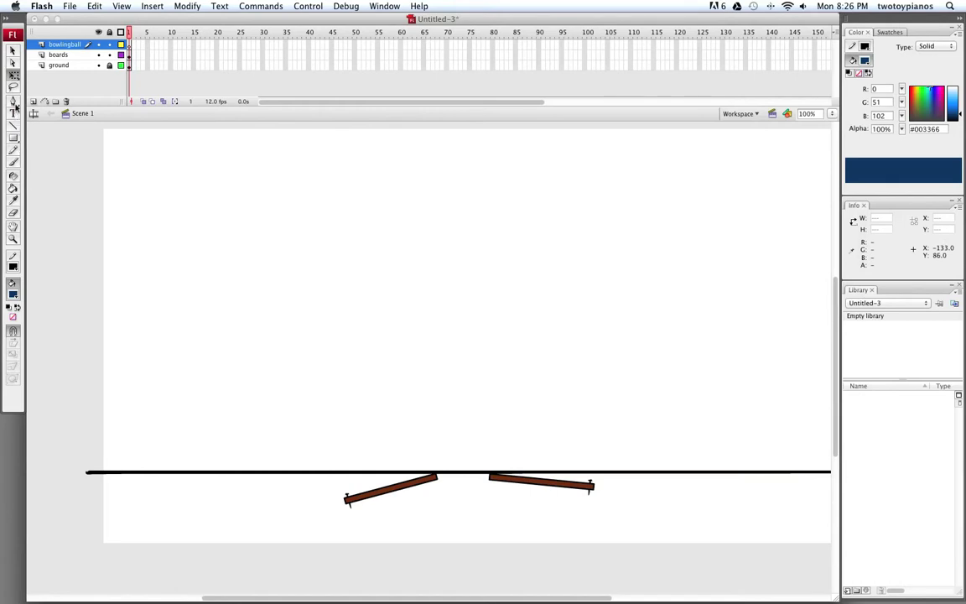
{"action": "left_click", "coordinate": [12, 140]}
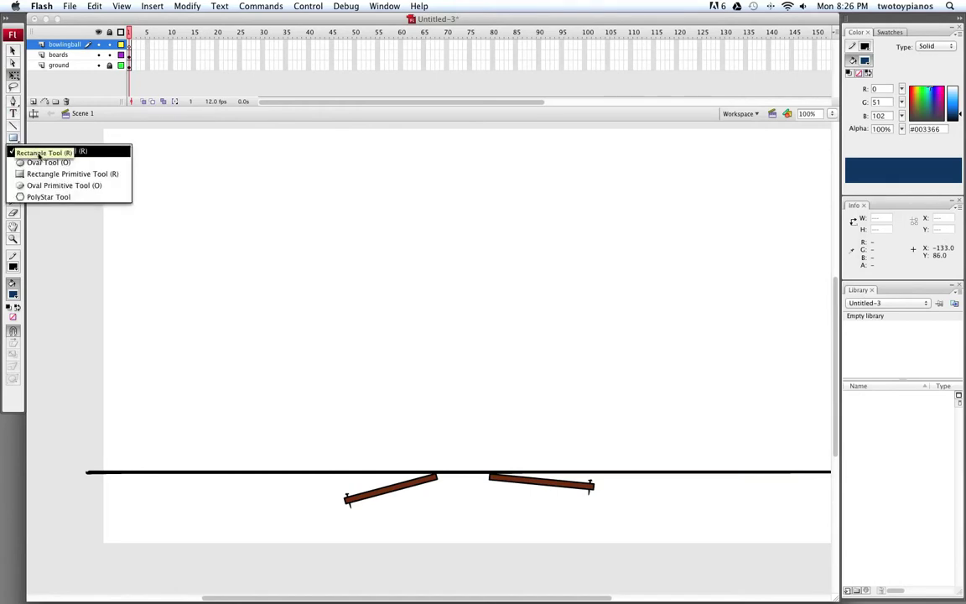
{"action": "left_click", "coordinate": [46, 163]}
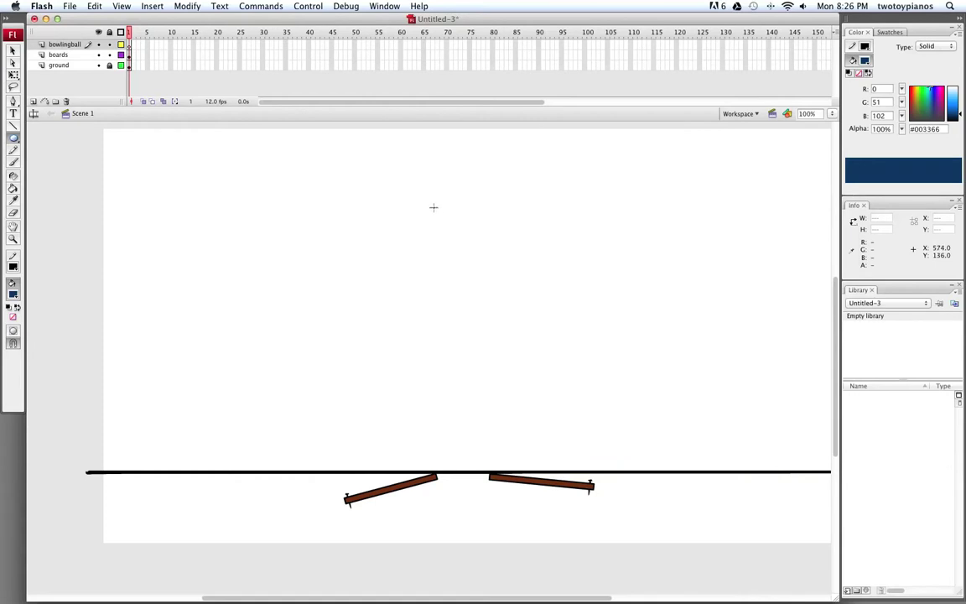
{"action": "left_click_drag", "start_coordinate": [434, 212], "coordinate": [479, 253]}
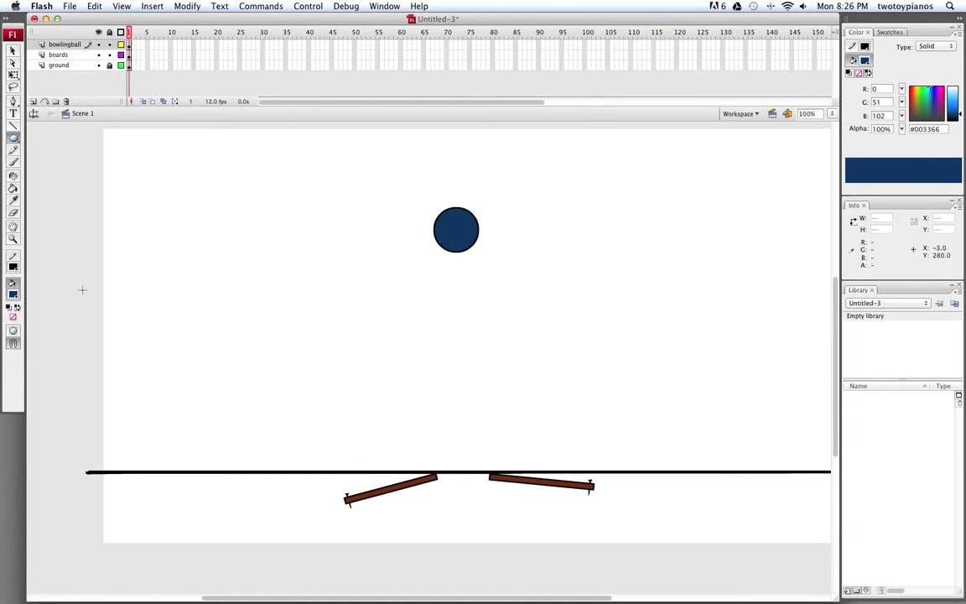
{"action": "key", "text": "super+z"}
Step: Draw a circle about 84 px across with blue #0066CC fill and black outline, high above the gap between the boards
{"action": "left_click", "coordinate": [13, 295]}
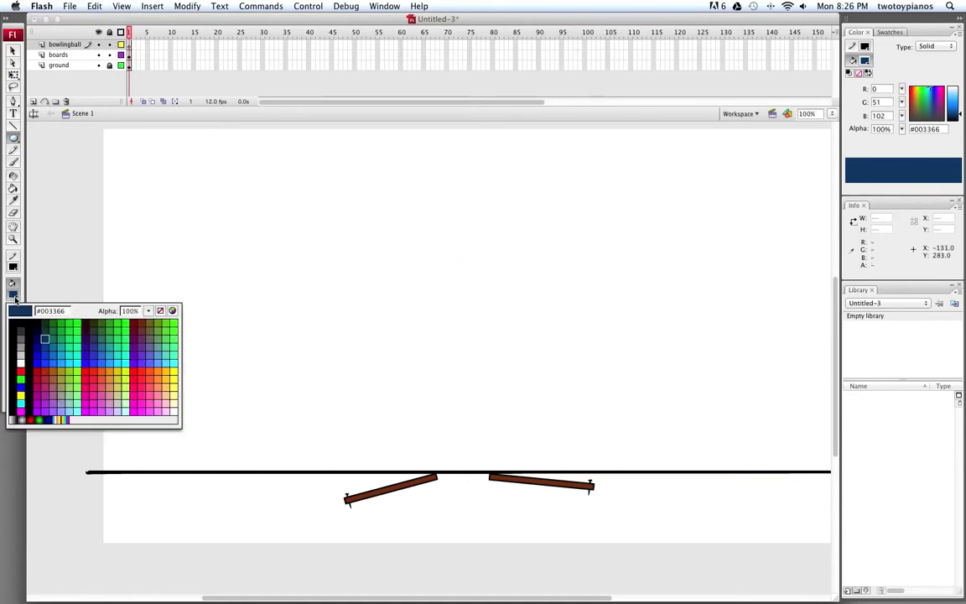
{"action": "left_click", "coordinate": [53, 356]}
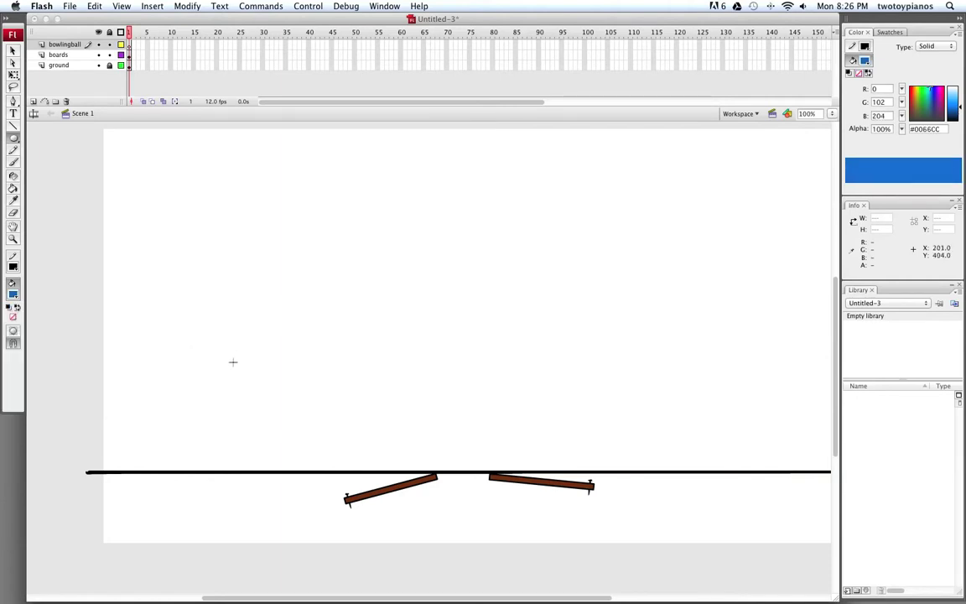
{"action": "mouse_move", "coordinate": [434, 215]}
{"action": "left_mouse_down"}
{"action": "mouse_move", "coordinate": [494, 274]}
{"action": "mouse_move", "coordinate": [474, 257]}
{"action": "mouse_move", "coordinate": [482, 263]}
{"action": "left_mouse_up"}
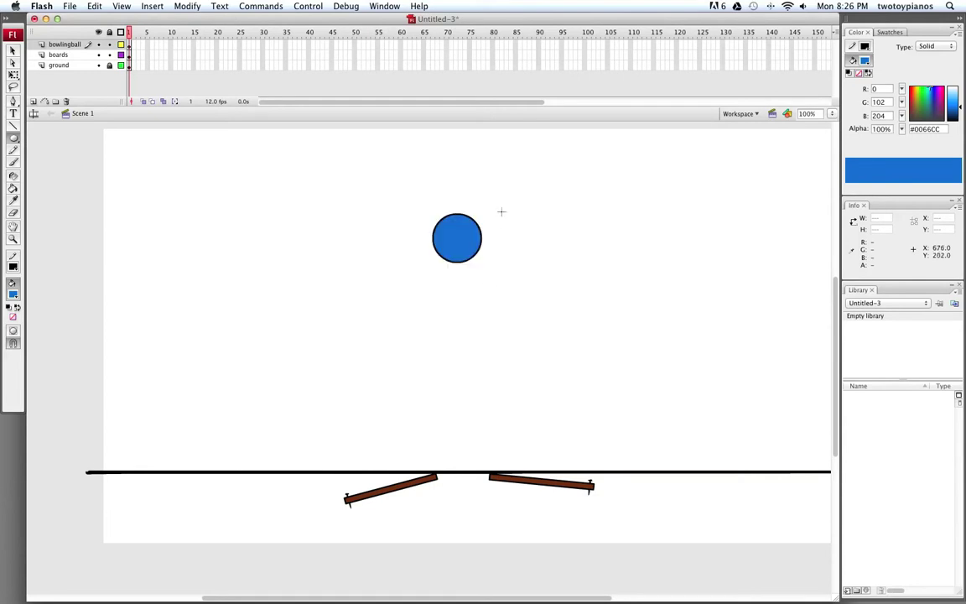
Step: Draw three small black finger holes in the upper left part of the blue ball
{"action": "left_click", "coordinate": [11, 295]}
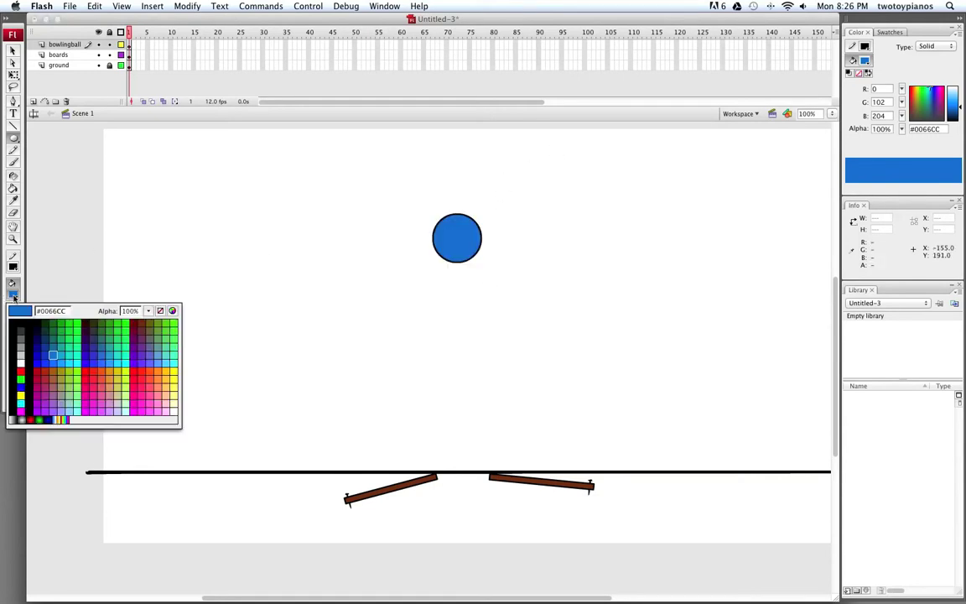
{"action": "left_click", "coordinate": [17, 321]}
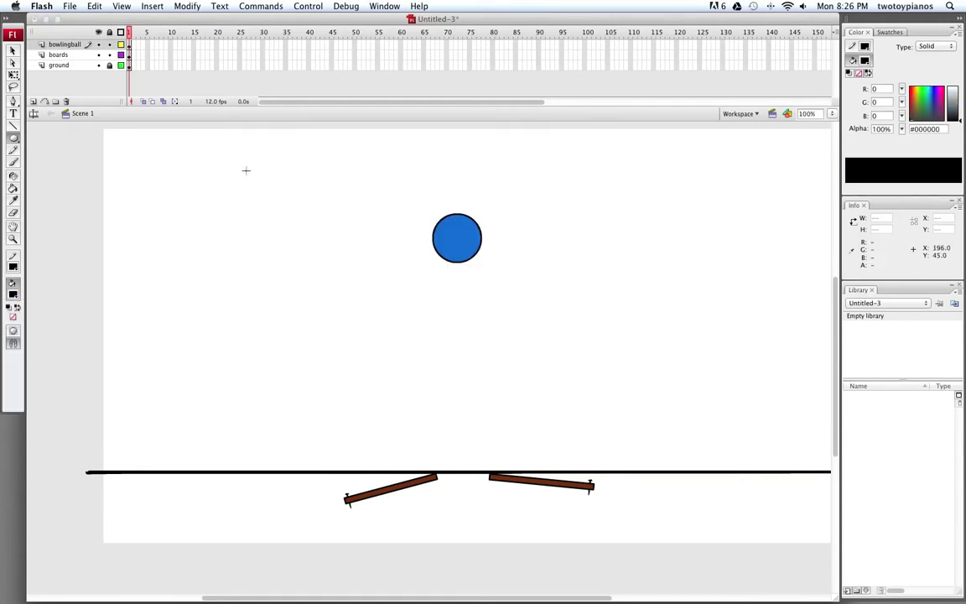
{"action": "key", "text": "super+equal"}
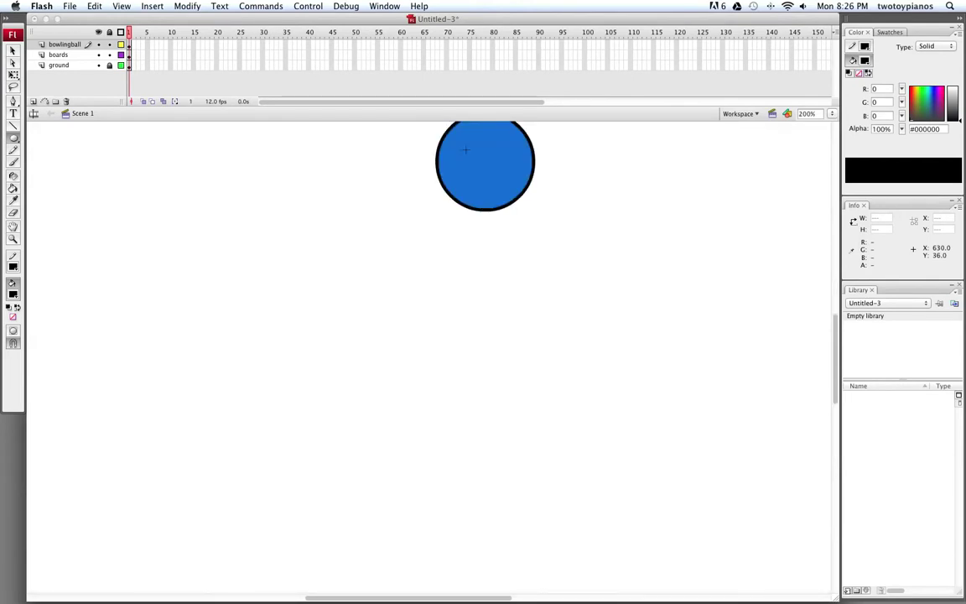
{"action": "left_click_drag", "start_coordinate": [420, 281], "coordinate": [394, 395]}
{"action": "key", "text": "super+z"}
{"action": "left_click_drag", "start_coordinate": [446, 307], "coordinate": [404, 457]}
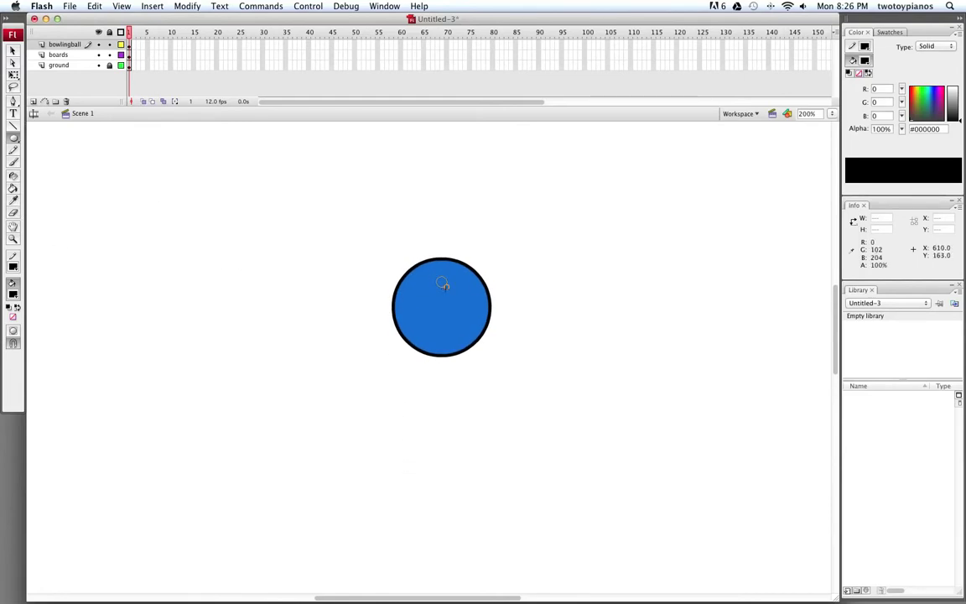
{"action": "left_click_drag", "start_coordinate": [449, 290], "coordinate": [451, 291]}
{"action": "left_click_drag", "start_coordinate": [427, 298], "coordinate": [429, 299]}
{"action": "left_click_drag", "start_coordinate": [444, 311], "coordinate": [446, 312]}
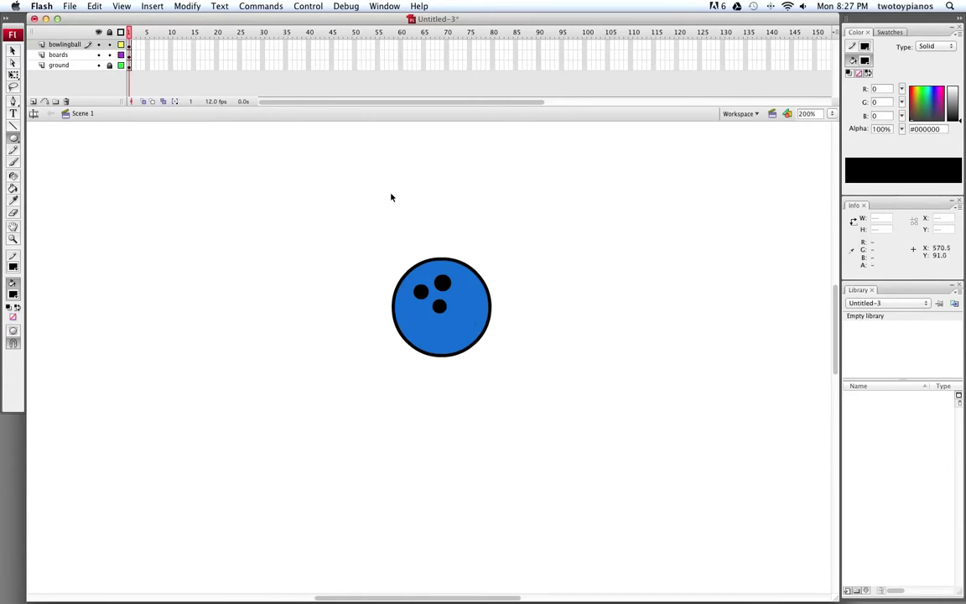
Step: Group the ball with its three finger holes and move the group straight up to about Y 79
{"action": "key", "text": "super+minus"}
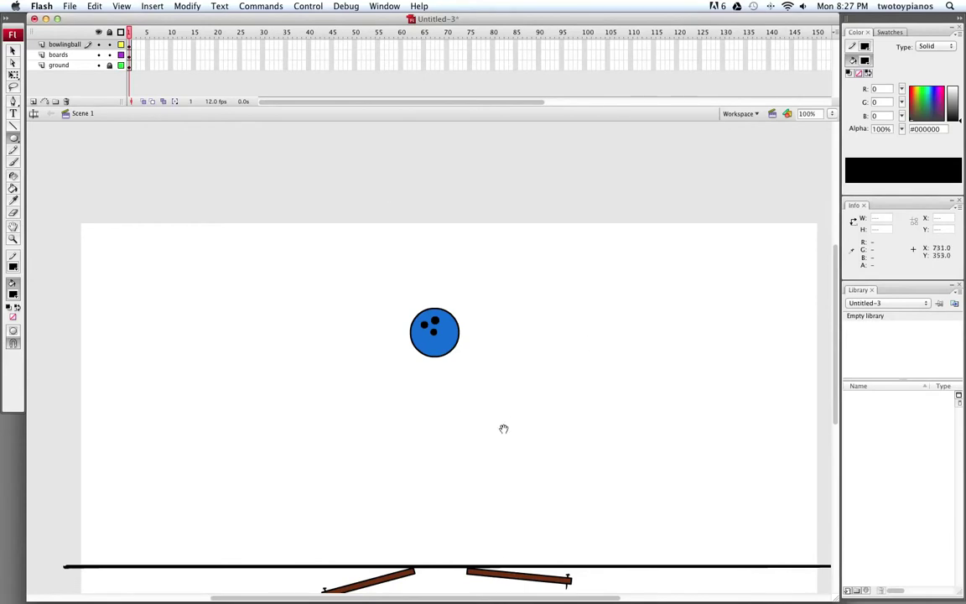
{"action": "left_click_drag", "start_coordinate": [514, 450], "coordinate": [509, 360]}
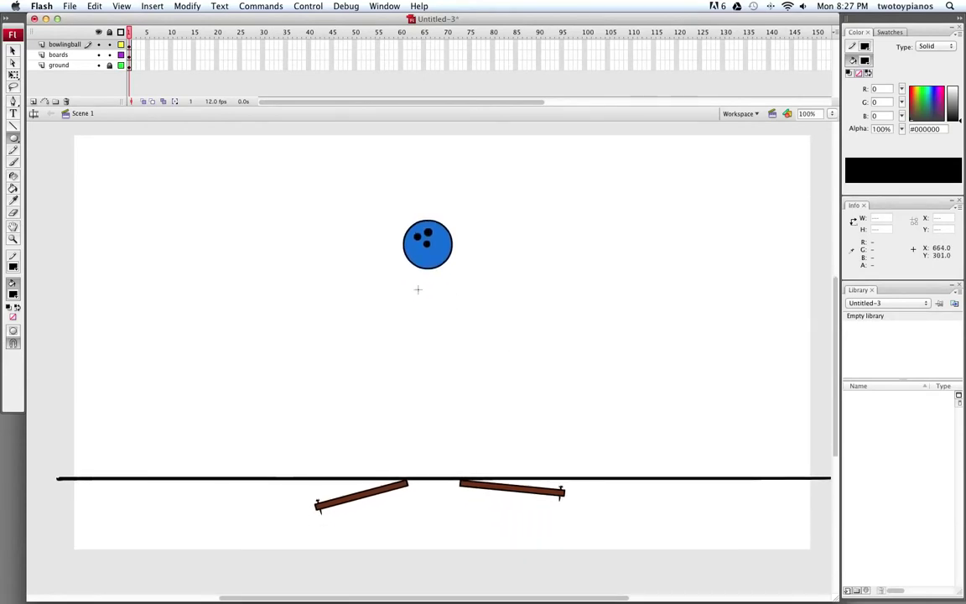
{"action": "left_click", "coordinate": [13, 51]}
{"action": "left_click_drag", "start_coordinate": [350, 181], "coordinate": [560, 416]}
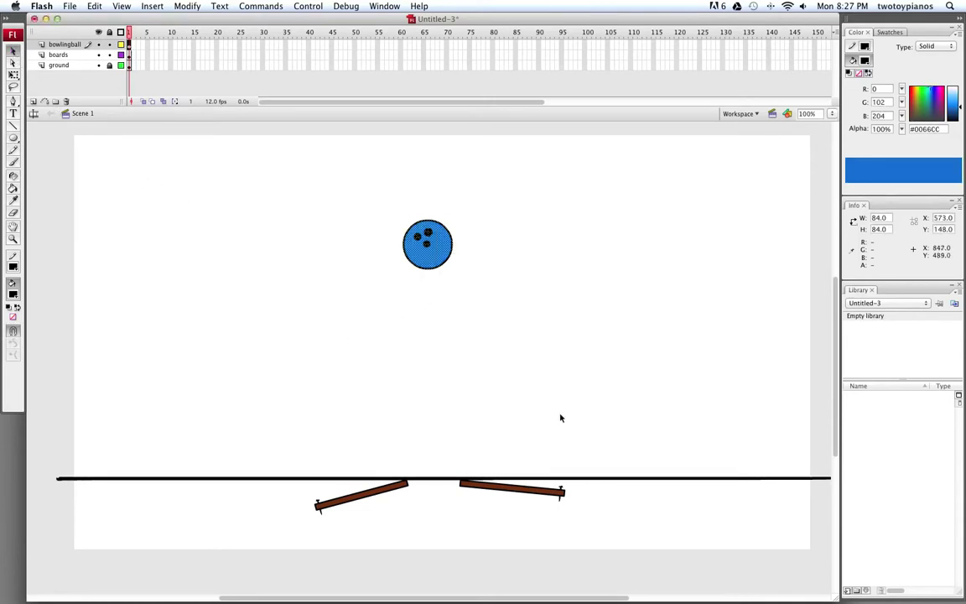
{"action": "left_click", "coordinate": [189, 7]}
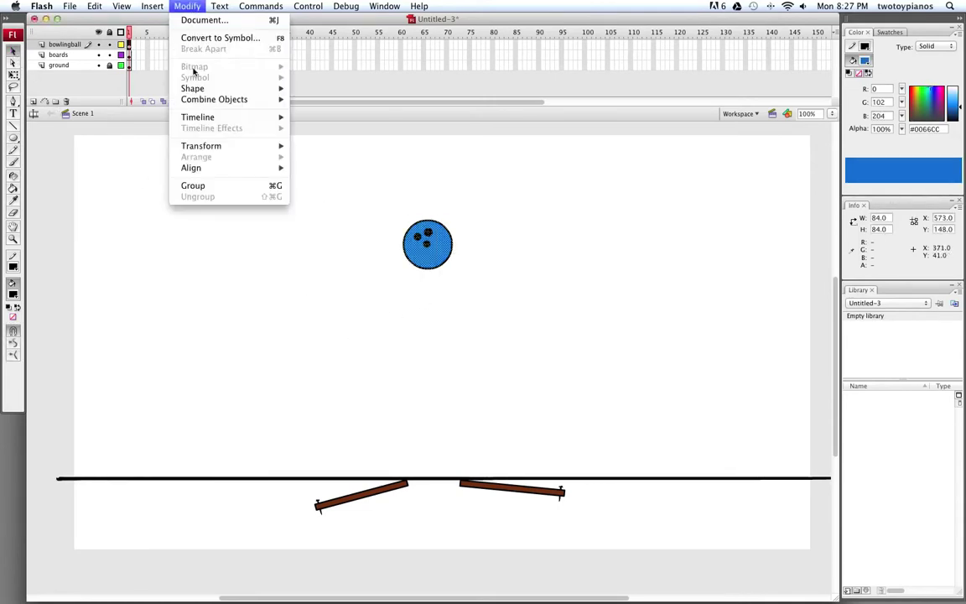
{"action": "left_click", "coordinate": [220, 186]}
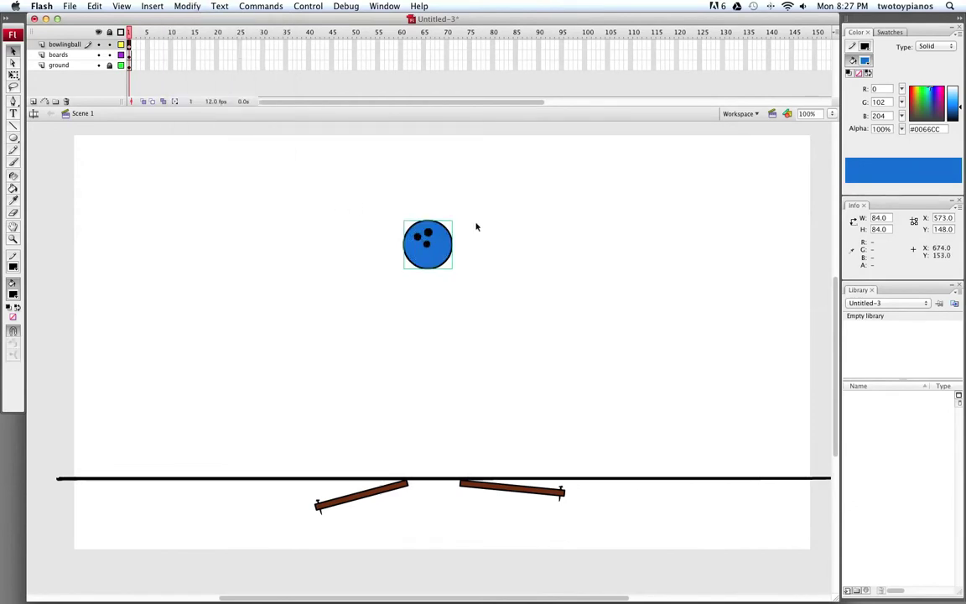
{"action": "left_click_drag", "start_coordinate": [438, 248], "coordinate": [437, 208]}
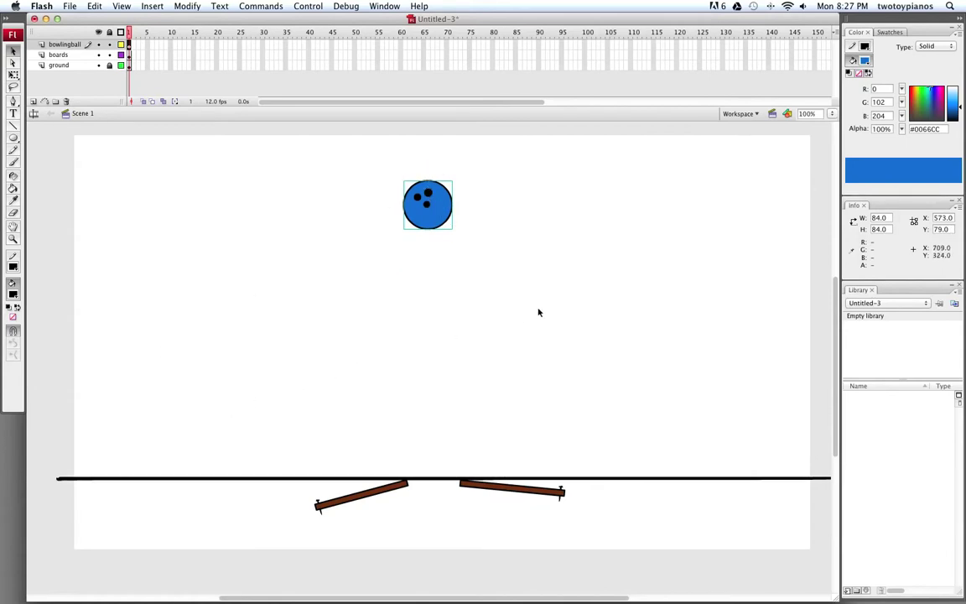
Step: Insert keyframes at frame 12 on the bowlingball, boards and ground layers
{"action": "left_click", "coordinate": [180, 46]}
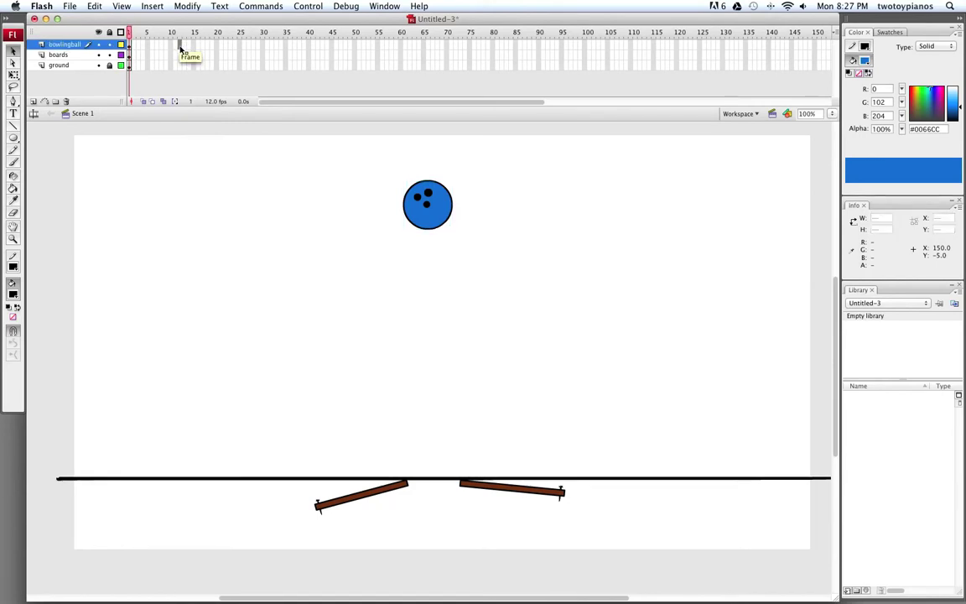
{"action": "right_click", "coordinate": [181, 48]}
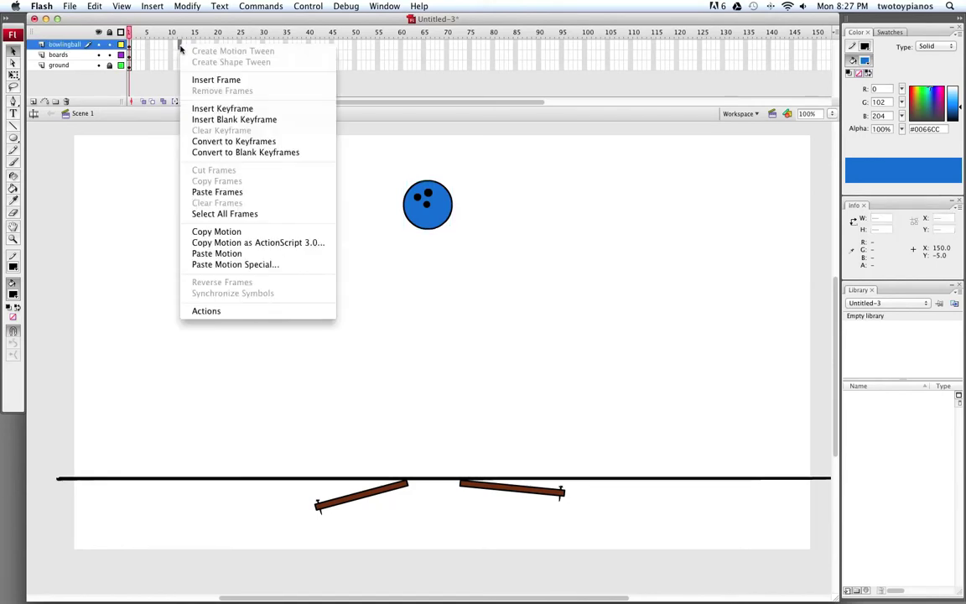
{"action": "left_click", "coordinate": [217, 108]}
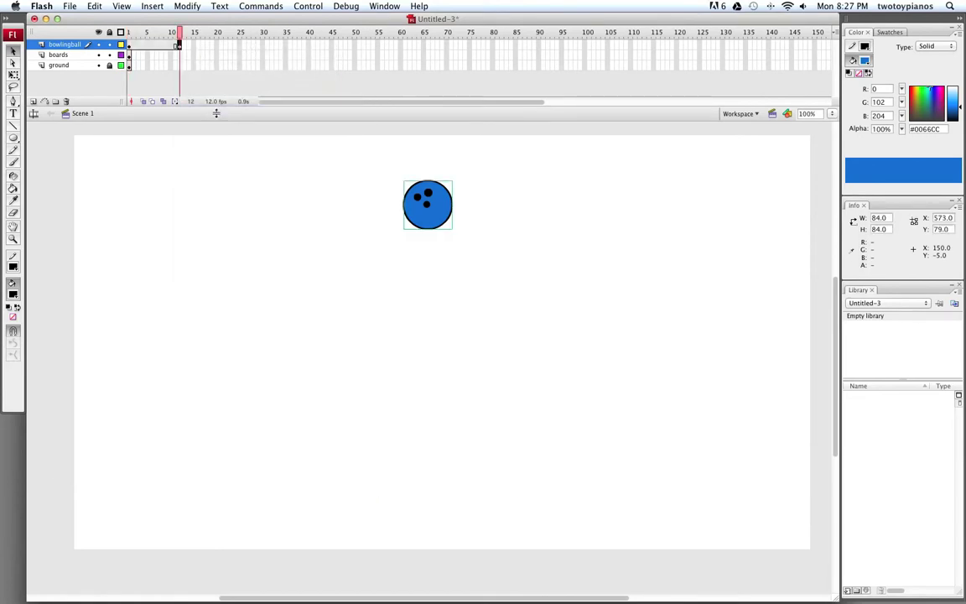
{"action": "left_click", "coordinate": [179, 56]}
{"action": "right_click", "coordinate": [180, 55]}
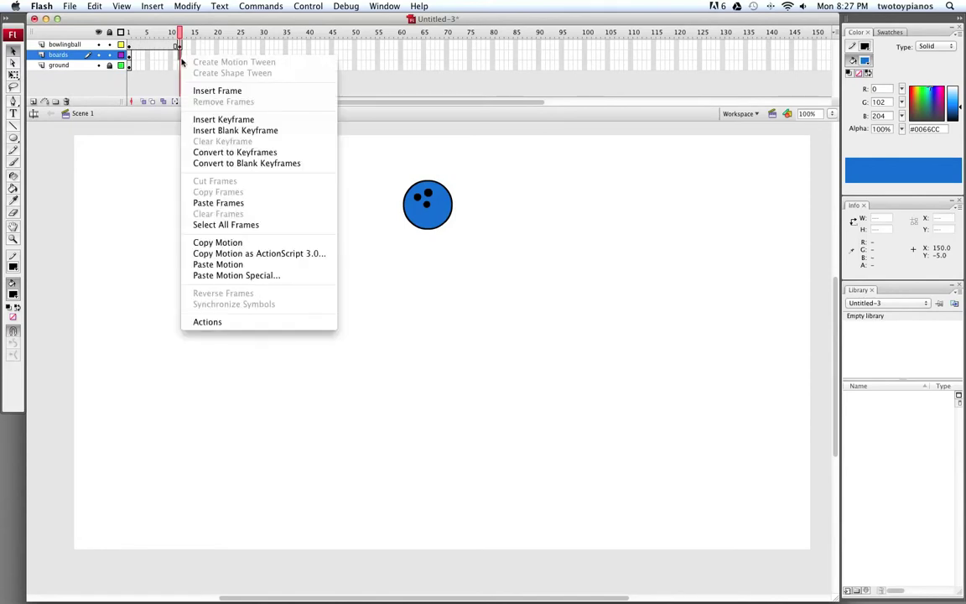
{"action": "left_click", "coordinate": [211, 118]}
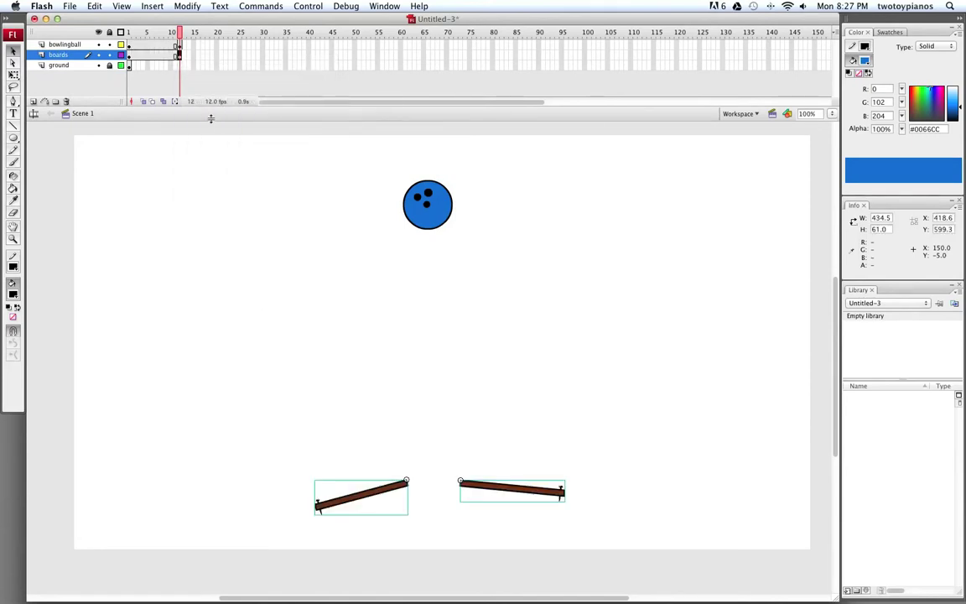
{"action": "left_click", "coordinate": [180, 67]}
{"action": "right_click", "coordinate": [181, 70]}
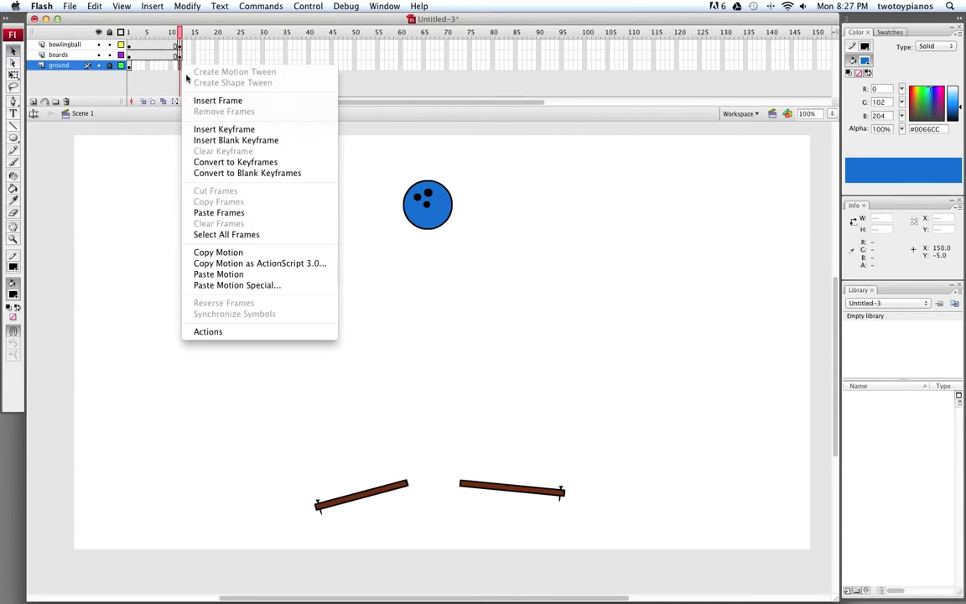
{"action": "left_click", "coordinate": [233, 131]}
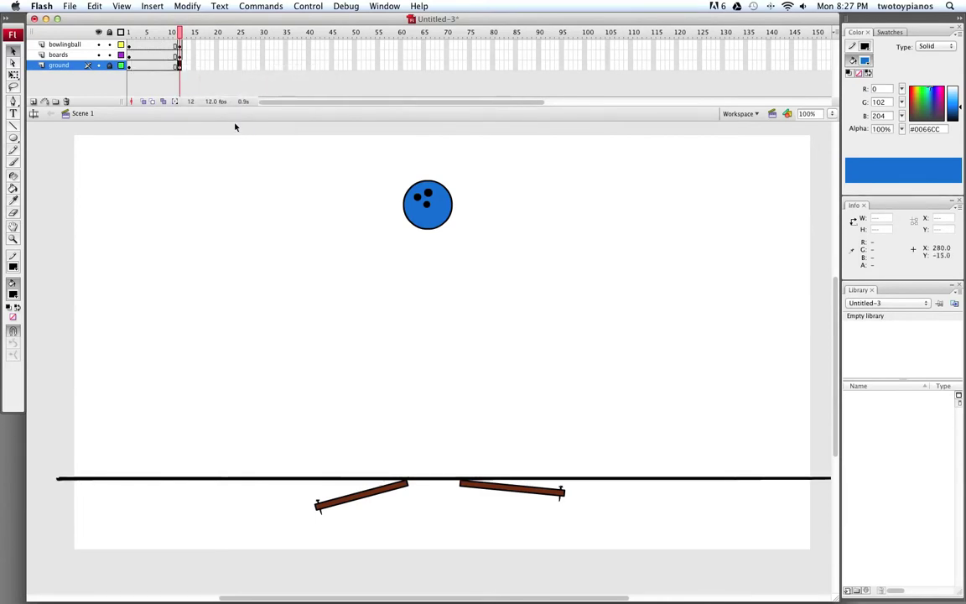
Step: Insert a keyframe at frame 2 of the bowlingball layer and nudge the ball straight down to about Y 84
{"action": "left_click_drag", "start_coordinate": [178, 32], "coordinate": [128, 32]}
{"action": "left_click", "coordinate": [135, 37]}
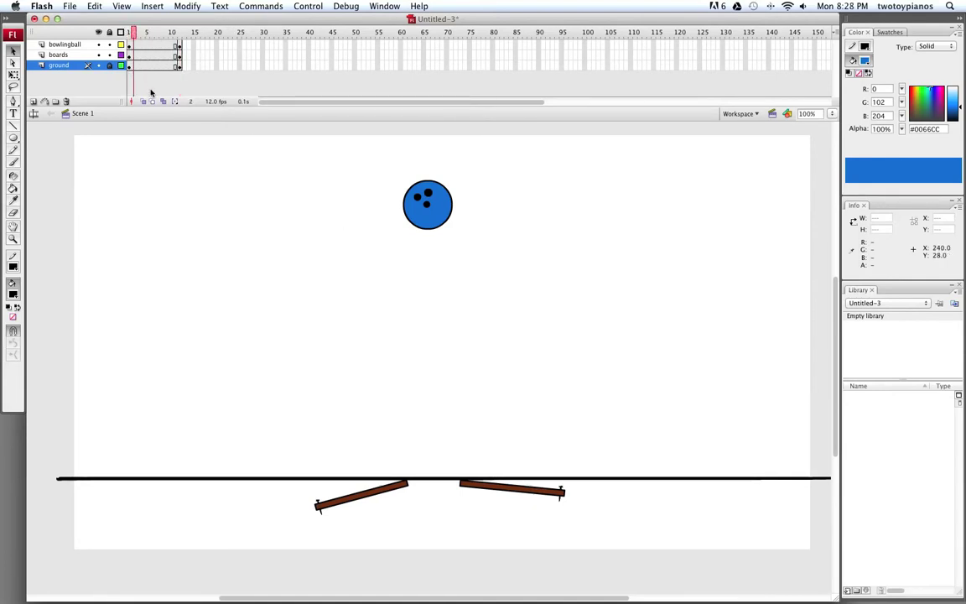
{"action": "left_click", "coordinate": [133, 44]}
{"action": "right_click", "coordinate": [134, 44]}
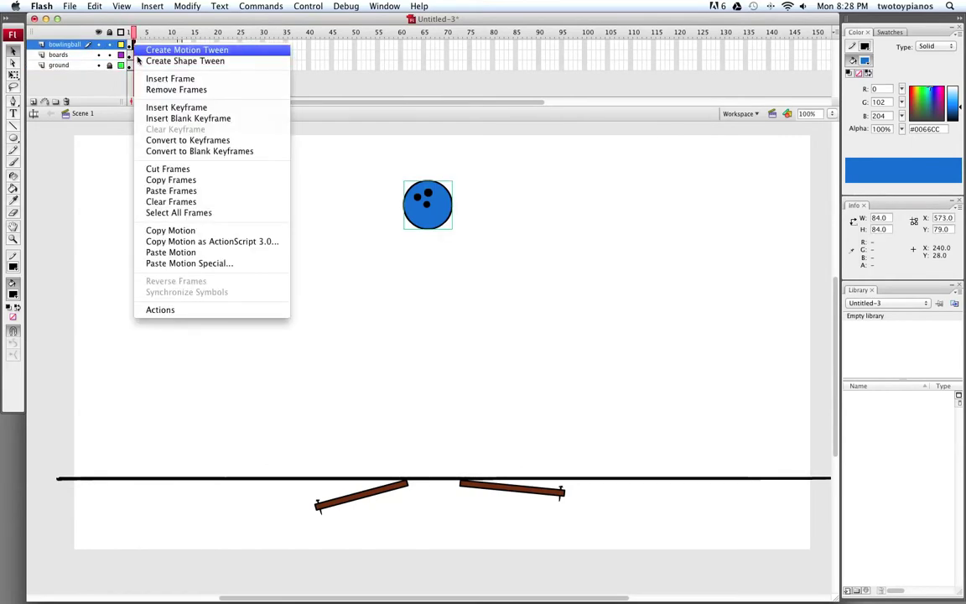
{"action": "left_click", "coordinate": [175, 107]}
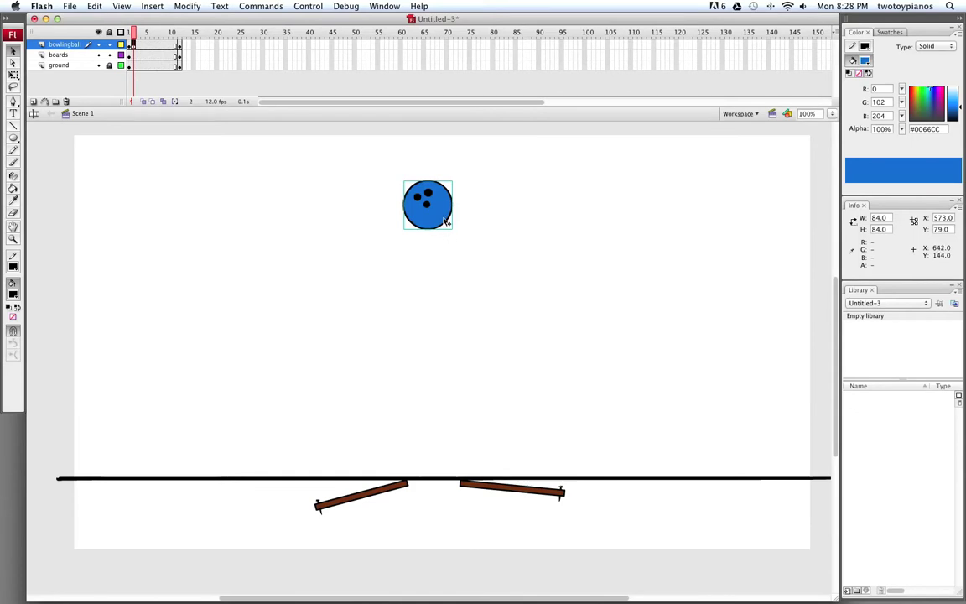
{"action": "key", "text": "Down"}
{"action": "key", "text": "Down"}
{"action": "key", "text": "Down"}
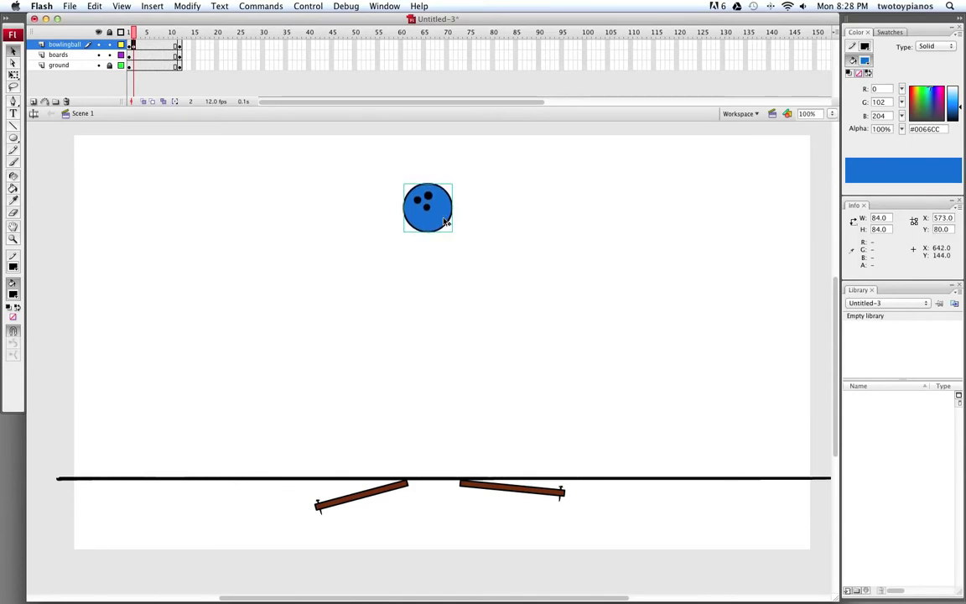
Step: Turn on onion skinning, and keyframe the ball at frame 3 nudged straight down to about Y 98
{"action": "left_click", "coordinate": [143, 102]}
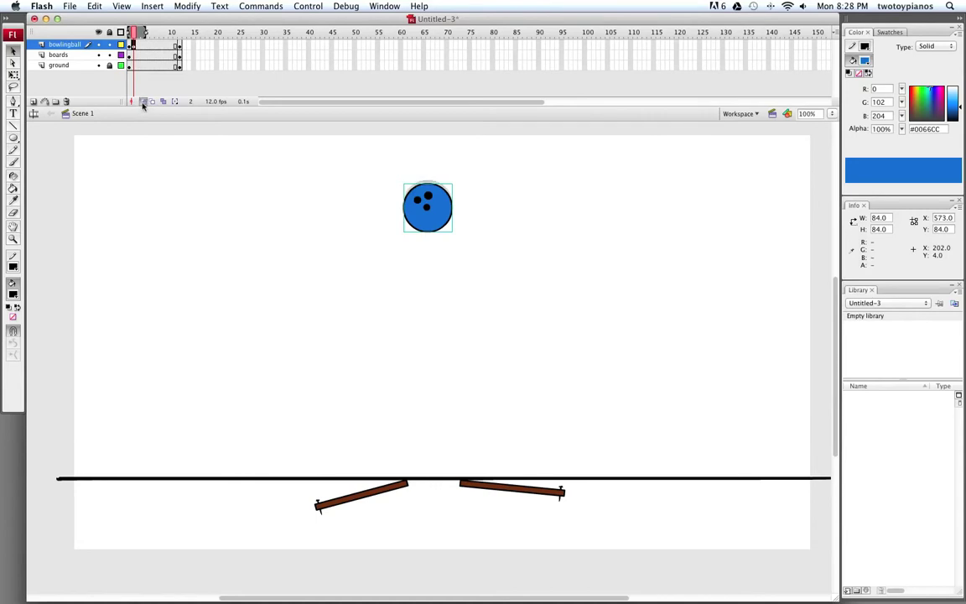
{"action": "right_click", "coordinate": [136, 45]}
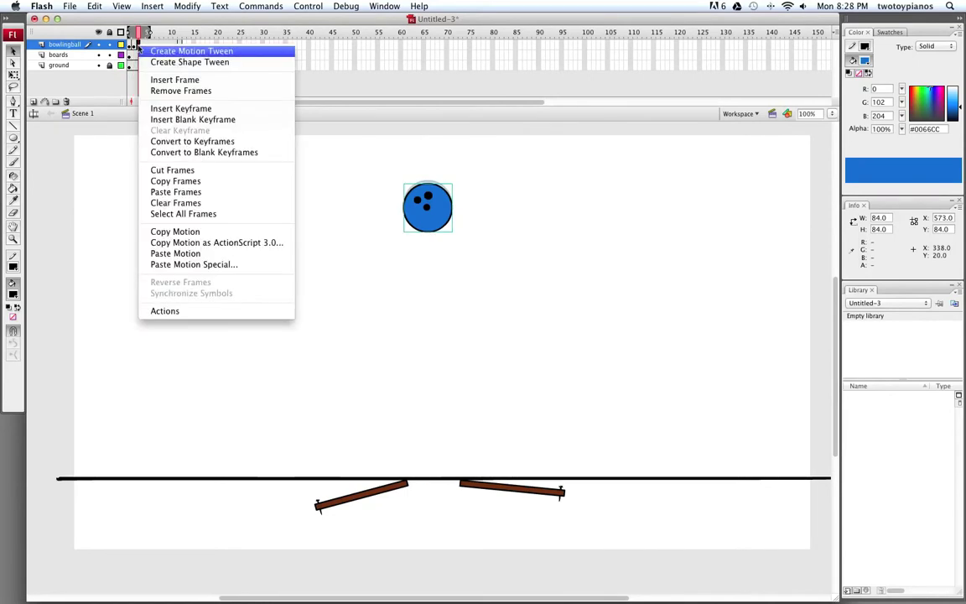
{"action": "left_click", "coordinate": [171, 108]}
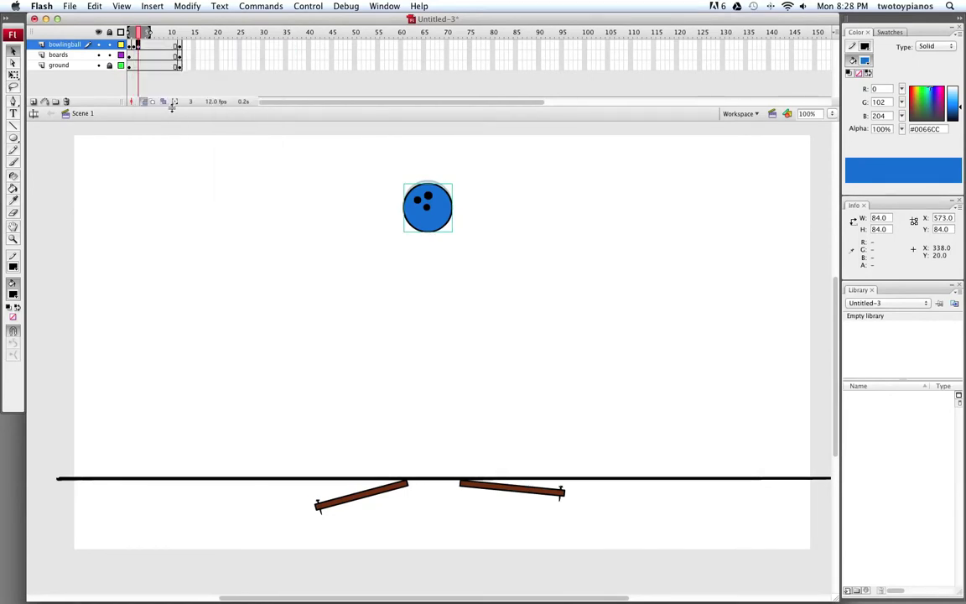
{"action": "key", "text": "Down"}
{"action": "key", "text": "Down"}
{"action": "key", "text": "Down"}
{"action": "key", "text": "Down"}
{"action": "key", "text": "Down"}
{"action": "key", "text": "Down"}
{"action": "key", "text": "Down"}
{"action": "key", "text": "Down"}
{"action": "key", "text": "Down"}
{"action": "key", "text": "Down"}
{"action": "key", "text": "Down"}
{"action": "key", "text": "Down"}
{"action": "key", "text": "Down"}
{"action": "key", "text": "Down"}
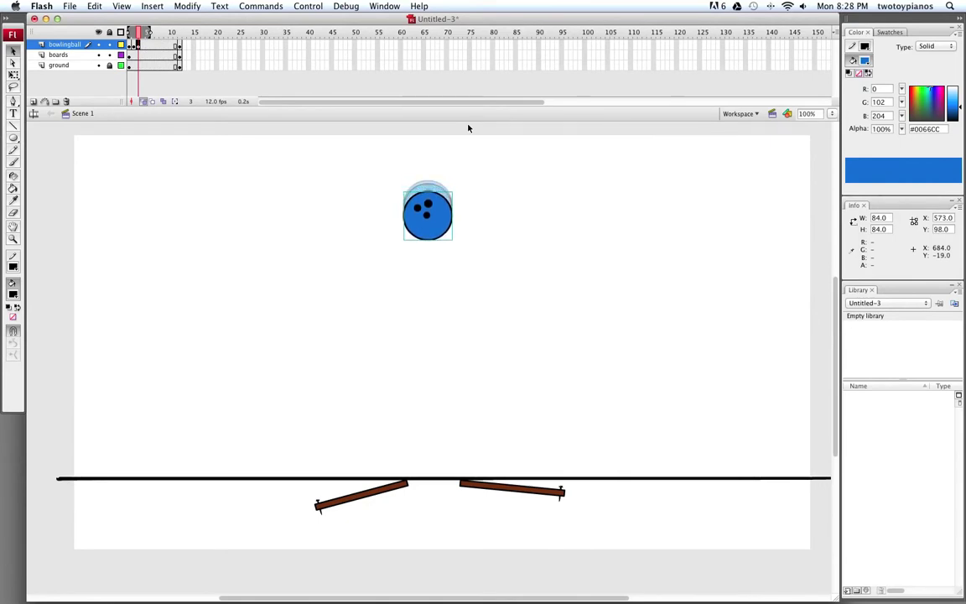
Step: Keyframe the ball at frame 4 lowered to about Y 147, and extend the onion skin range back to frame 1
{"action": "right_click", "coordinate": [142, 46]}
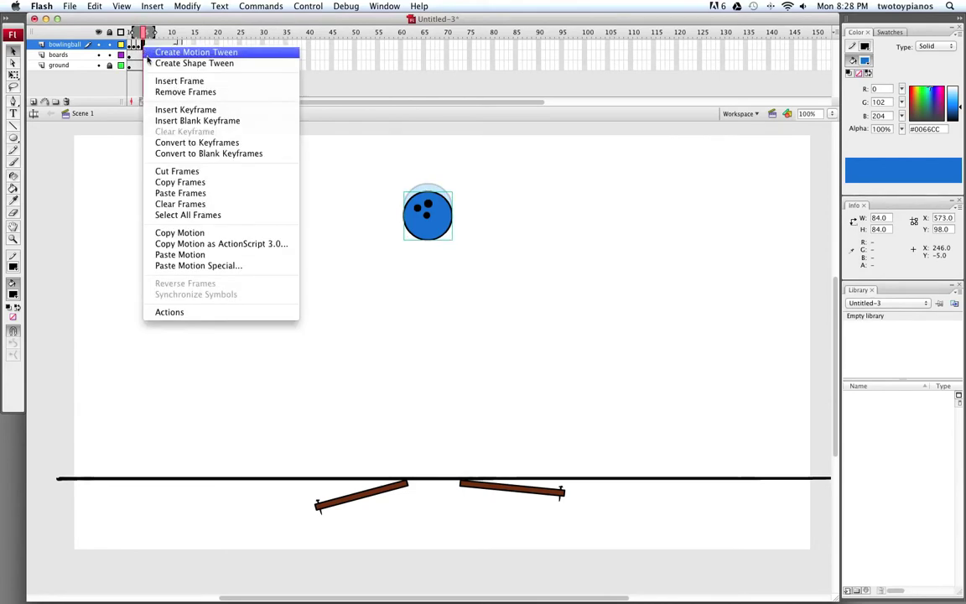
{"action": "left_click", "coordinate": [183, 110]}
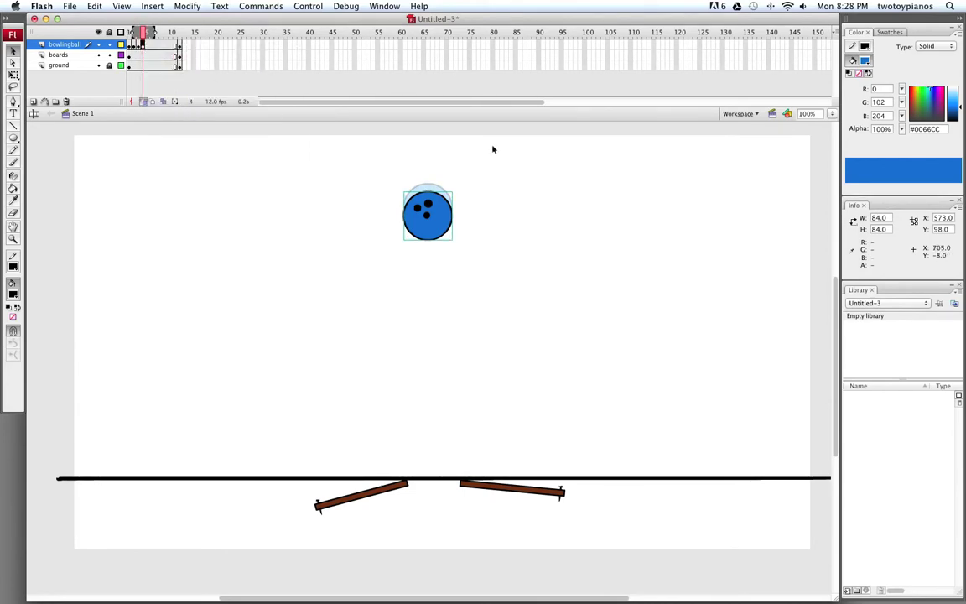
{"action": "key", "text": "Down"}
{"action": "key", "text": "Down"}
{"action": "key", "text": "Down"}
{"action": "key", "text": "Down"}
{"action": "key", "text": "Down"}
{"action": "key", "text": "Down"}
{"action": "key", "text": "Down"}
{"action": "key", "text": "Down"}
{"action": "key", "text": "Down"}
{"action": "key", "text": "Down"}
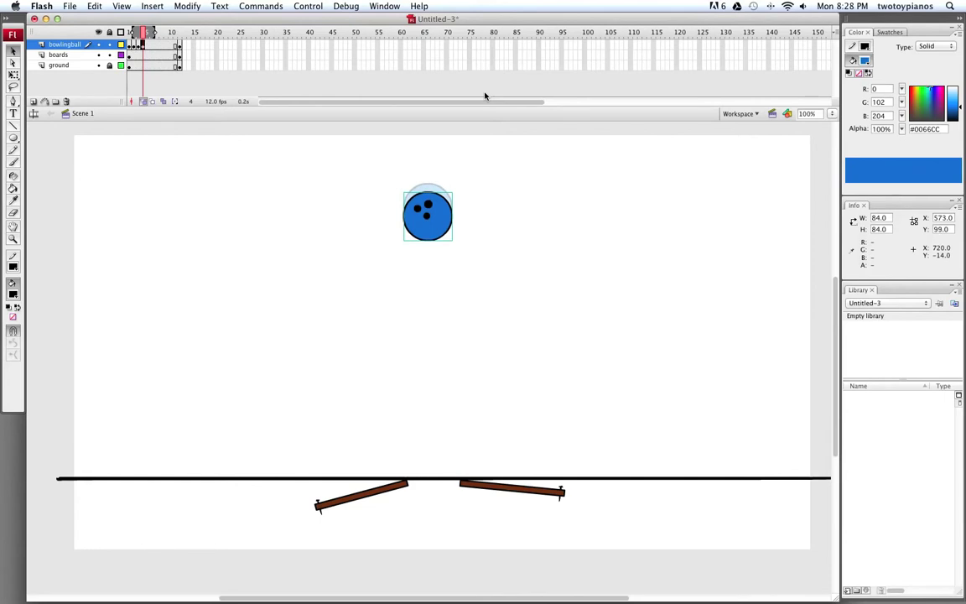
{"action": "key", "text": "Down"}
{"action": "key", "text": "Down"}
{"action": "key", "text": "Down"}
{"action": "key", "text": "Down"}
{"action": "key", "text": "Down"}
{"action": "key", "text": "Down"}
{"action": "key", "text": "Down"}
{"action": "key", "text": "Down"}
{"action": "key", "text": "Down"}
{"action": "key", "text": "Down"}
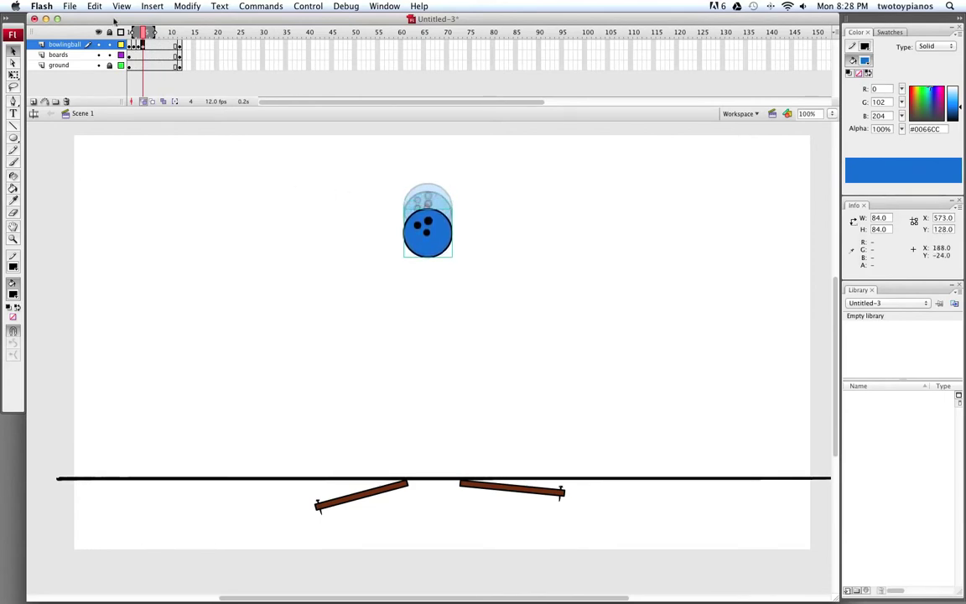
{"action": "left_click_drag", "start_coordinate": [135, 32], "coordinate": [130, 32]}
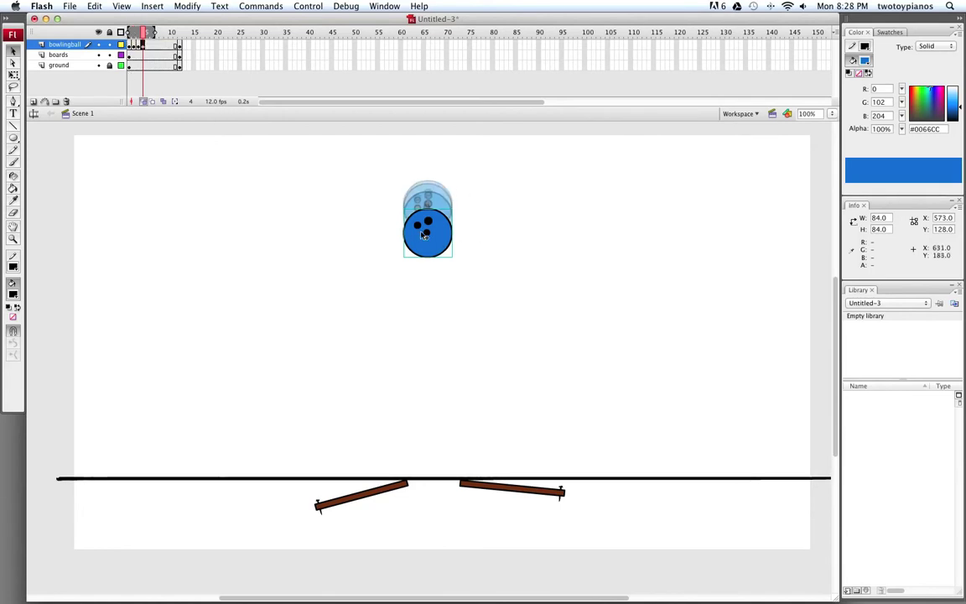
{"action": "left_click_drag", "start_coordinate": [437, 236], "coordinate": [438, 255]}
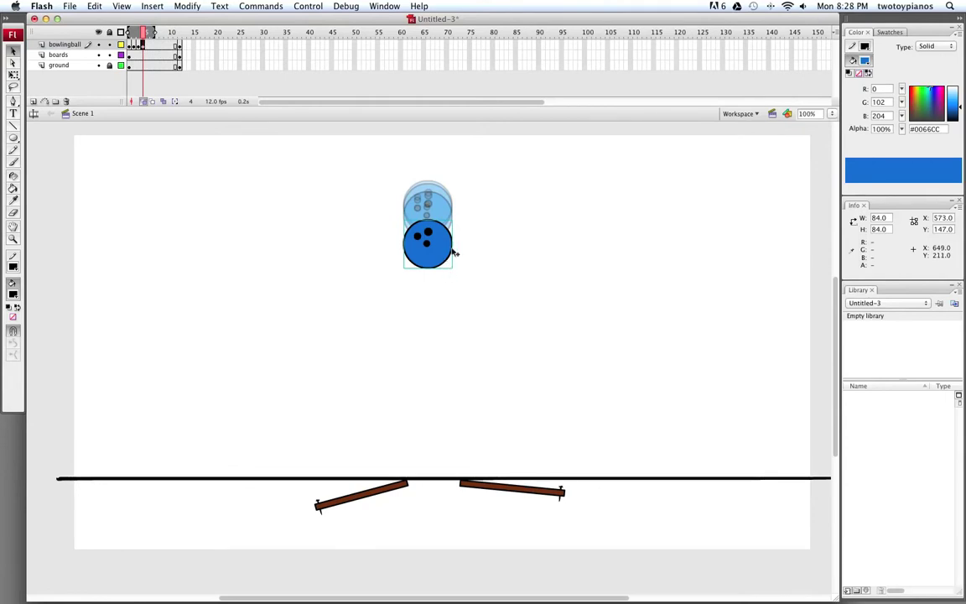
Step: Keyframe the ball at frame 5 moved straight down to about Y 252, and extend the onion skin range back to frame 1
{"action": "left_click", "coordinate": [146, 45]}
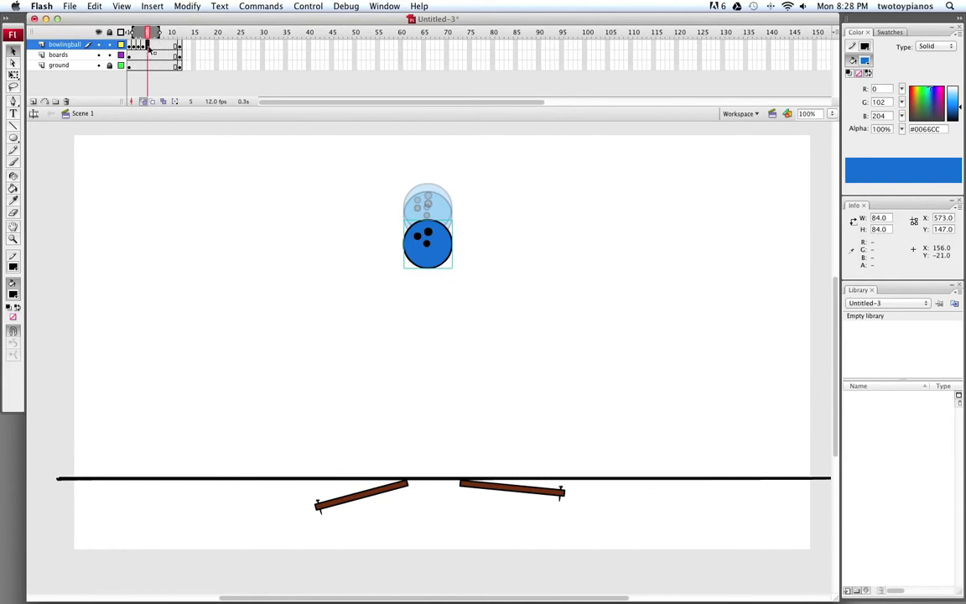
{"action": "right_click", "coordinate": [148, 46]}
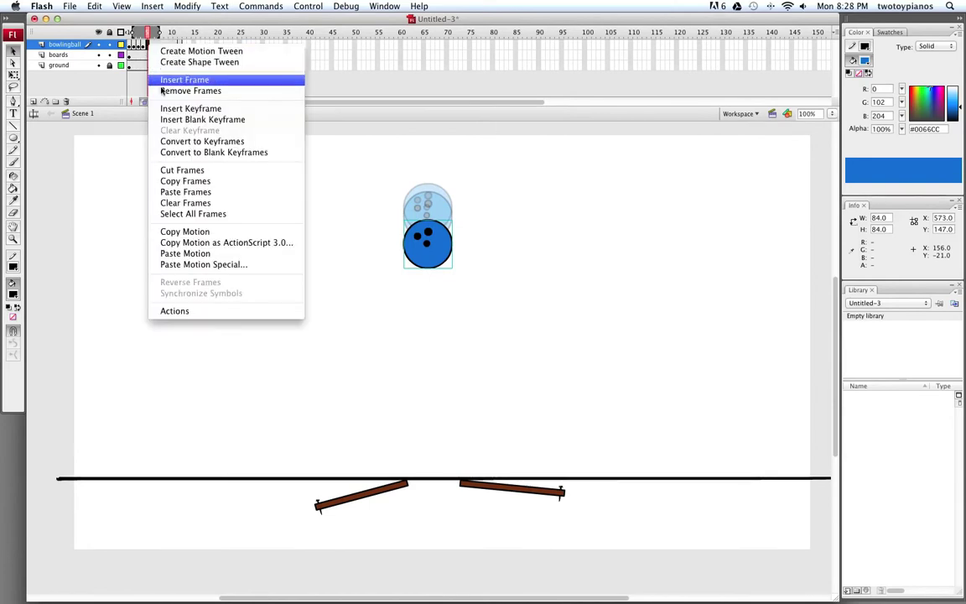
{"action": "left_click", "coordinate": [199, 111]}
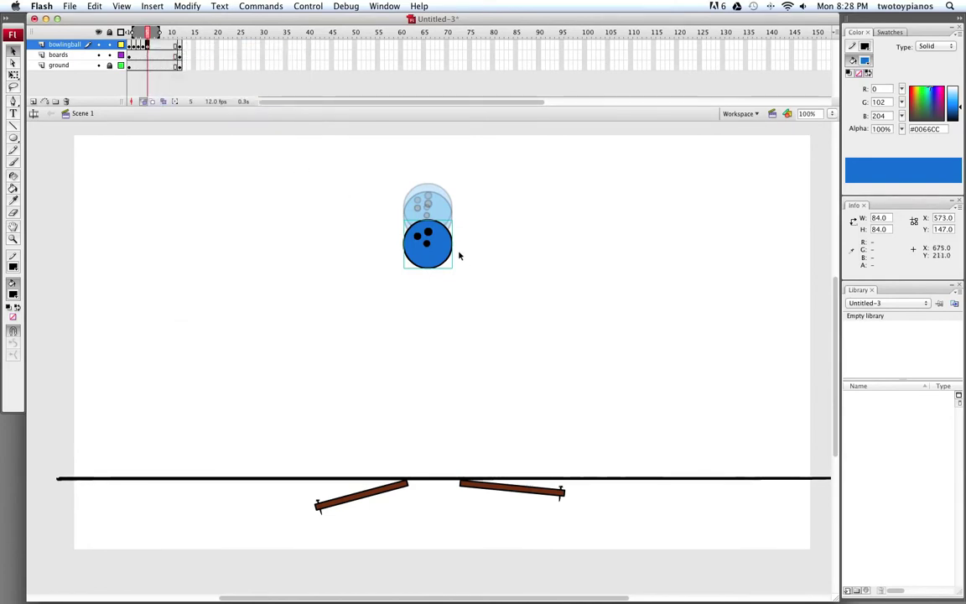
{"action": "left_click_drag", "start_coordinate": [449, 244], "coordinate": [444, 298]}
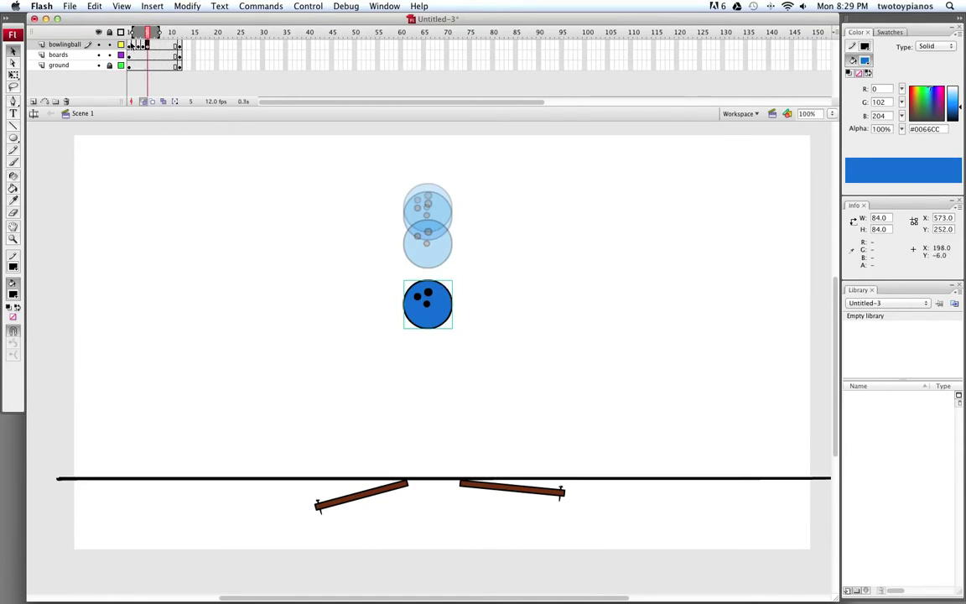
{"action": "left_click", "coordinate": [133, 34]}
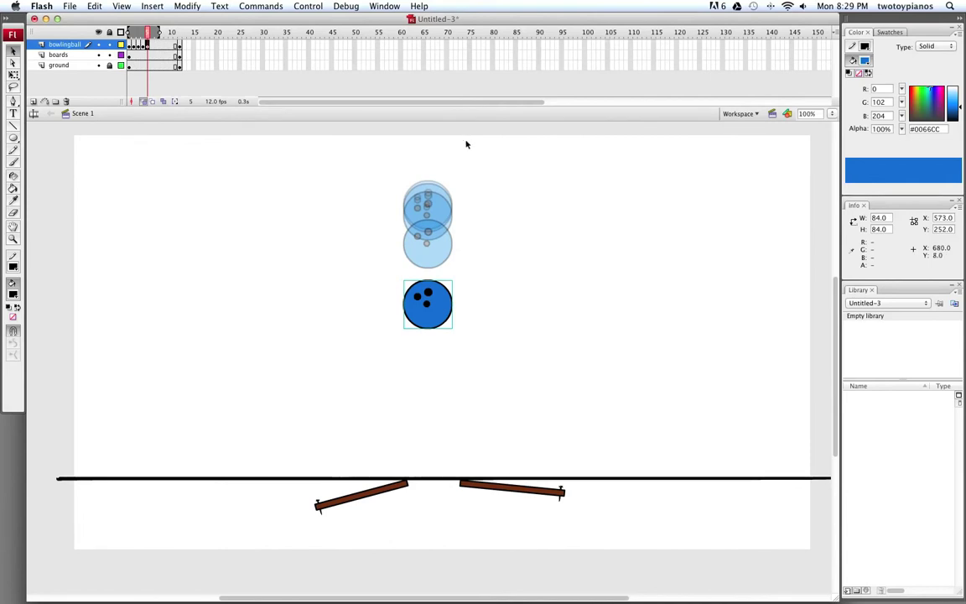
Step: Insert a bowlingball keyframe at frame 6 and move the ball straight down onto the ground line, about Y 510
{"action": "left_click", "coordinate": [152, 47]}
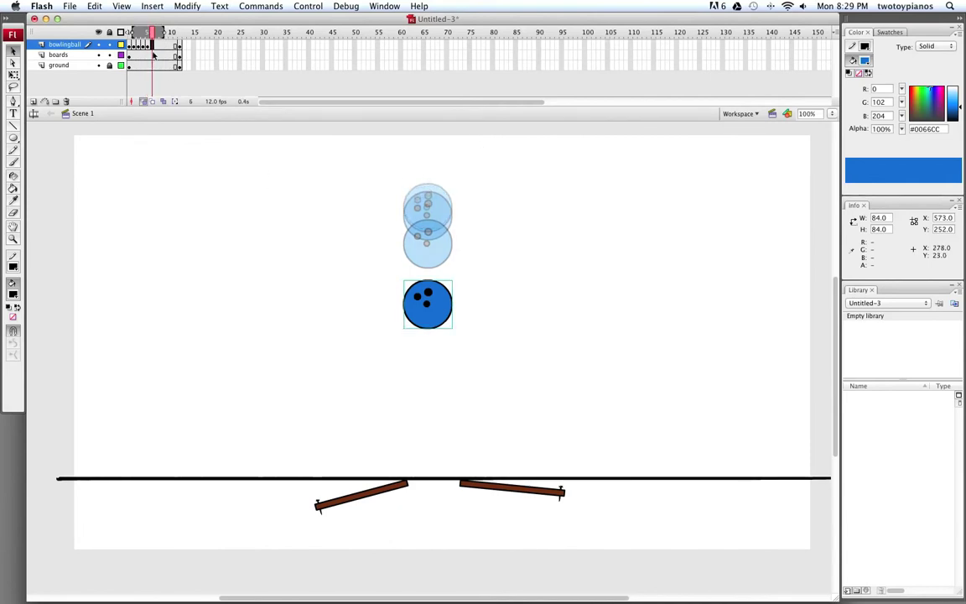
{"action": "right_click", "coordinate": [153, 48]}
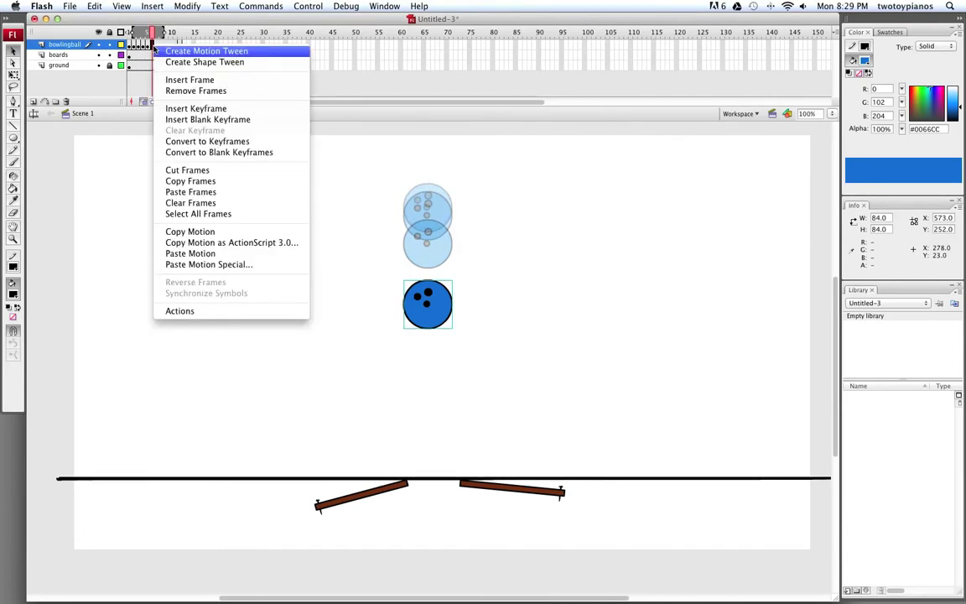
{"action": "left_click", "coordinate": [190, 110]}
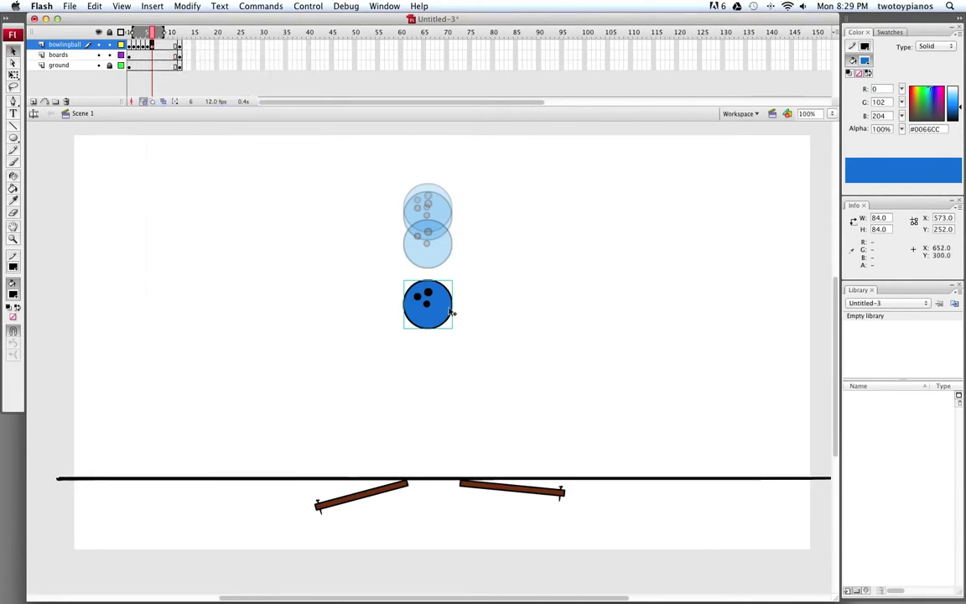
{"action": "left_click_drag", "start_coordinate": [451, 312], "coordinate": [447, 449]}
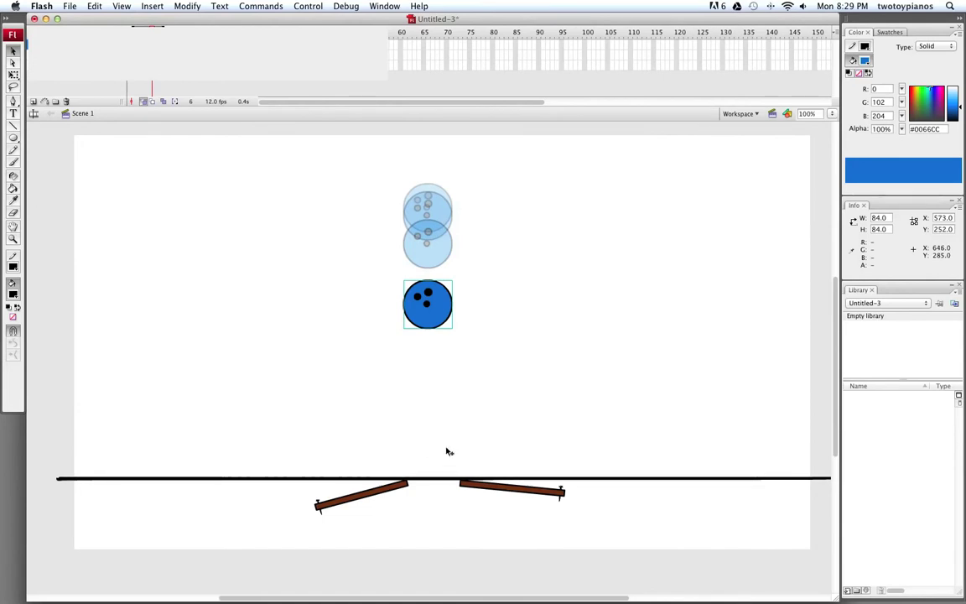
Step: Insert a bowlingball keyframe at frame 7 and nudge the ball down into the ground line to about Y 534
{"action": "left_click", "coordinate": [172, 43]}
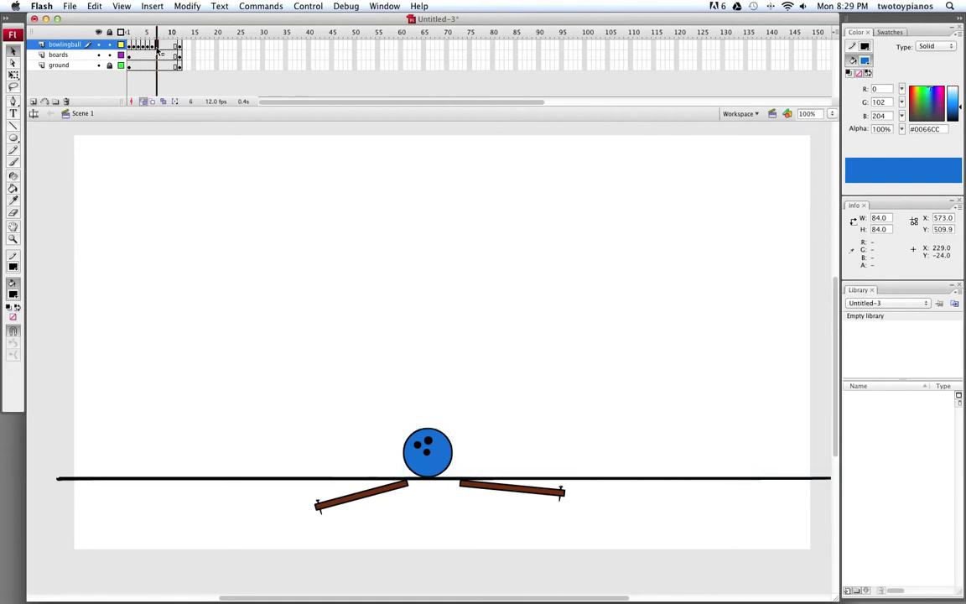
{"action": "right_click", "coordinate": [156, 47]}
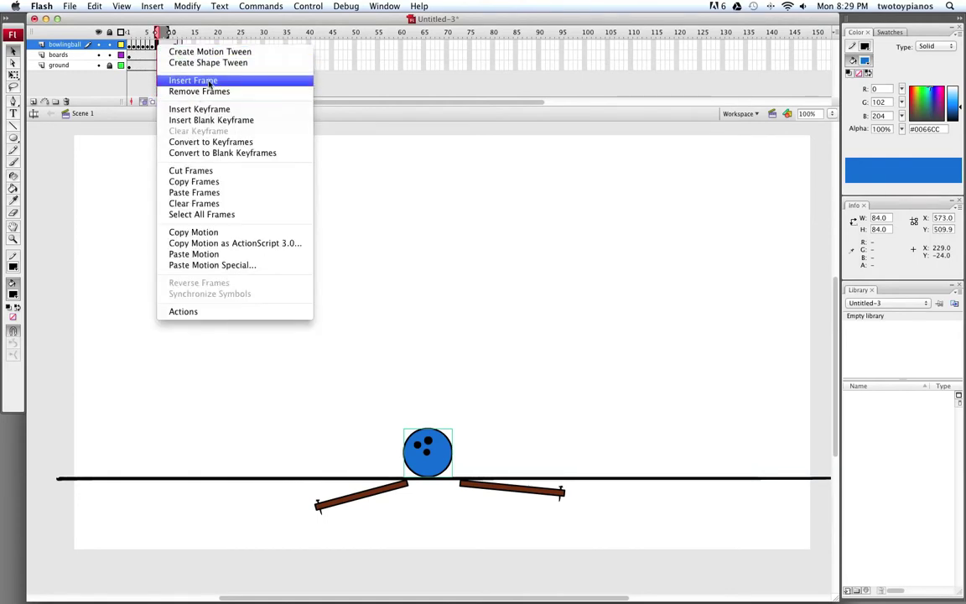
{"action": "left_click", "coordinate": [212, 110]}
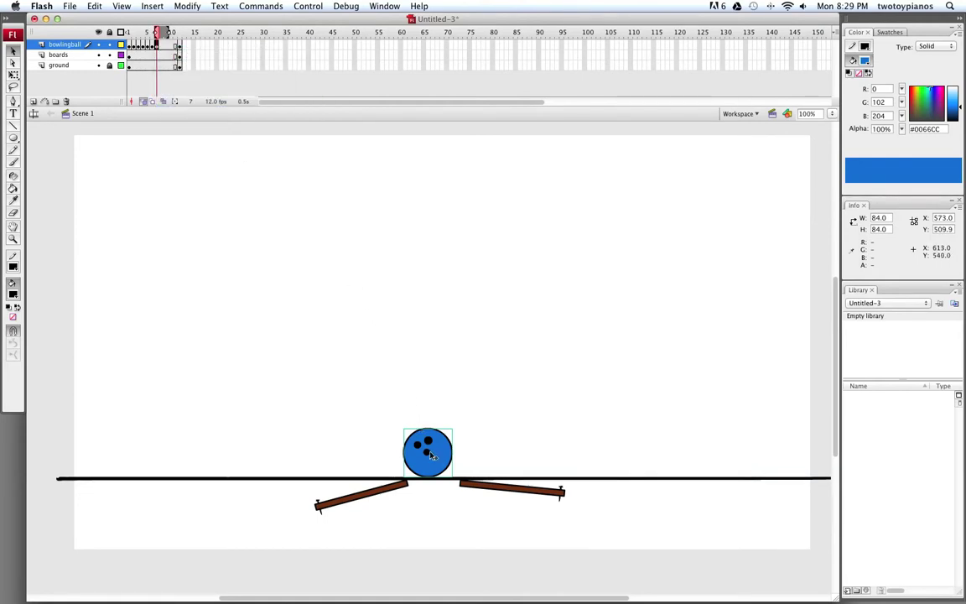
{"action": "key", "text": "Down"}
{"action": "key", "text": "Down"}
{"action": "key", "text": "Down"}
{"action": "key", "text": "Down"}
{"action": "key", "text": "Down"}
{"action": "key", "text": "Down"}
{"action": "key", "text": "Down"}
{"action": "key", "text": "Down"}
{"action": "key", "text": "Down"}
{"action": "key", "text": "Down"}
{"action": "key", "text": "Down"}
{"action": "key", "text": "Down"}
{"action": "key", "text": "Down"}
{"action": "key", "text": "Down"}
{"action": "key", "text": "Down"}
{"action": "key", "text": "Down"}
{"action": "key", "text": "Down"}
{"action": "key", "text": "Down"}
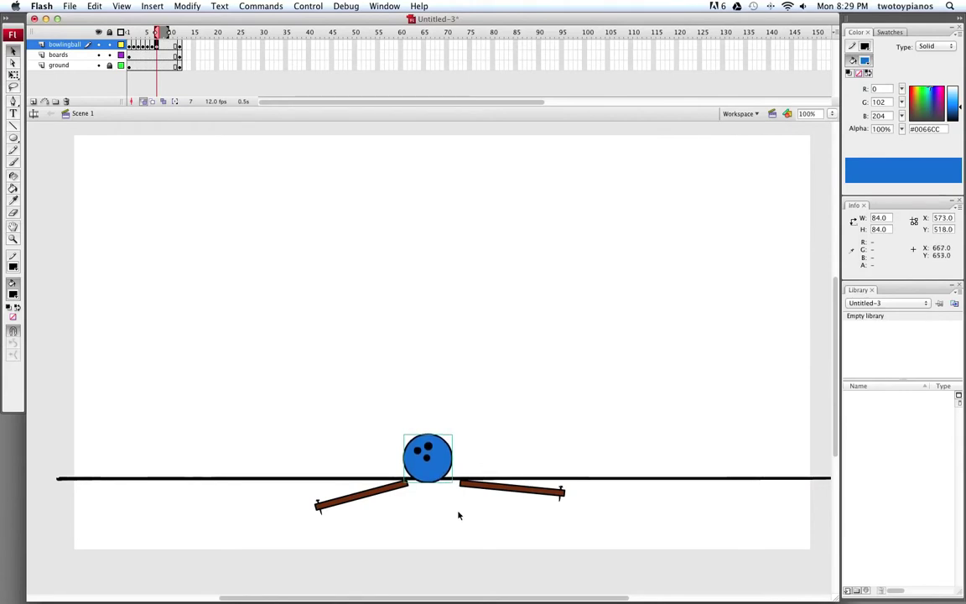
{"action": "key", "text": "Down"}
{"action": "key", "text": "Down"}
{"action": "key", "text": "Down"}
{"action": "key", "text": "Down"}
{"action": "key", "text": "Down"}
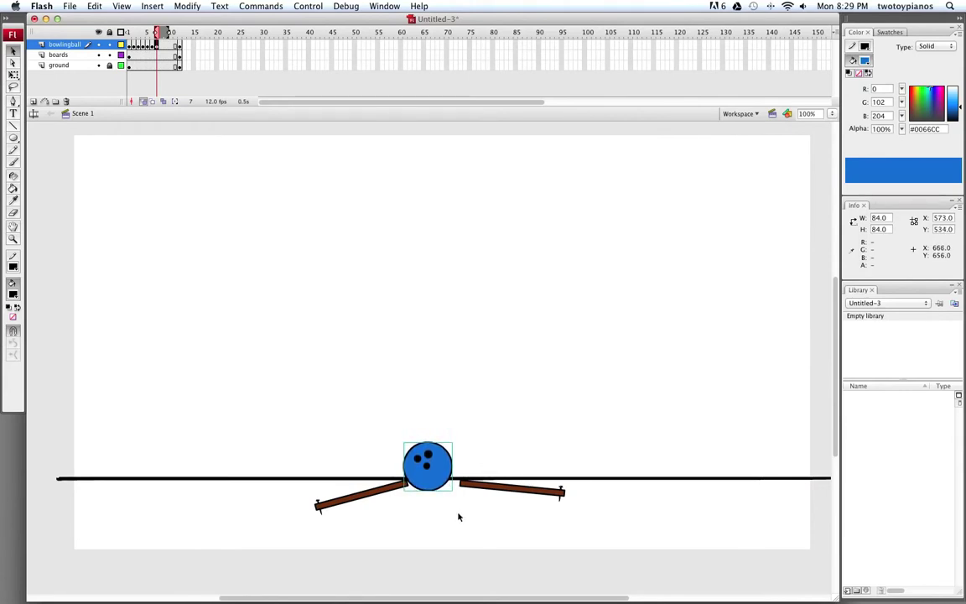
Step: Nudge the ball in frame 7 slightly further down into the ground line, to about Y 538
{"action": "key", "text": "Down"}
{"action": "key", "text": "Down"}
{"action": "key", "text": "Down"}
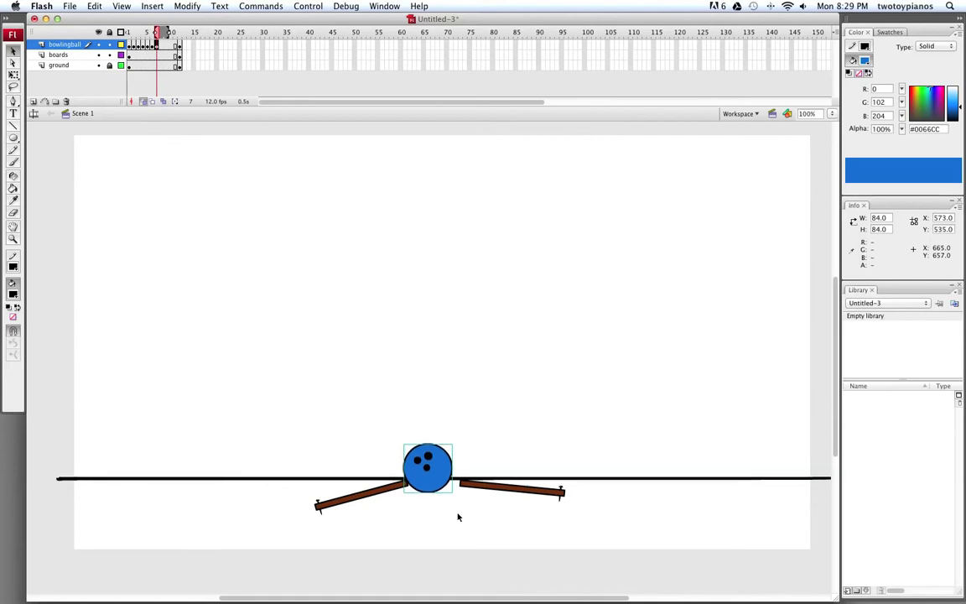
Step: Select only the right board and shift it left against the ball, to about X 652
{"action": "left_click", "coordinate": [157, 56]}
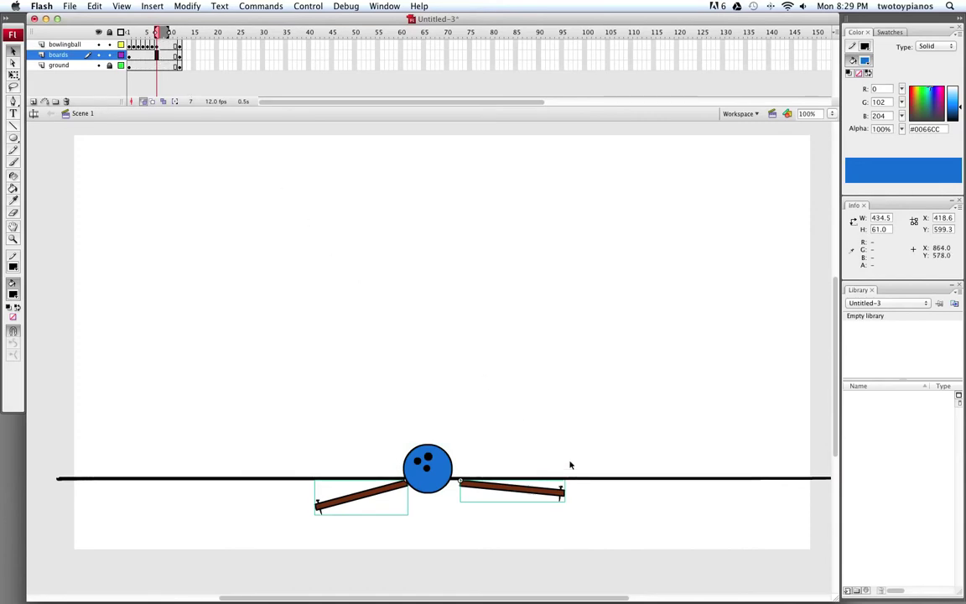
{"action": "left_click_drag", "start_coordinate": [483, 493], "coordinate": [477, 499]}
{"action": "key", "text": "super+z"}
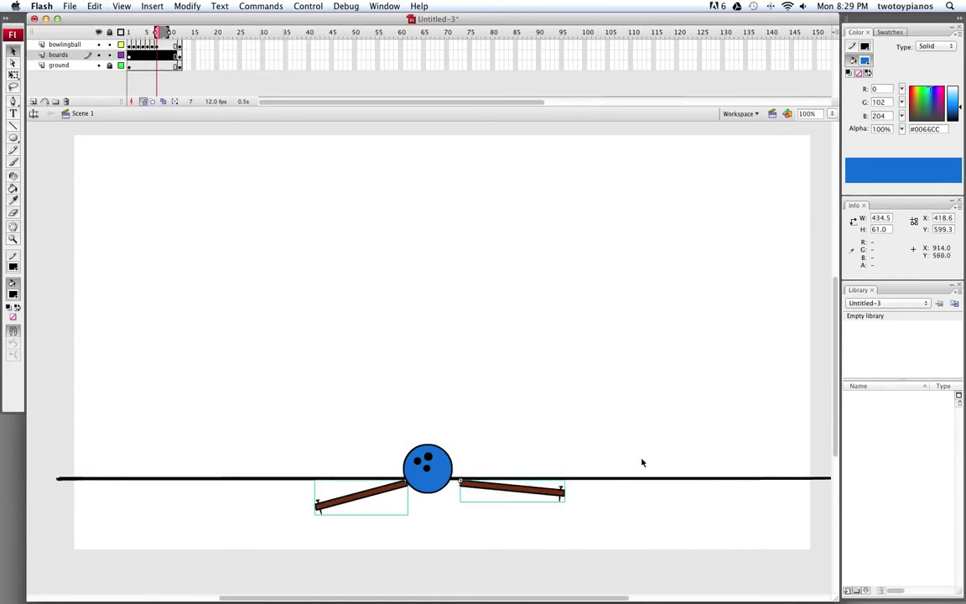
{"action": "left_click_drag", "start_coordinate": [641, 387], "coordinate": [453, 550]}
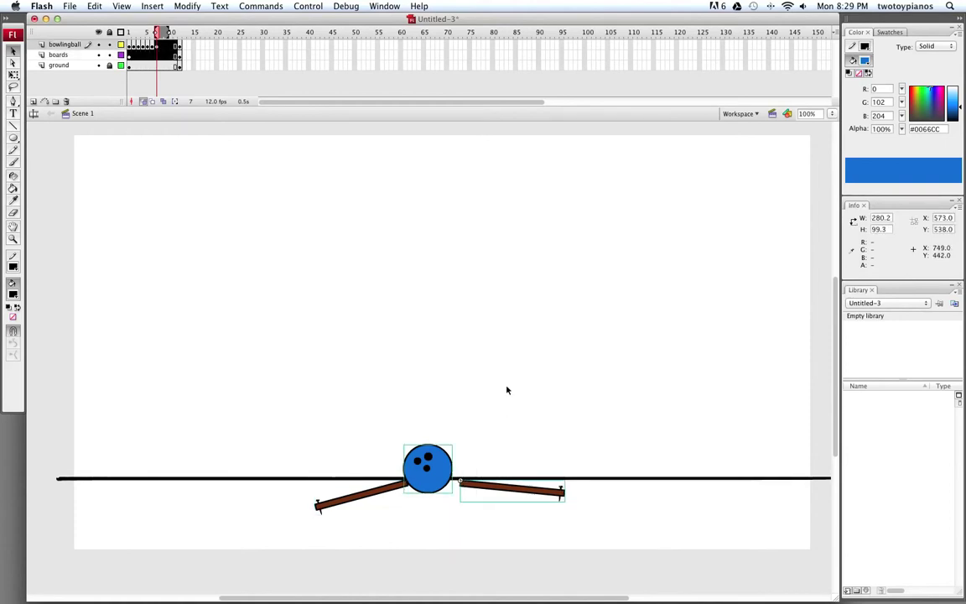
{"action": "left_click_drag", "start_coordinate": [625, 401], "coordinate": [456, 541]}
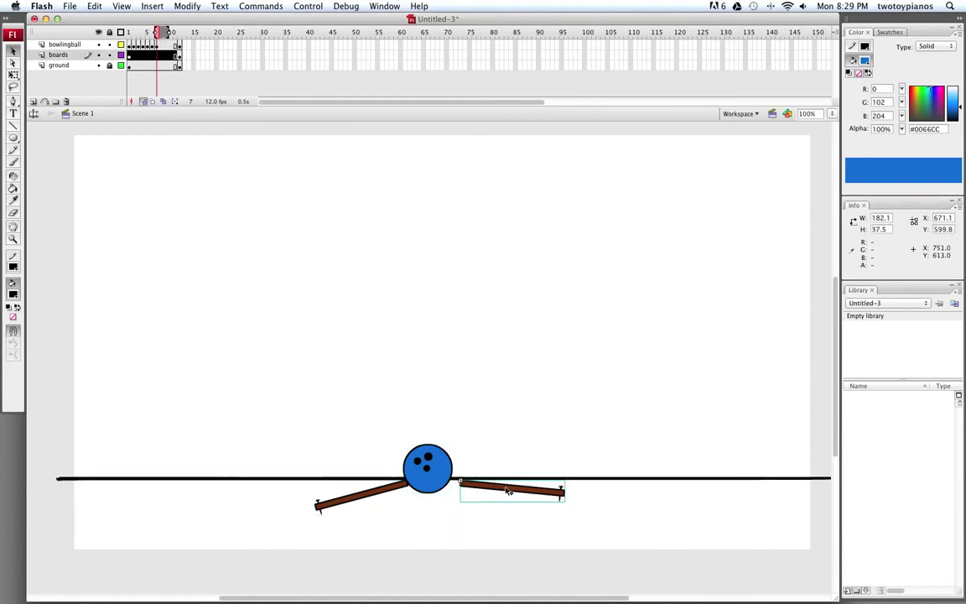
{"action": "key", "text": "shift+Left"}
{"action": "key", "text": "shift+Left"}
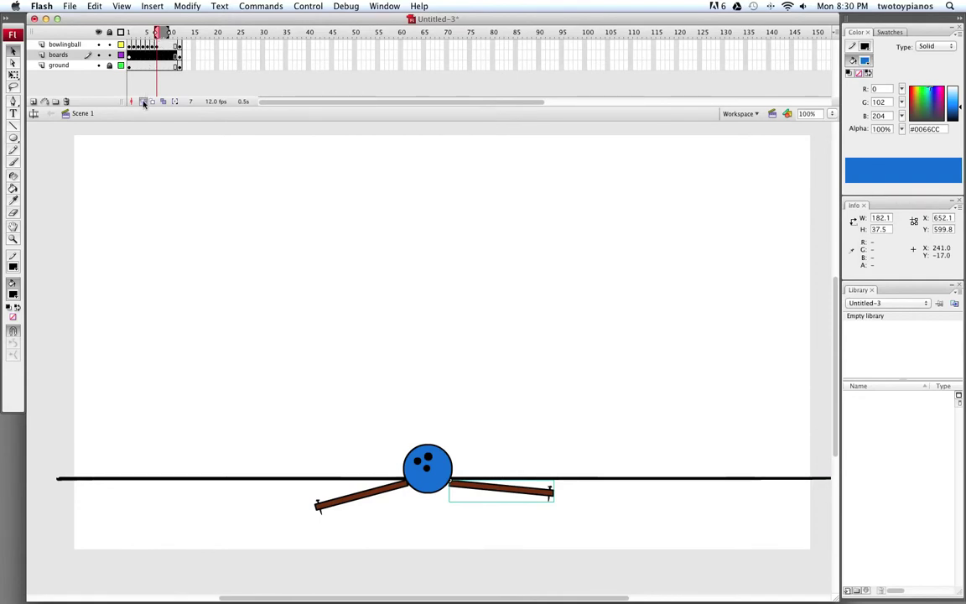
Step: Turn off onion skinning and copy the boards layer's frame 1 onto its keyframe at frame 12
{"action": "left_click", "coordinate": [156, 33]}
{"action": "left_click_drag", "start_coordinate": [158, 33], "coordinate": [130, 37]}
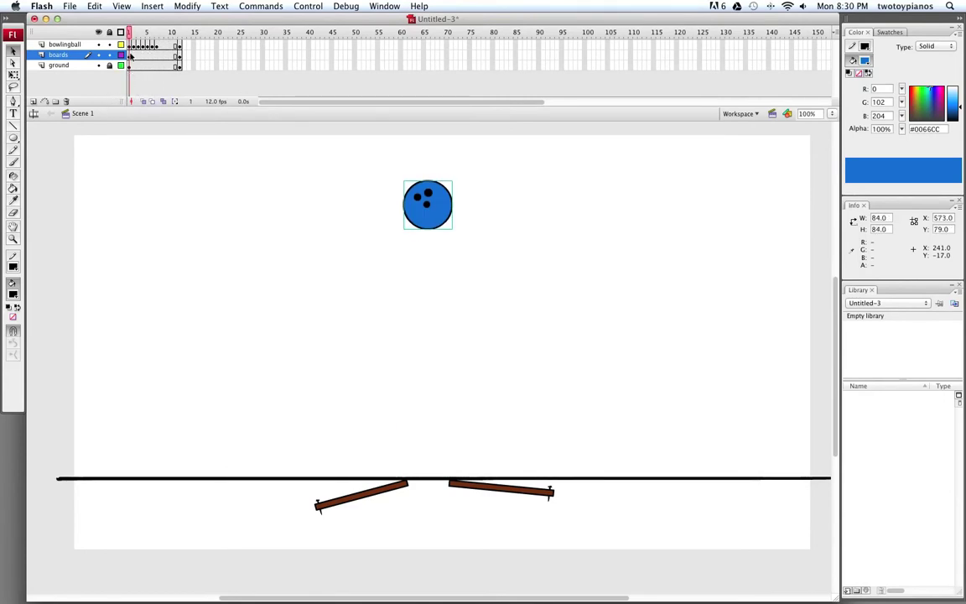
{"action": "left_click", "coordinate": [130, 55]}
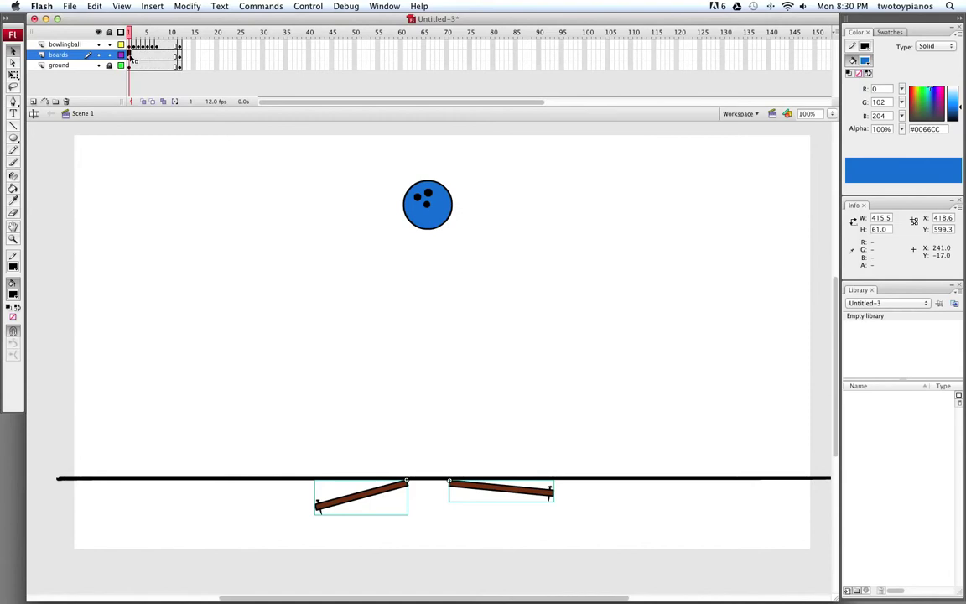
{"action": "right_click", "coordinate": [130, 57]}
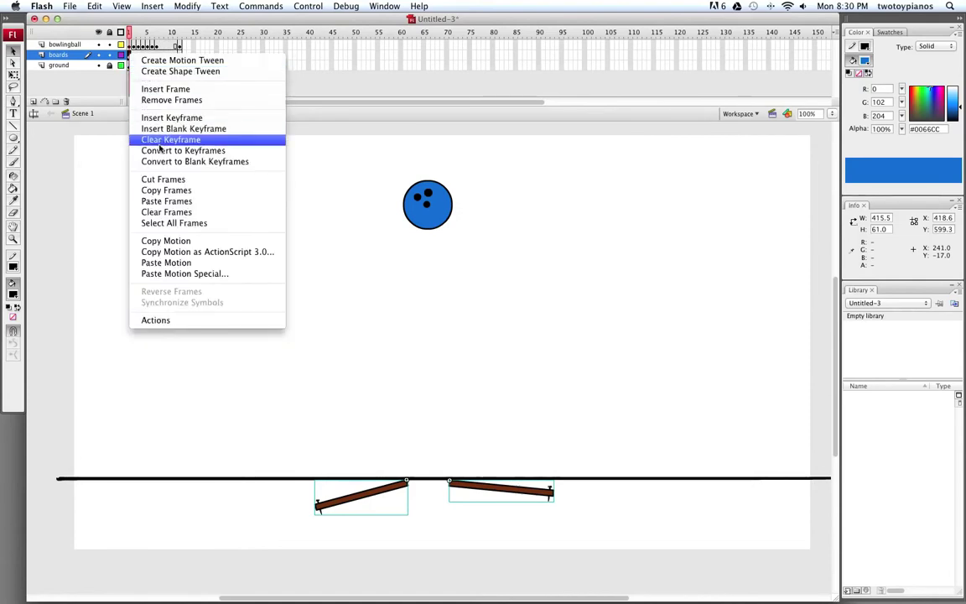
{"action": "left_click", "coordinate": [166, 191]}
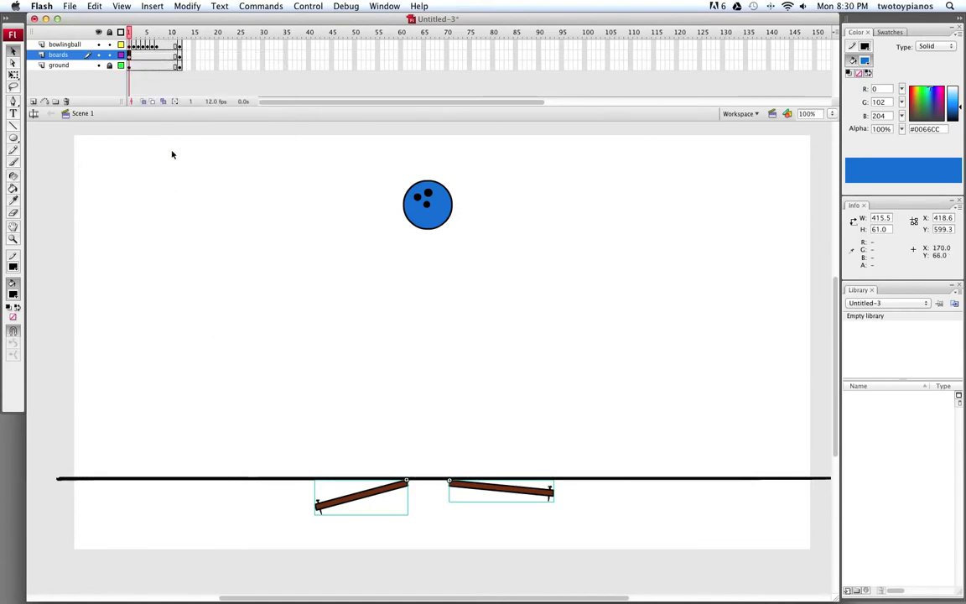
{"action": "left_click", "coordinate": [180, 34]}
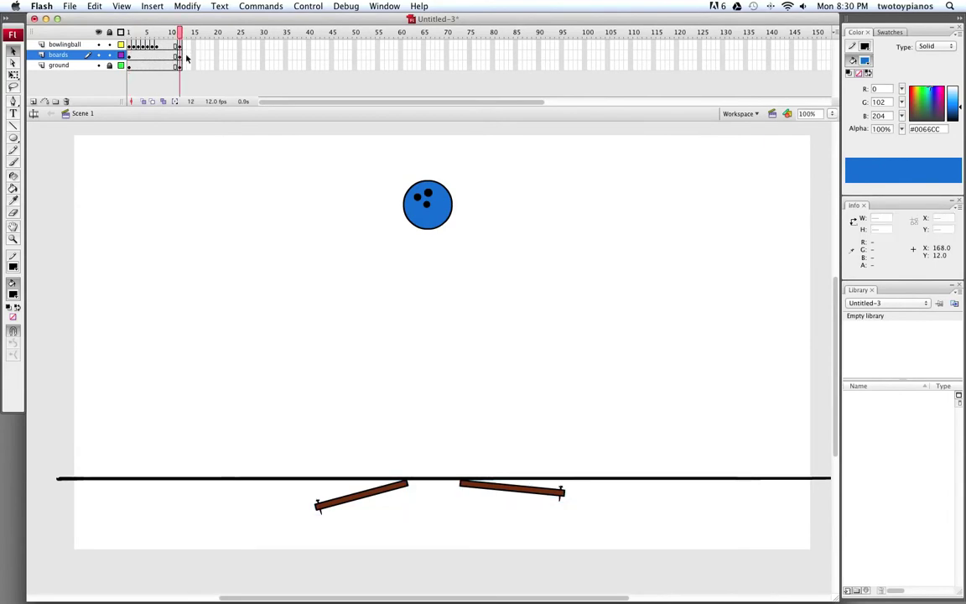
{"action": "left_click", "coordinate": [178, 57]}
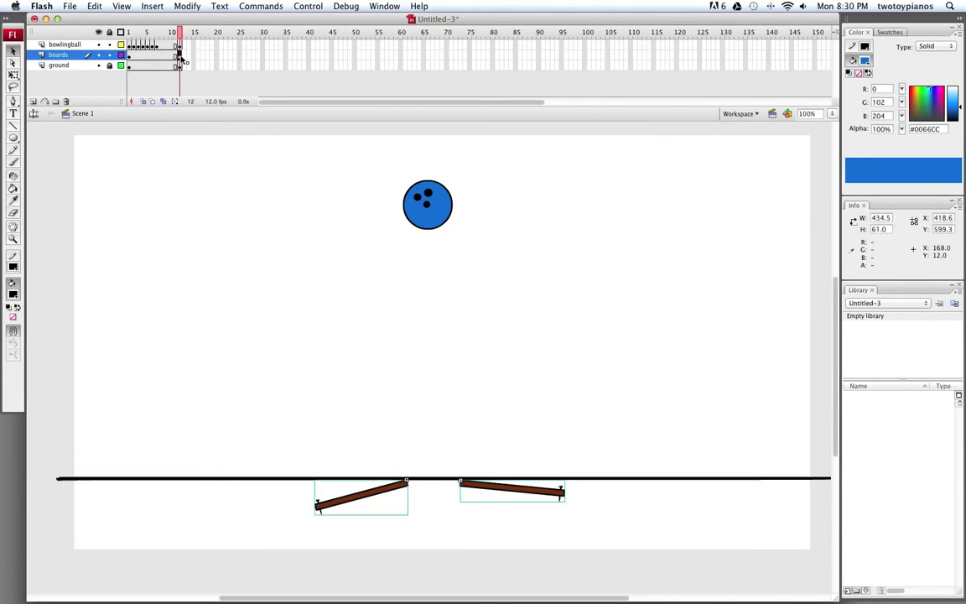
{"action": "right_click", "coordinate": [178, 59]}
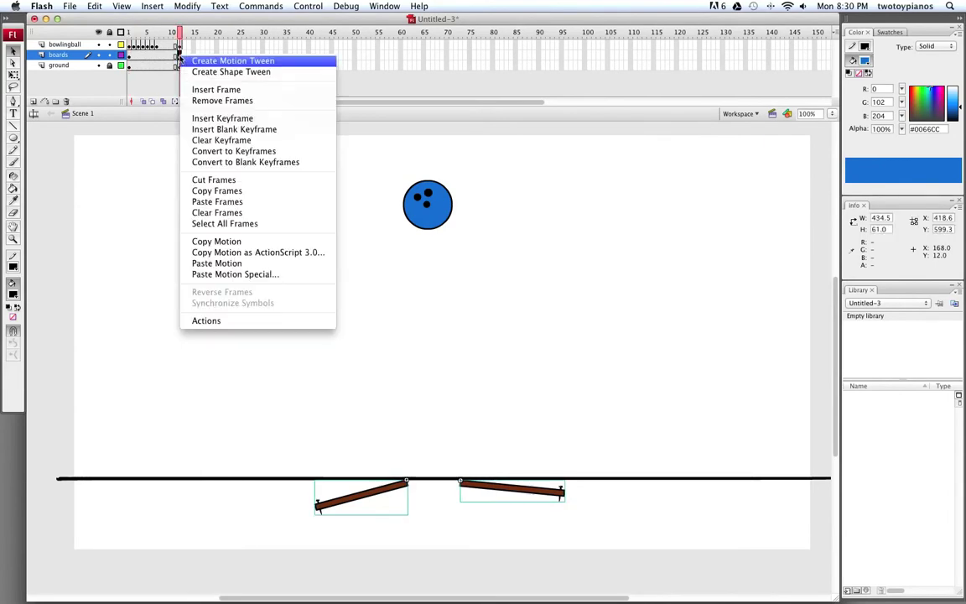
{"action": "left_click", "coordinate": [201, 201]}
{"action": "key", "text": "Return"}
{"action": "left_click_drag", "start_coordinate": [130, 34], "coordinate": [227, 36]}
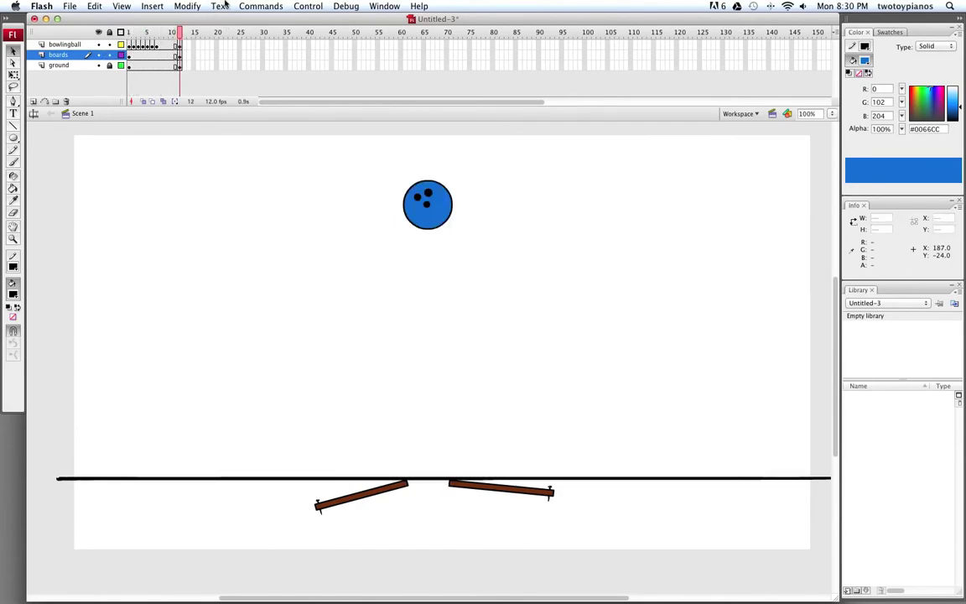
Step: Insert a boards keyframe at frame 7 and rotate both boards up about their inner ends, to about Y 522 left and Y 508 right
{"action": "left_click_drag", "start_coordinate": [190, 37], "coordinate": [156, 37]}
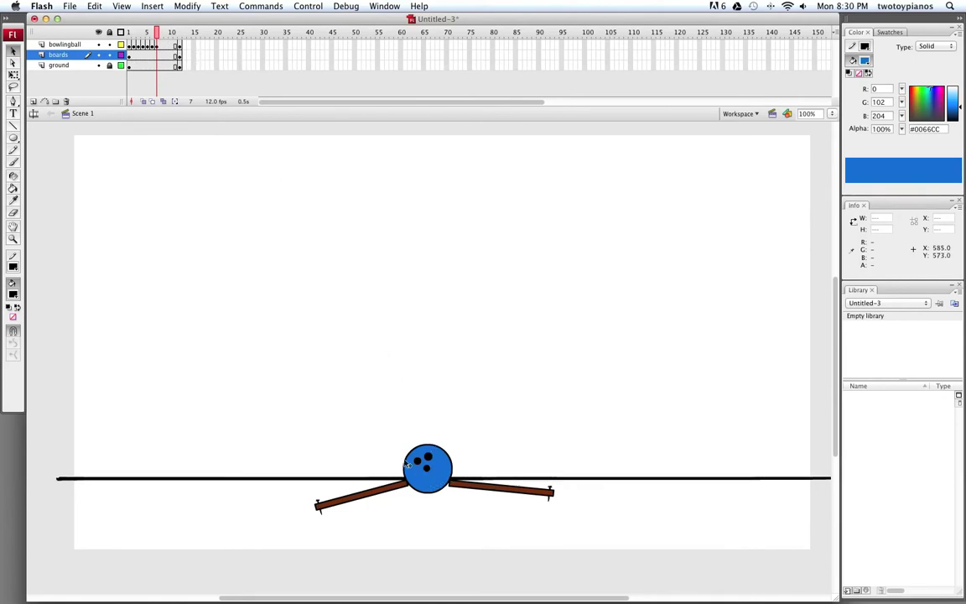
{"action": "left_click", "coordinate": [157, 55]}
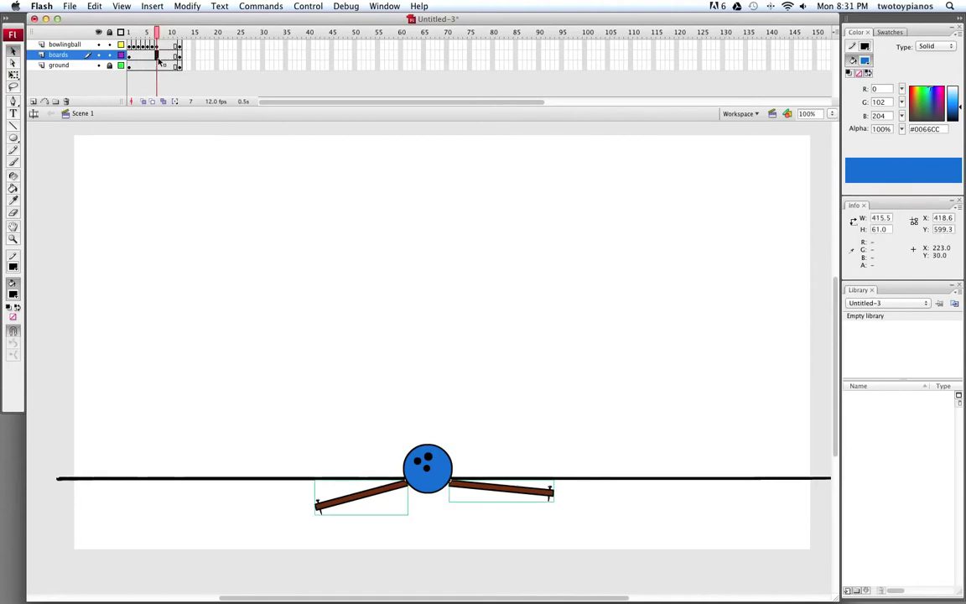
{"action": "right_click", "coordinate": [156, 56]}
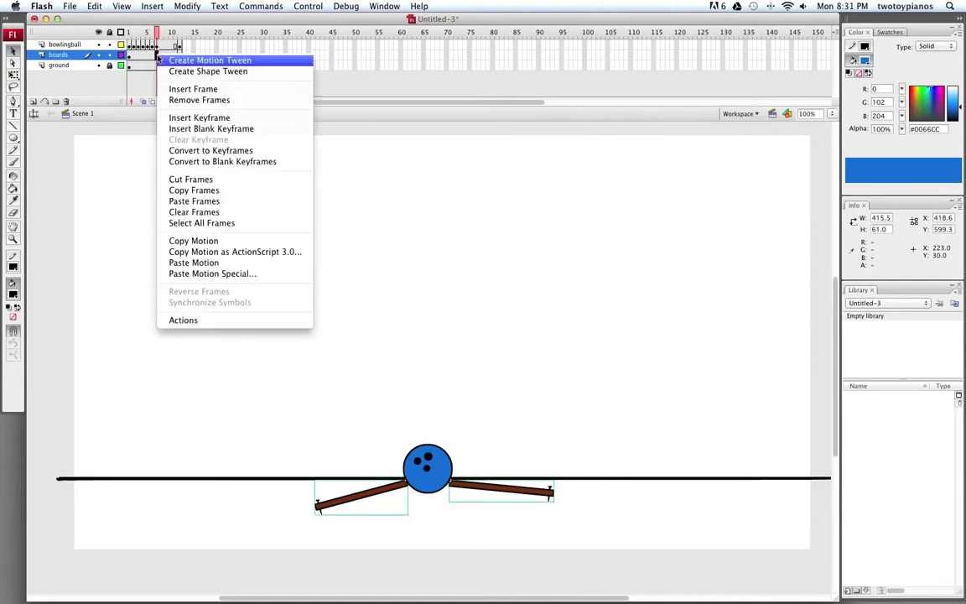
{"action": "left_click", "coordinate": [187, 123]}
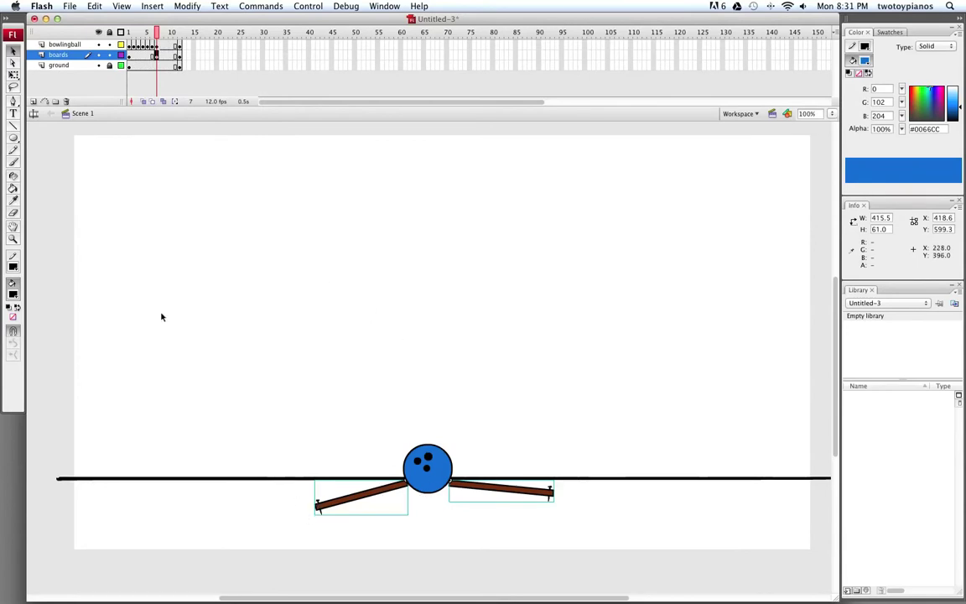
{"action": "left_click", "coordinate": [13, 74]}
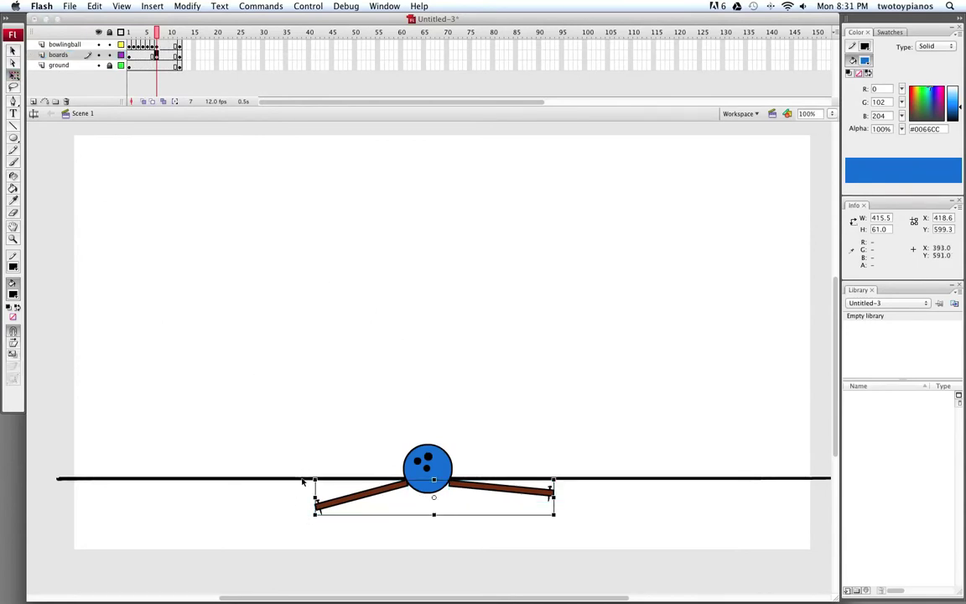
{"action": "left_click_drag", "start_coordinate": [277, 415], "coordinate": [385, 585]}
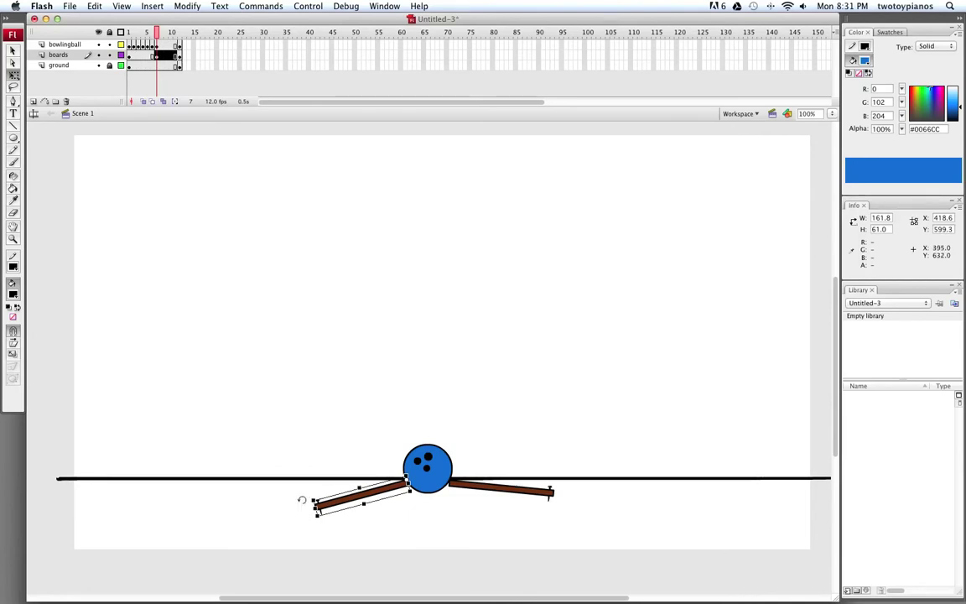
{"action": "left_click_drag", "start_coordinate": [303, 495], "coordinate": [318, 429]}
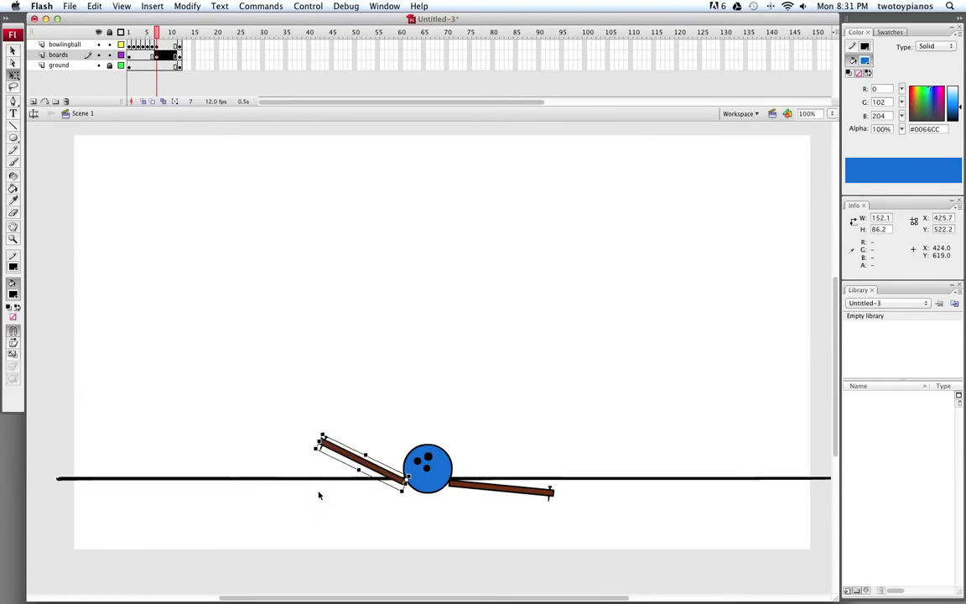
{"action": "left_click", "coordinate": [492, 490]}
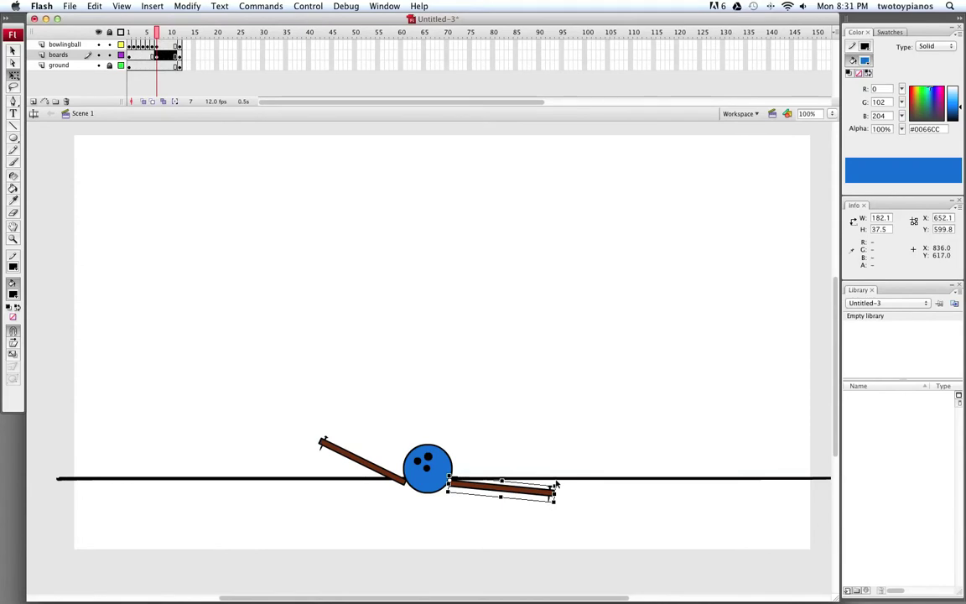
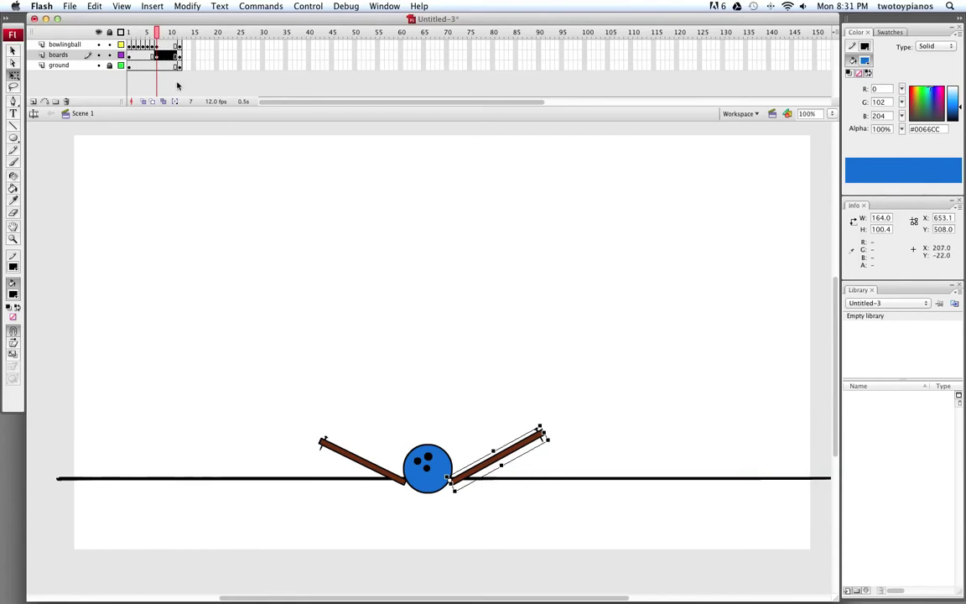
{"action": "left_click", "coordinate": [148, 37]}
{"action": "mouse_move", "coordinate": [148, 38]}
{"action": "left_mouse_down"}
{"action": "mouse_move", "coordinate": [136, 38]}
{"action": "mouse_move", "coordinate": [156, 38]}
{"action": "left_mouse_up"}
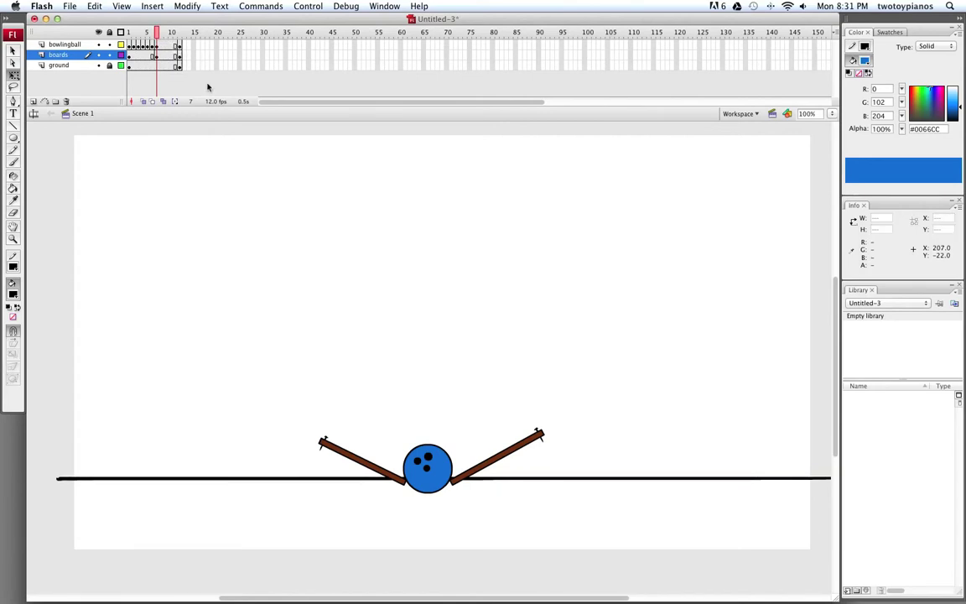
Step: Insert a boards keyframe at frame 8 and rotate both boards up more steeply, to about Y 455 left and Y 444 right
{"action": "key", "text": "super+equal"}
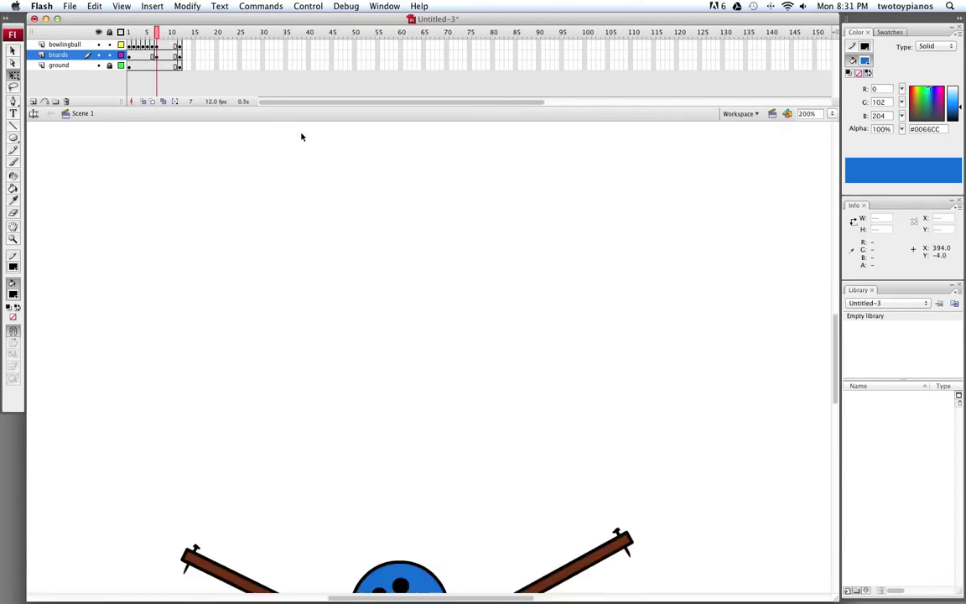
{"action": "scroll", "coordinate": [454, 437], "scroll_direction": "down", "scroll_amount": 1}
{"action": "left_click_drag", "start_coordinate": [454, 437], "coordinate": [467, 243]}
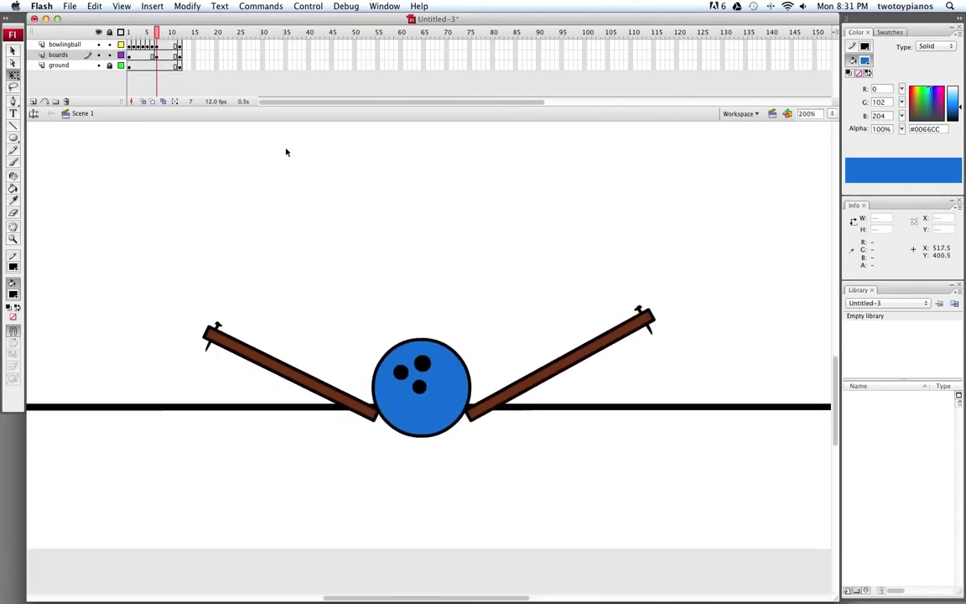
{"action": "left_click", "coordinate": [161, 56]}
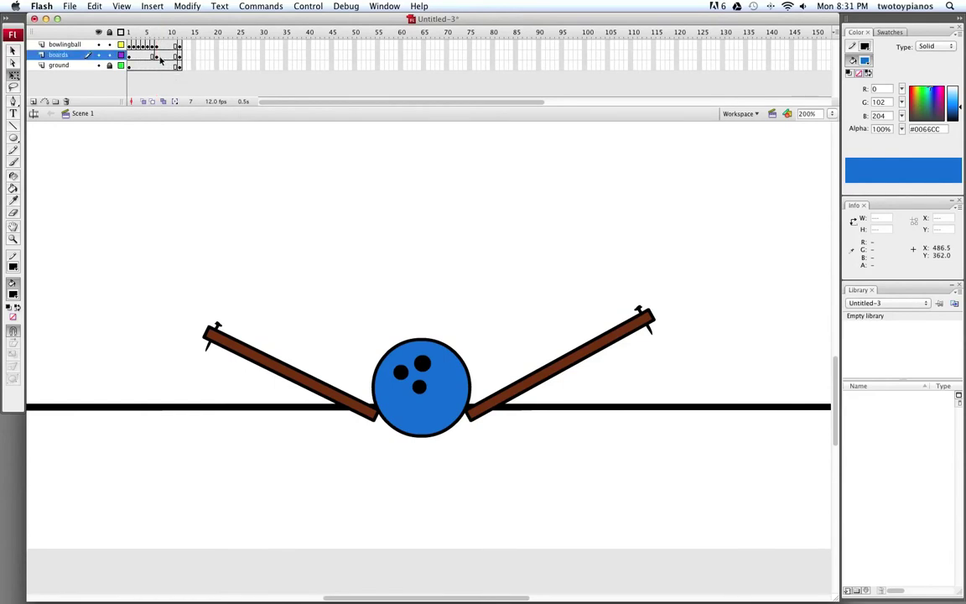
{"action": "right_click", "coordinate": [164, 62]}
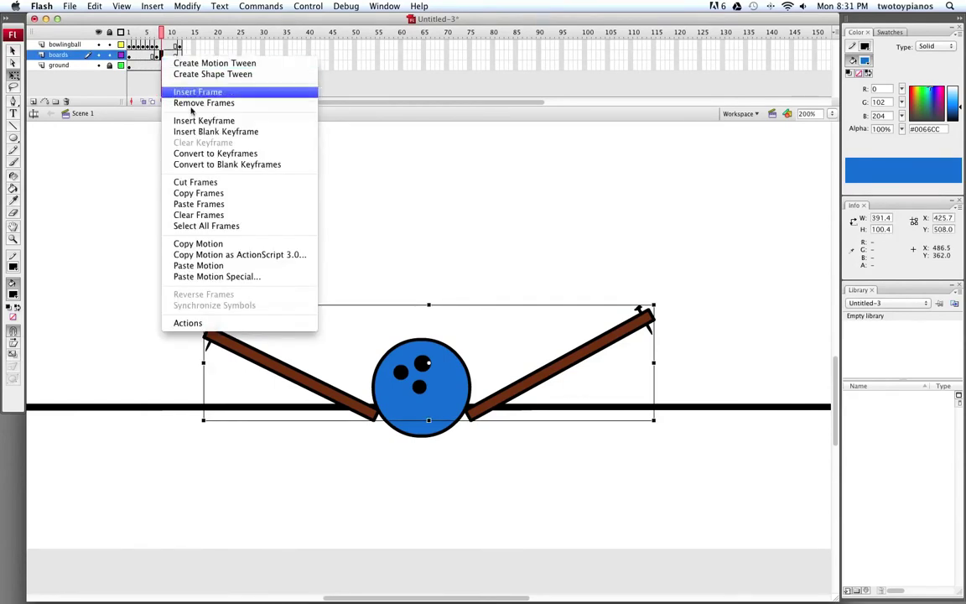
{"action": "left_click", "coordinate": [217, 122]}
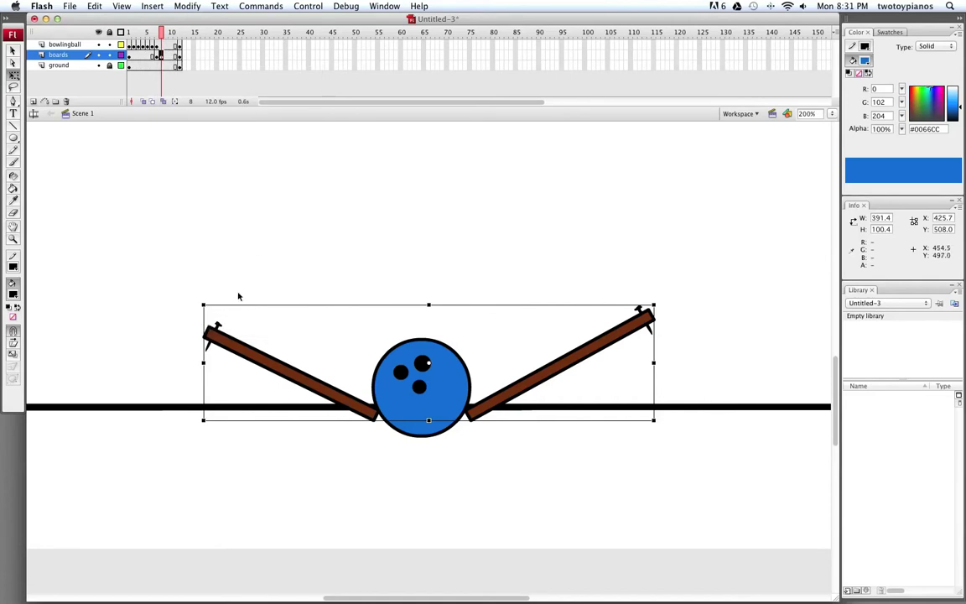
{"action": "left_click_drag", "start_coordinate": [173, 271], "coordinate": [254, 255]}
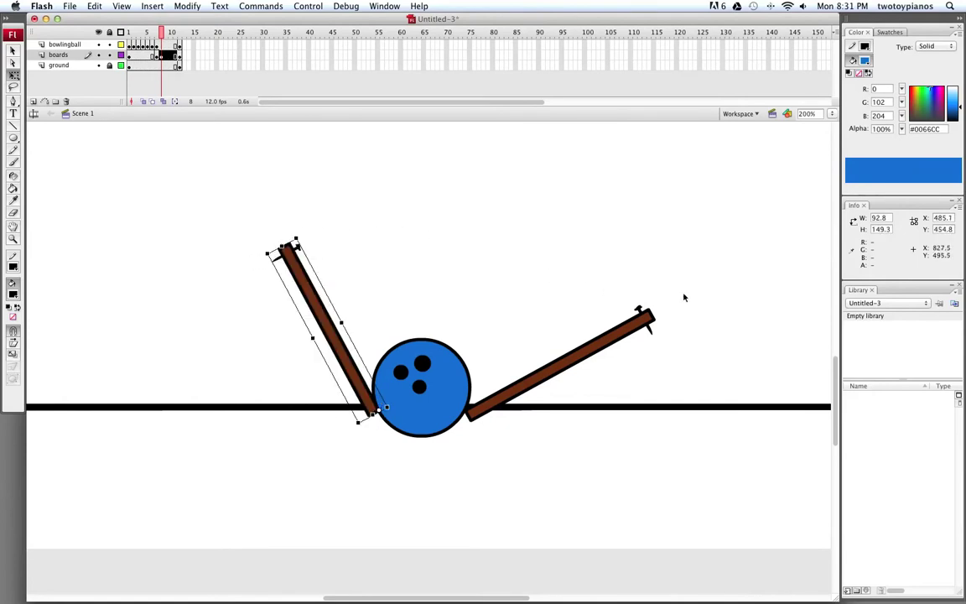
{"action": "left_click", "coordinate": [647, 329]}
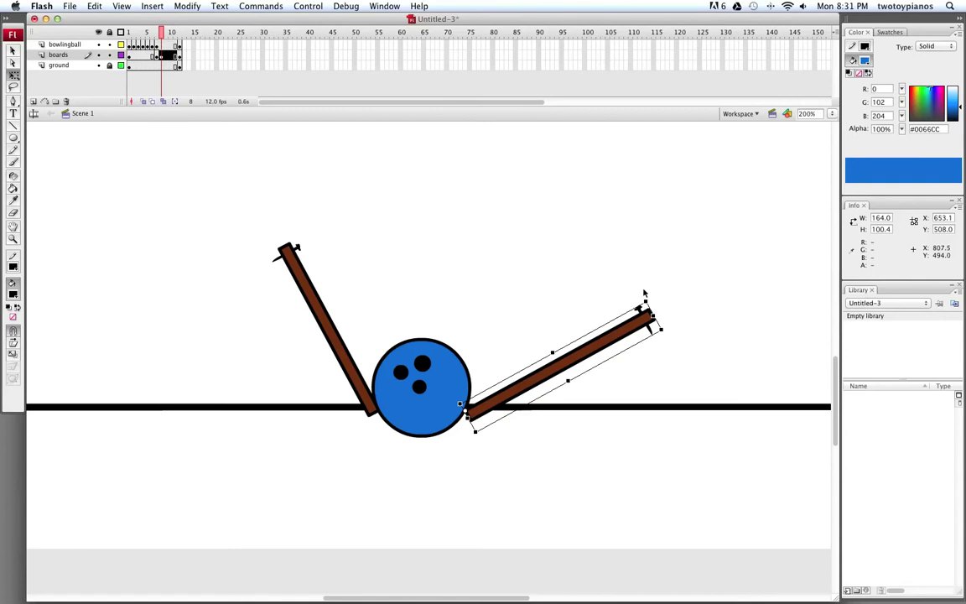
{"action": "left_click", "coordinate": [647, 296]}
{"action": "left_click_drag", "start_coordinate": [668, 276], "coordinate": [628, 345]}
{"action": "left_click_drag", "start_coordinate": [644, 293], "coordinate": [562, 239]}
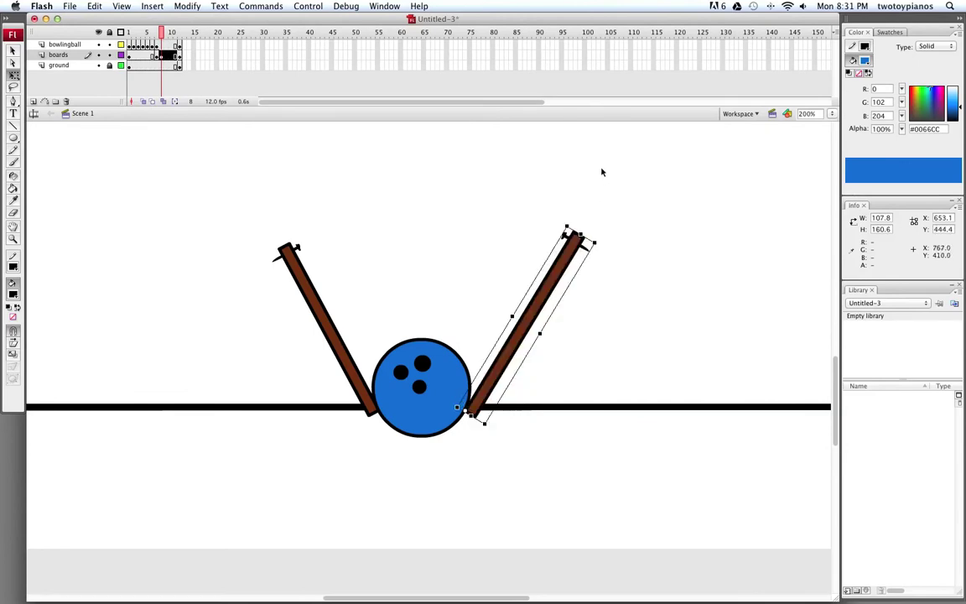
Step: Insert a boards keyframe at frame 9 and rotate both boards slightly outward, to about Y 458 left and Y 449 right
{"action": "mouse_move", "coordinate": [160, 34]}
{"action": "left_mouse_down"}
{"action": "mouse_move", "coordinate": [143, 34]}
{"action": "mouse_move", "coordinate": [167, 34]}
{"action": "left_mouse_up"}
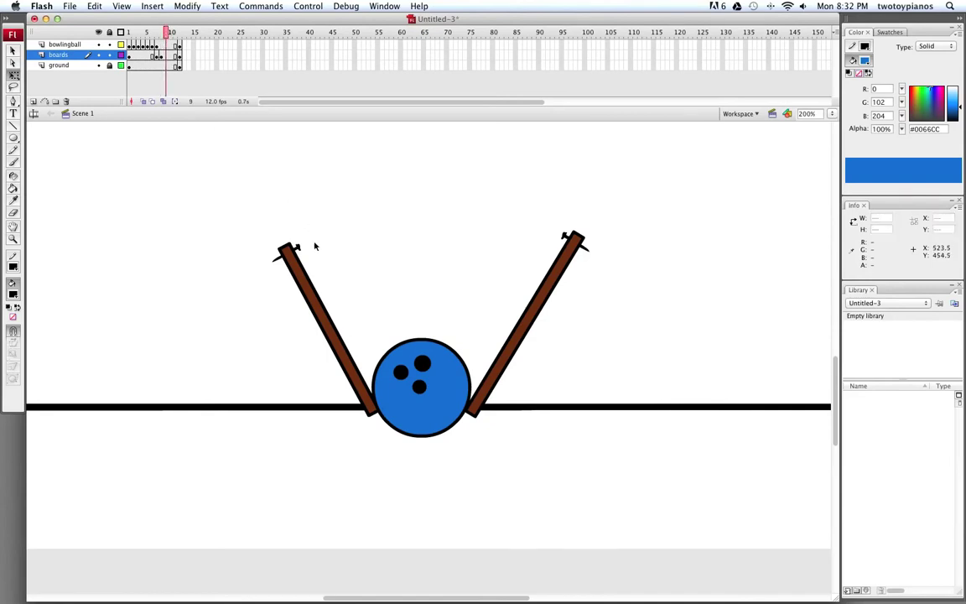
{"action": "left_click", "coordinate": [167, 55]}
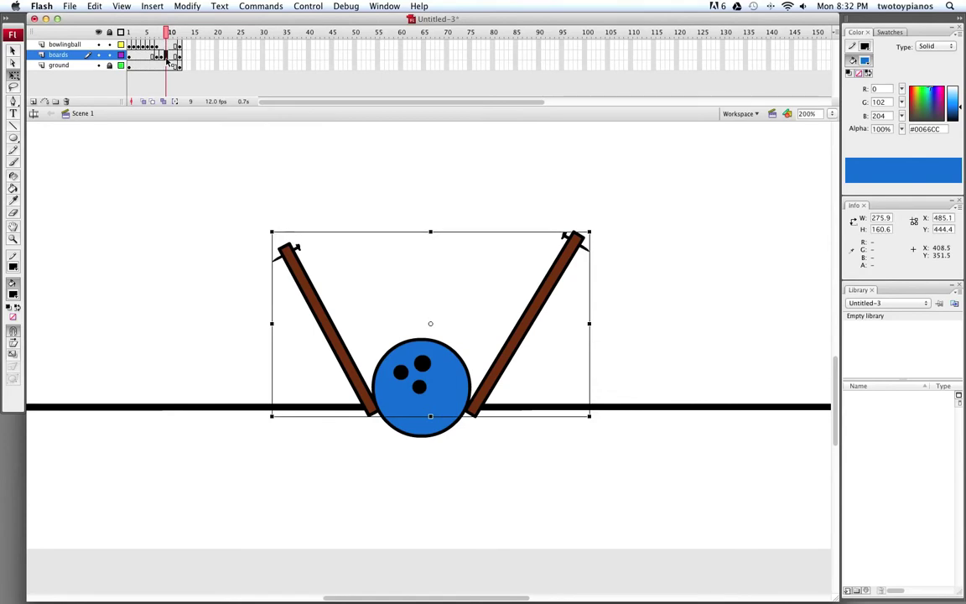
{"action": "right_click", "coordinate": [167, 56]}
{"action": "left_click", "coordinate": [194, 124]}
{"action": "left_click_drag", "start_coordinate": [252, 209], "coordinate": [350, 318]}
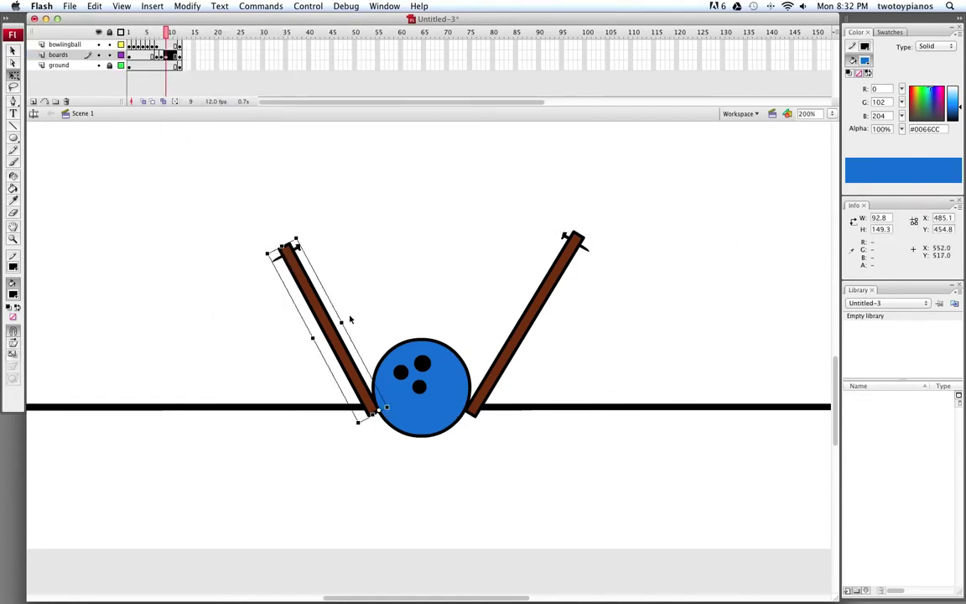
{"action": "left_click_drag", "start_coordinate": [297, 229], "coordinate": [298, 222]}
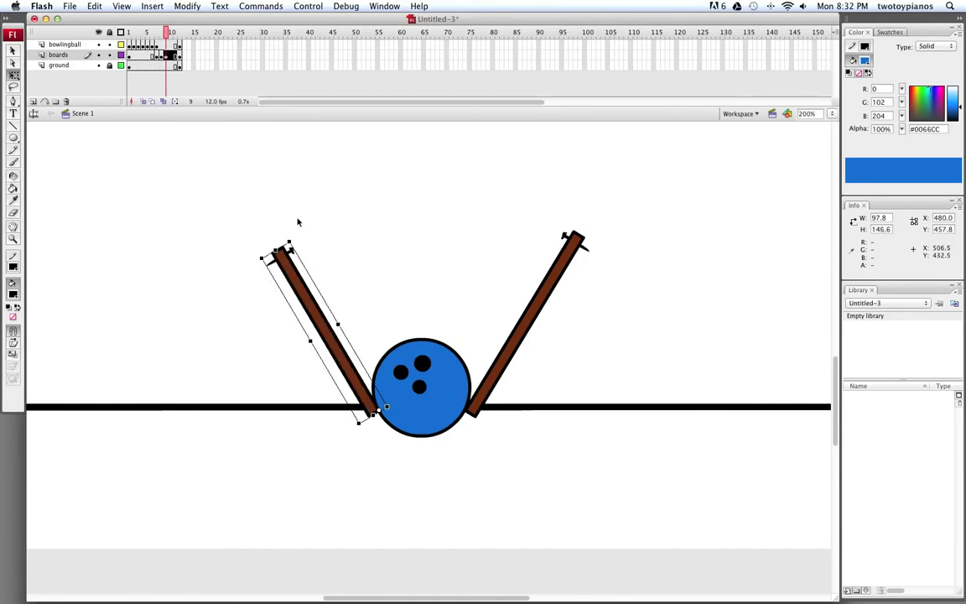
{"action": "left_click_drag", "start_coordinate": [511, 192], "coordinate": [642, 309]}
{"action": "mouse_move", "coordinate": [602, 242]}
{"action": "left_mouse_down"}
{"action": "mouse_move", "coordinate": [608, 250]}
{"action": "mouse_move", "coordinate": [614, 241]}
{"action": "left_mouse_up"}
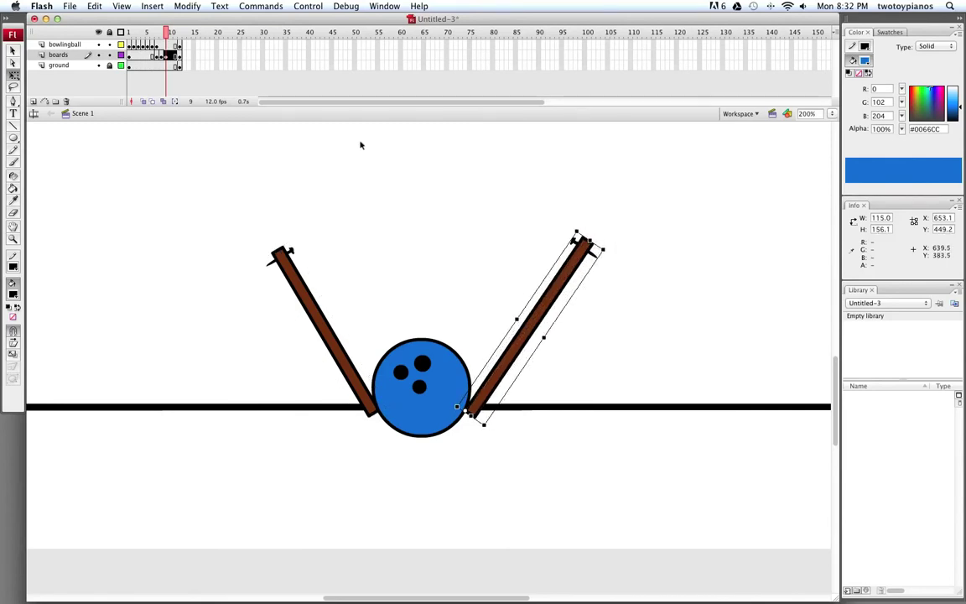
Step: Insert a boards keyframe at frame 10 and rotate both boards slightly back inward, to about Y 445 right and Y 453 left
{"action": "left_click", "coordinate": [177, 57]}
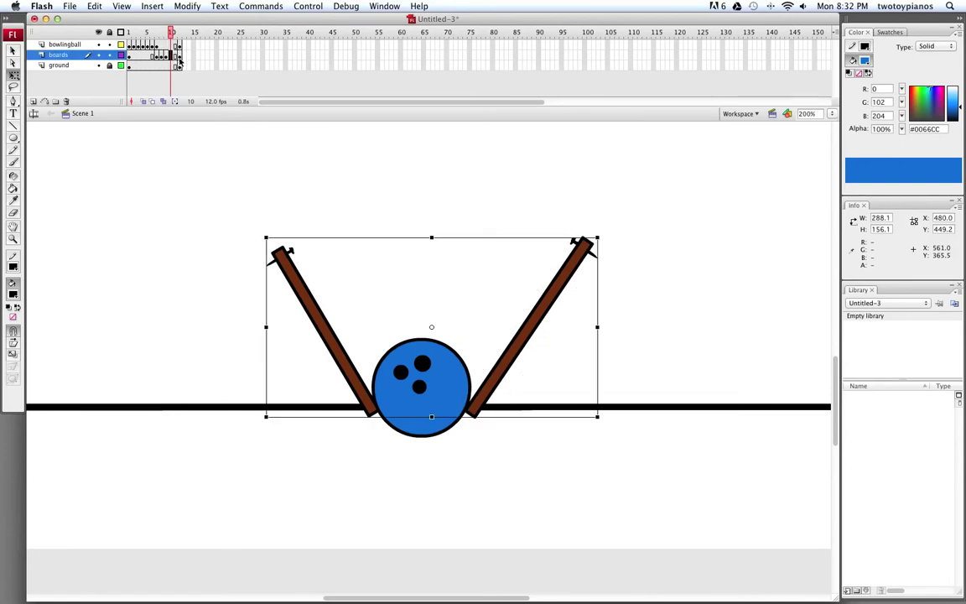
{"action": "right_click", "coordinate": [173, 57]}
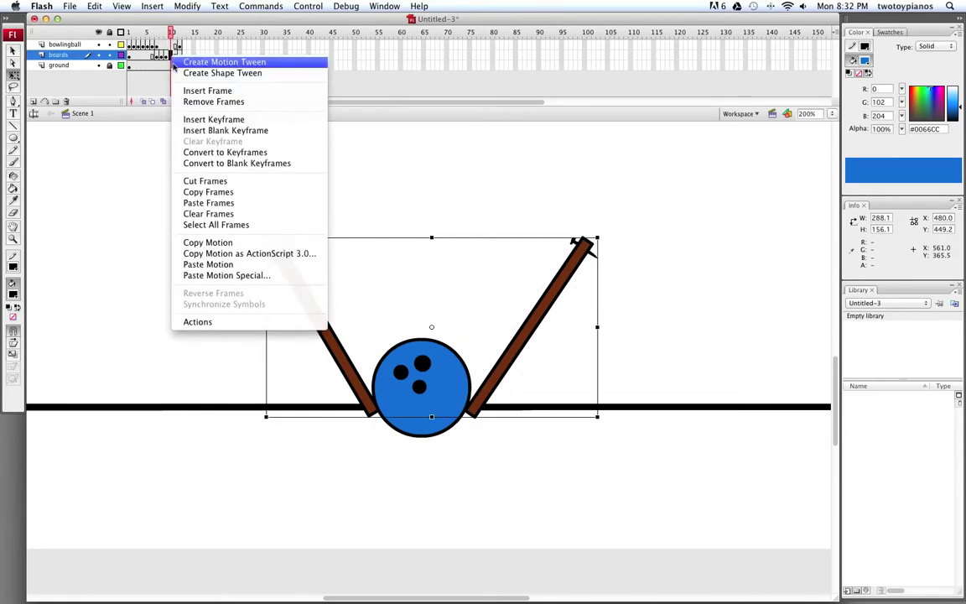
{"action": "left_click", "coordinate": [206, 123]}
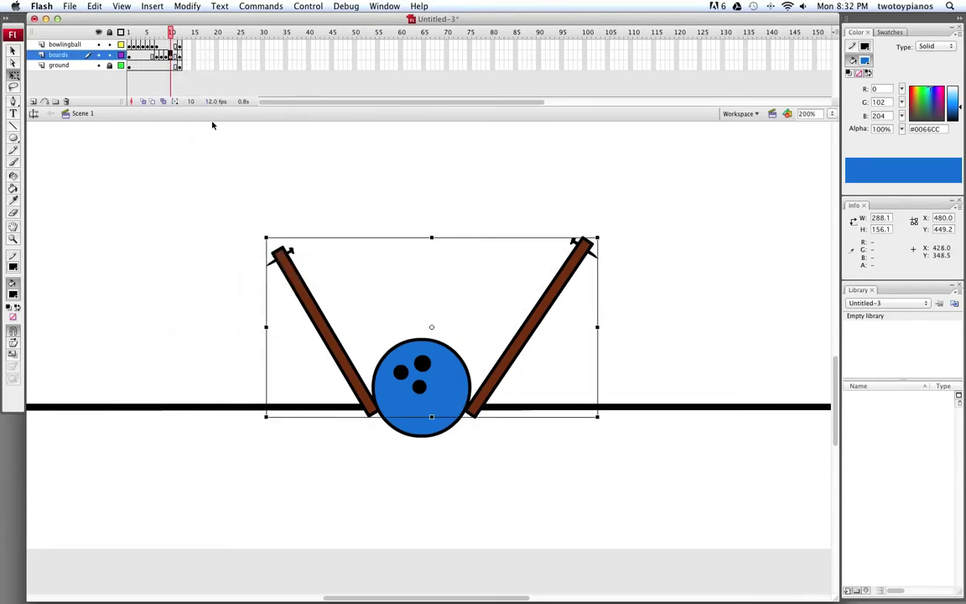
{"action": "left_click", "coordinate": [627, 208]}
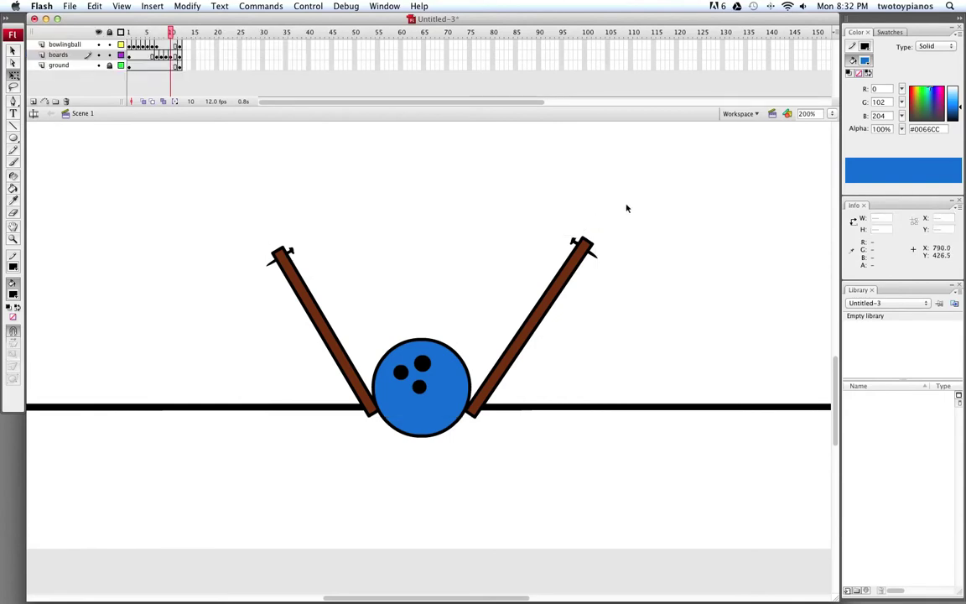
{"action": "left_click", "coordinate": [535, 312]}
{"action": "left_click_drag", "start_coordinate": [612, 250], "coordinate": [601, 243]}
{"action": "left_click", "coordinate": [302, 277]}
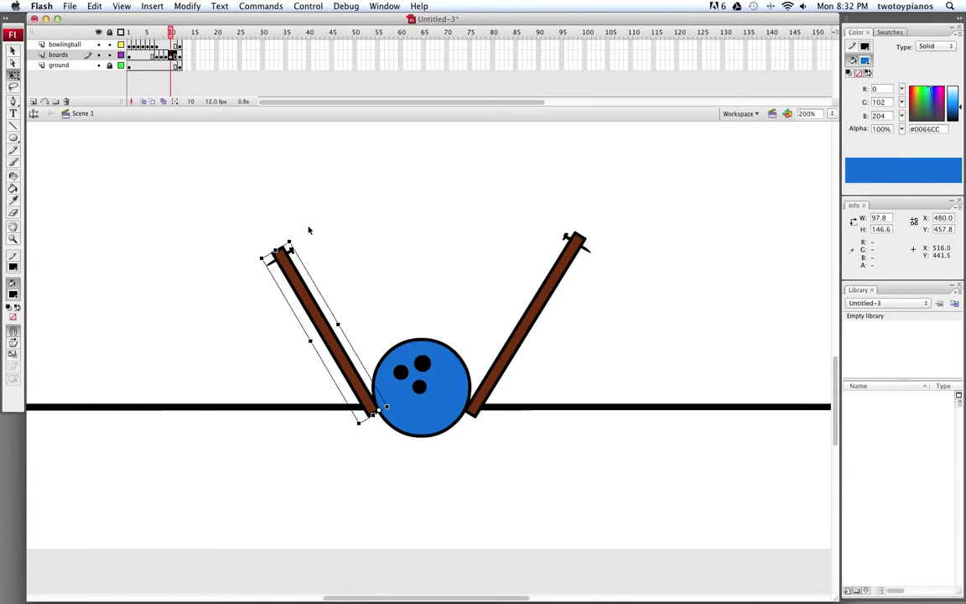
{"action": "left_click_drag", "start_coordinate": [292, 231], "coordinate": [305, 229]}
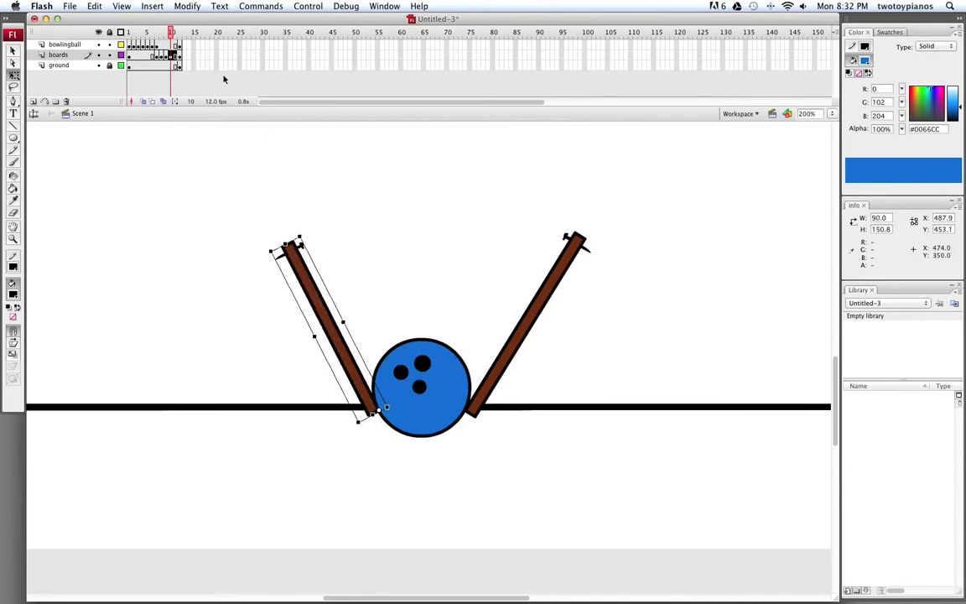
Step: Insert a boards keyframe at frame 11 and rotate both boards slightly outward again, to about Y 457 left and Y 450 right
{"action": "left_click", "coordinate": [176, 56]}
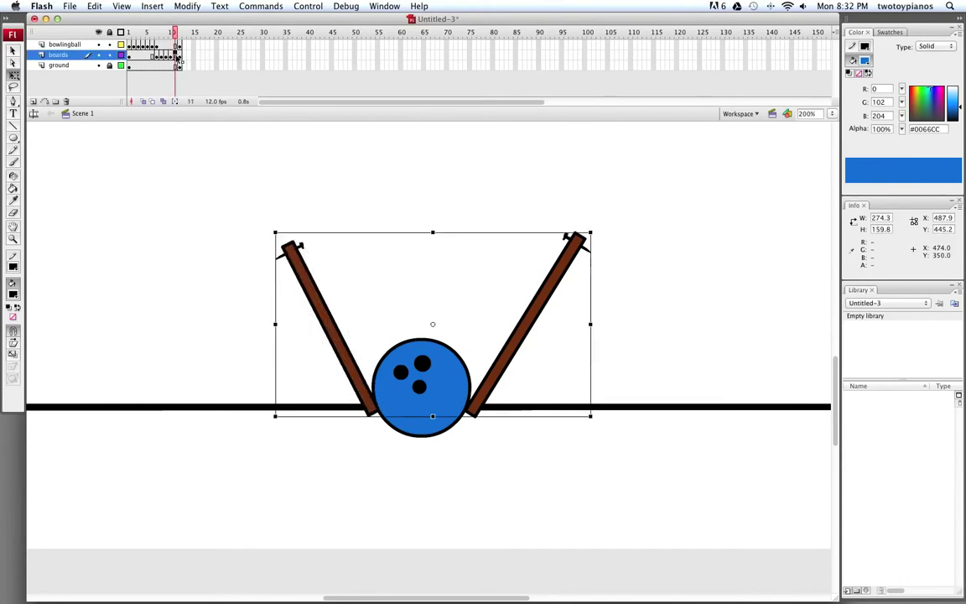
{"action": "right_click", "coordinate": [177, 58]}
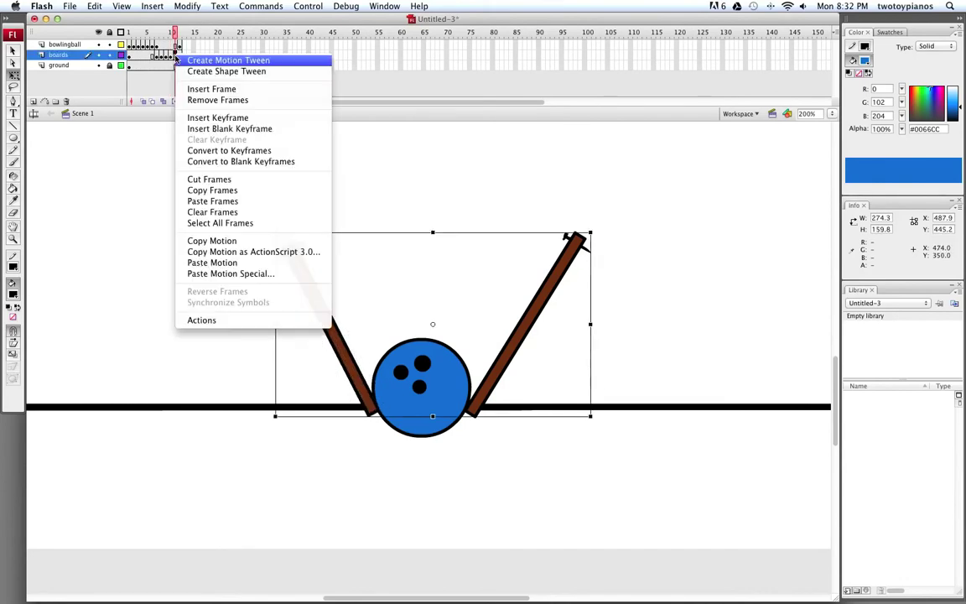
{"action": "left_click", "coordinate": [247, 123]}
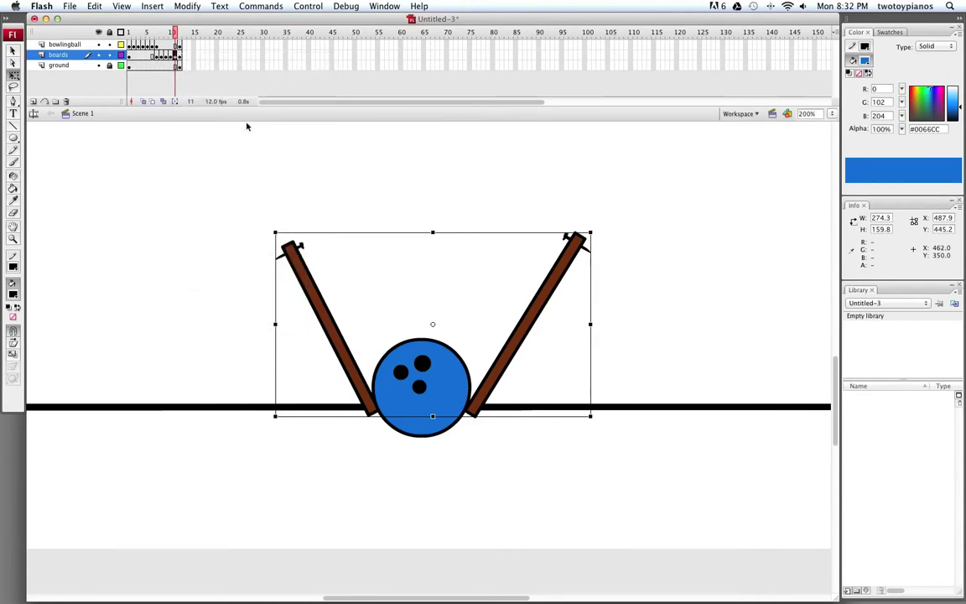
{"action": "left_click_drag", "start_coordinate": [250, 209], "coordinate": [289, 238]}
{"action": "left_click", "coordinate": [306, 260]}
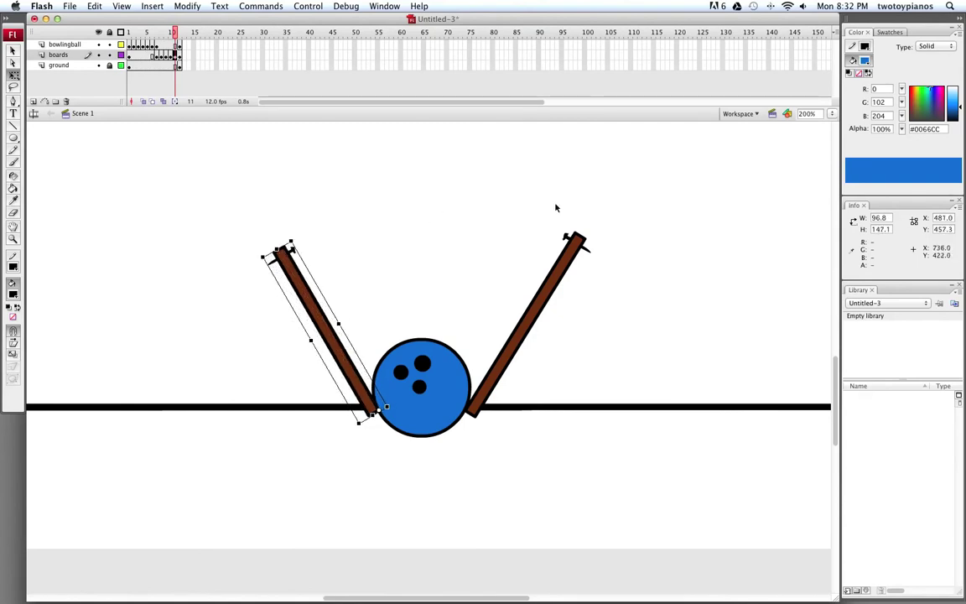
{"action": "left_click", "coordinate": [537, 290]}
{"action": "left_click_drag", "start_coordinate": [600, 235], "coordinate": [618, 242]}
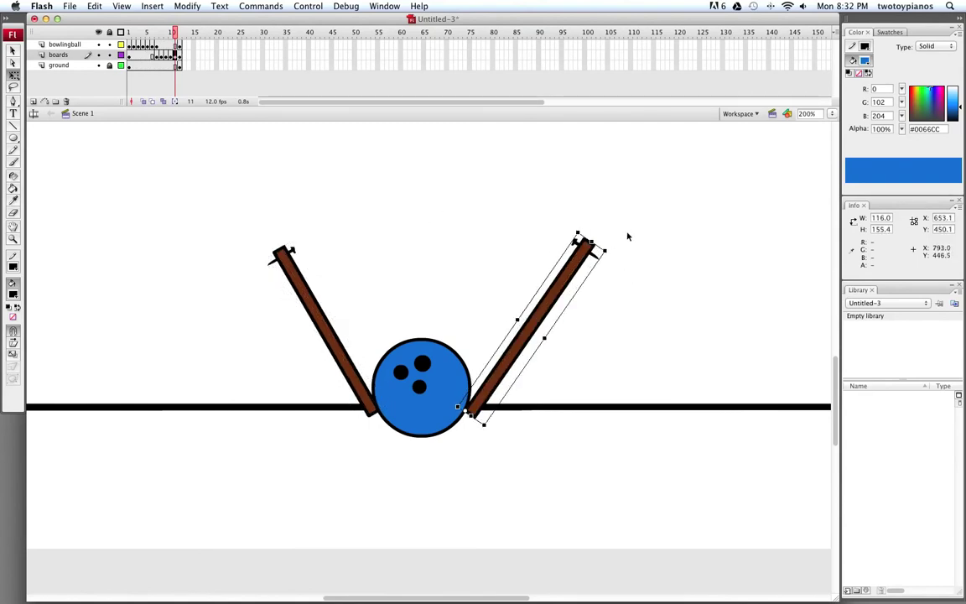
Step: Copy the boards layer's frame 11 onto its keyframe at frame 12
{"action": "right_click", "coordinate": [176, 57]}
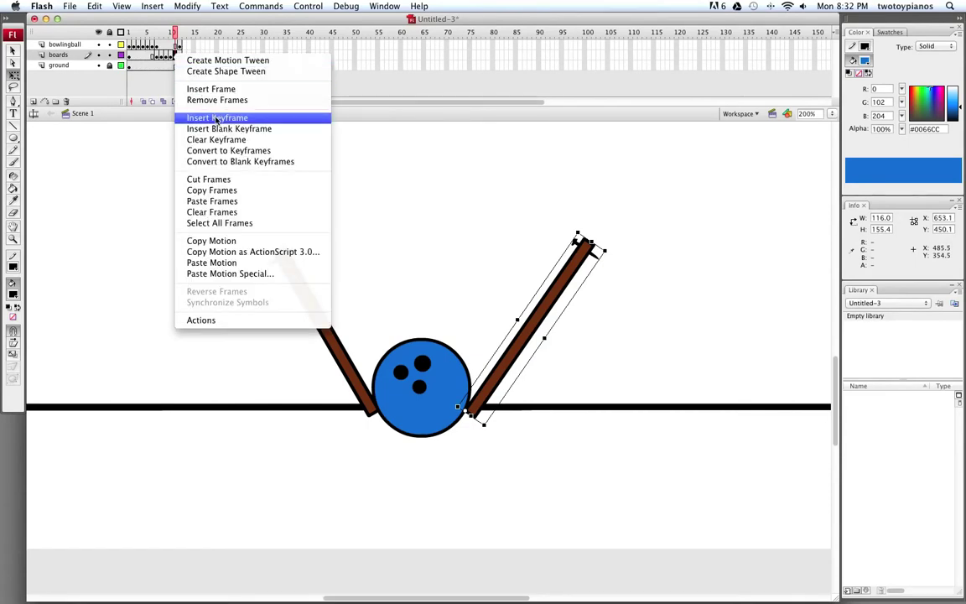
{"action": "left_click", "coordinate": [223, 192]}
{"action": "left_click", "coordinate": [180, 57]}
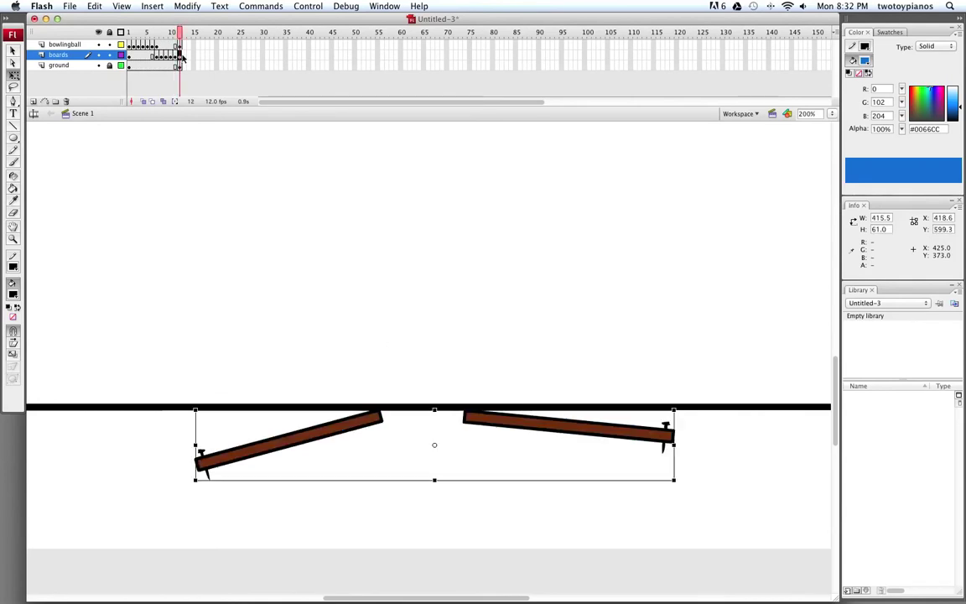
{"action": "right_click", "coordinate": [180, 57]}
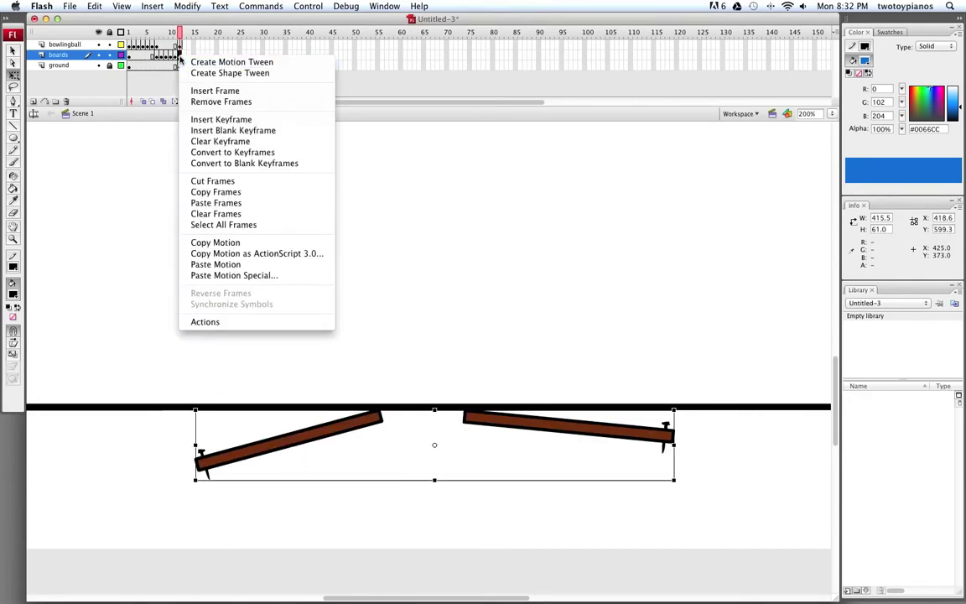
{"action": "left_click", "coordinate": [220, 203]}
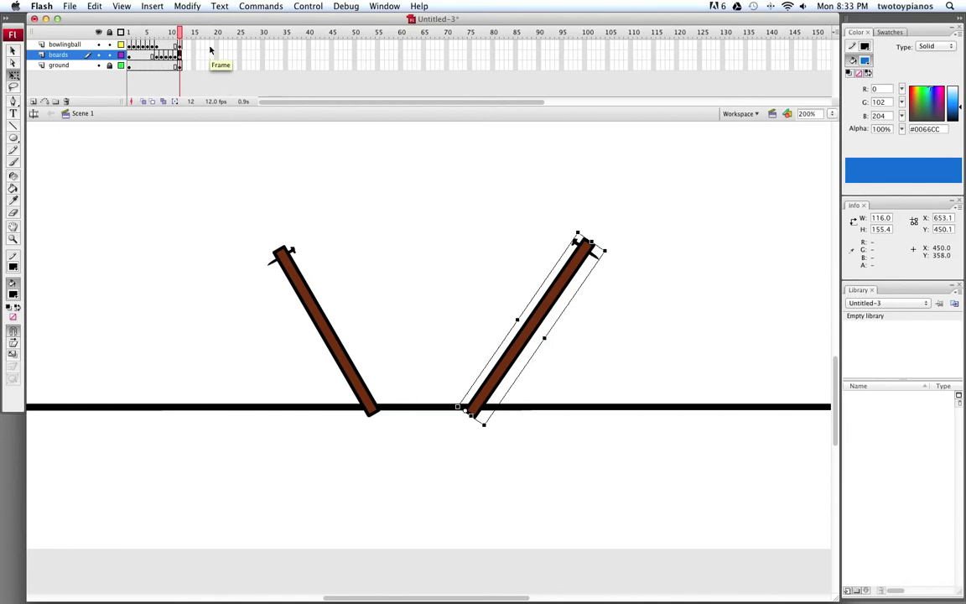
Step: Copy the bowlingball layer's frame 7 onto its keyframe at frame 12
{"action": "left_click_drag", "start_coordinate": [188, 31], "coordinate": [159, 39]}
{"action": "left_click", "coordinate": [156, 45]}
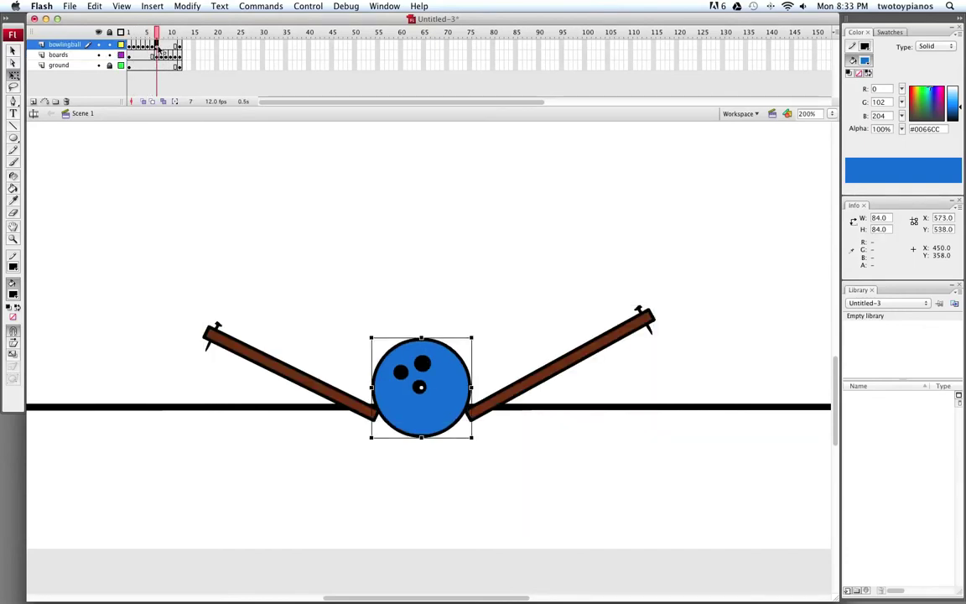
{"action": "right_click", "coordinate": [156, 47]}
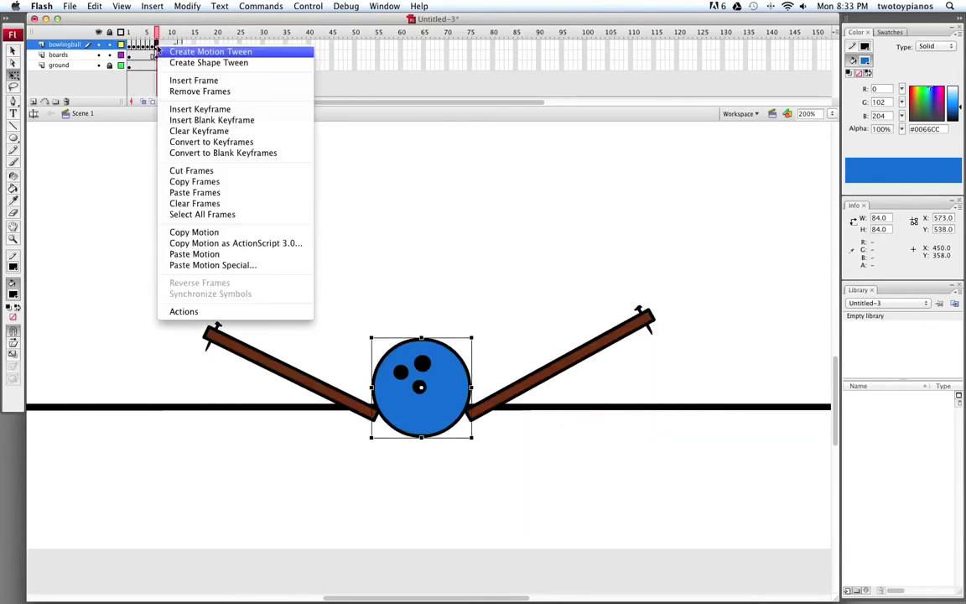
{"action": "left_click", "coordinate": [201, 182]}
{"action": "left_click", "coordinate": [179, 55]}
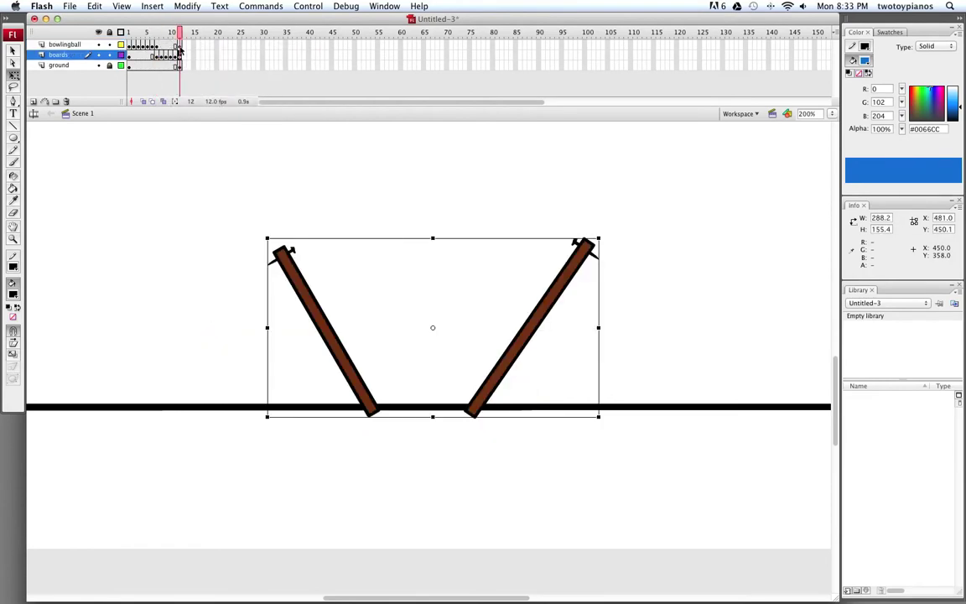
{"action": "right_click", "coordinate": [179, 49]}
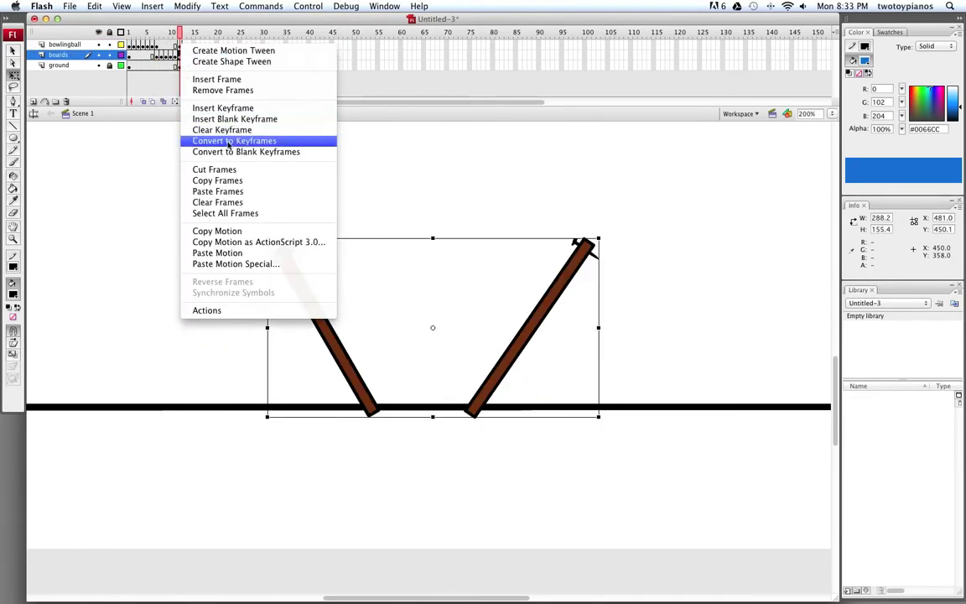
{"action": "left_click", "coordinate": [218, 191]}
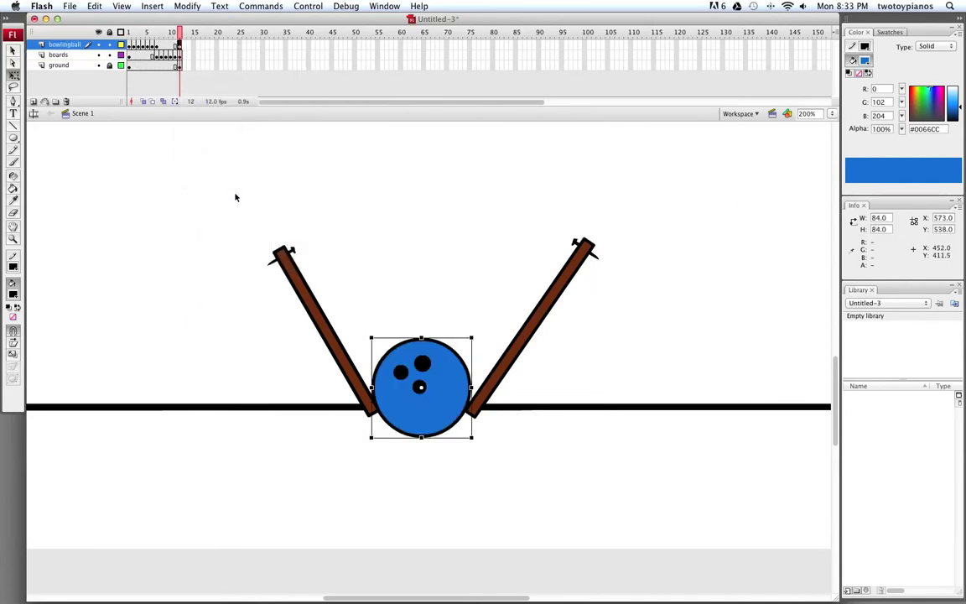
{"action": "left_click", "coordinate": [369, 236]}
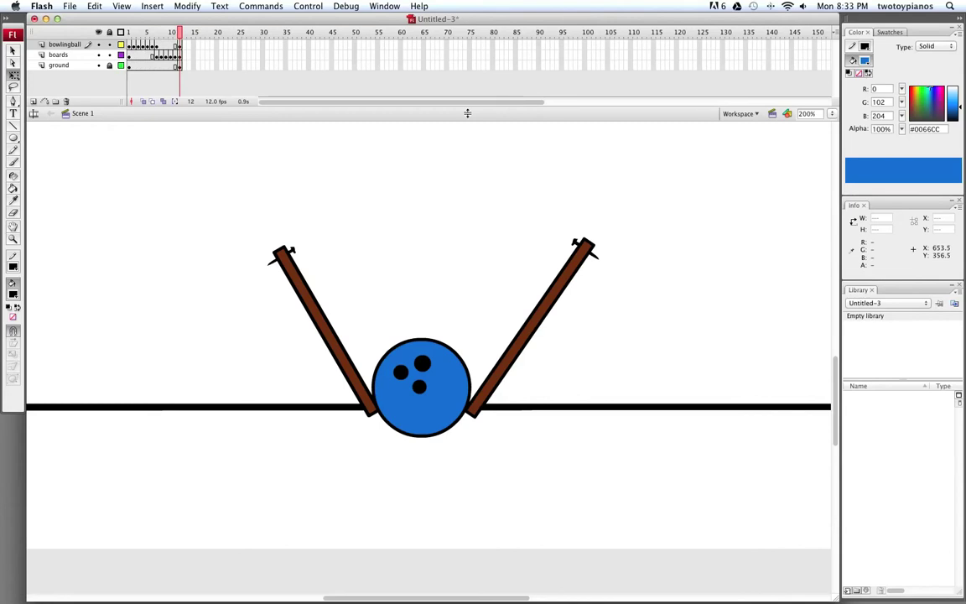
Step: Play the animation several times to check the ball's fall and the motion of the boards
{"action": "key", "text": "super+1"}
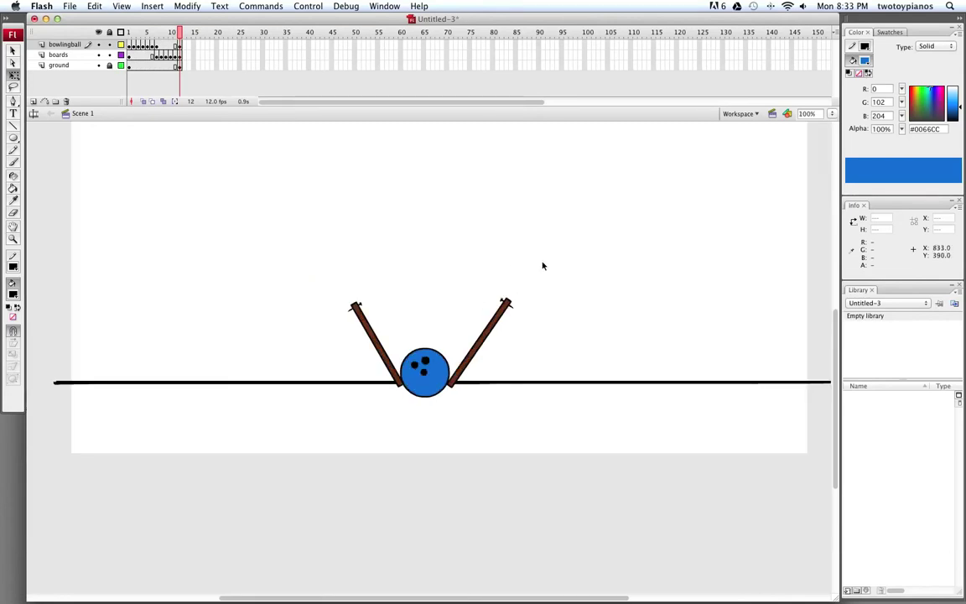
{"action": "left_click_drag", "start_coordinate": [513, 239], "coordinate": [506, 334]}
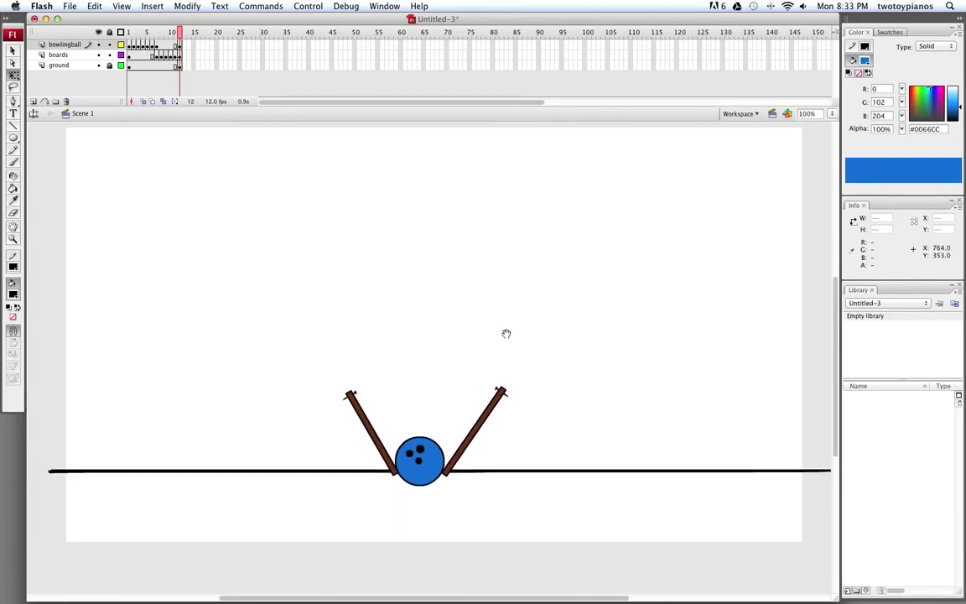
{"action": "key", "text": "Return"}
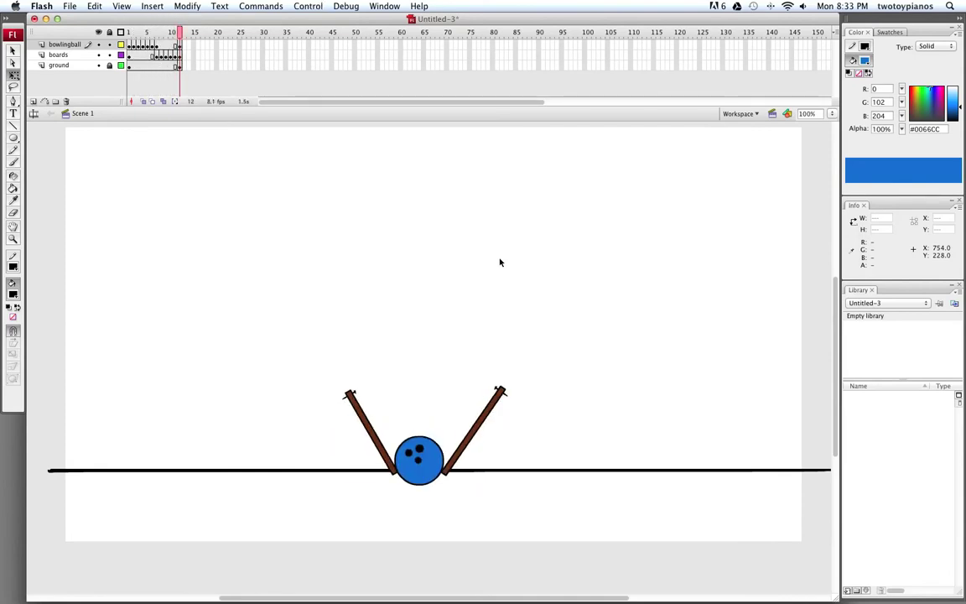
{"action": "key", "text": "Return"}
{"action": "key", "text": "Return"}
{"action": "key", "text": "Return"}
Step: Move the ground layer above the bowlingball and boards layers
{"action": "left_click", "coordinate": [71, 67]}
{"action": "left_click_drag", "start_coordinate": [75, 69], "coordinate": [78, 34]}
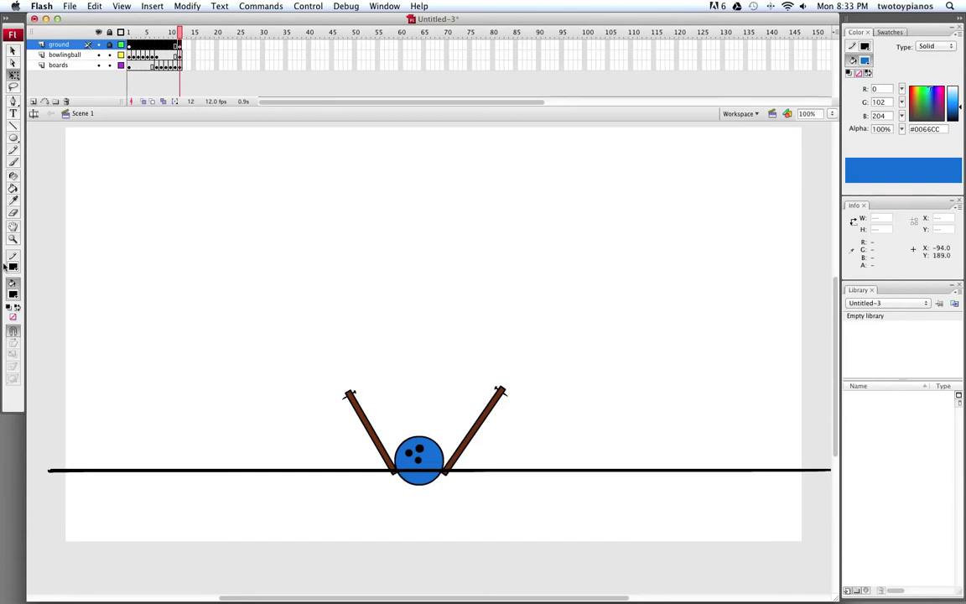
Step: Set both the fill and stroke colours to white (#FFFFFF) and activate the Rectangle tool
{"action": "left_click", "coordinate": [14, 295]}
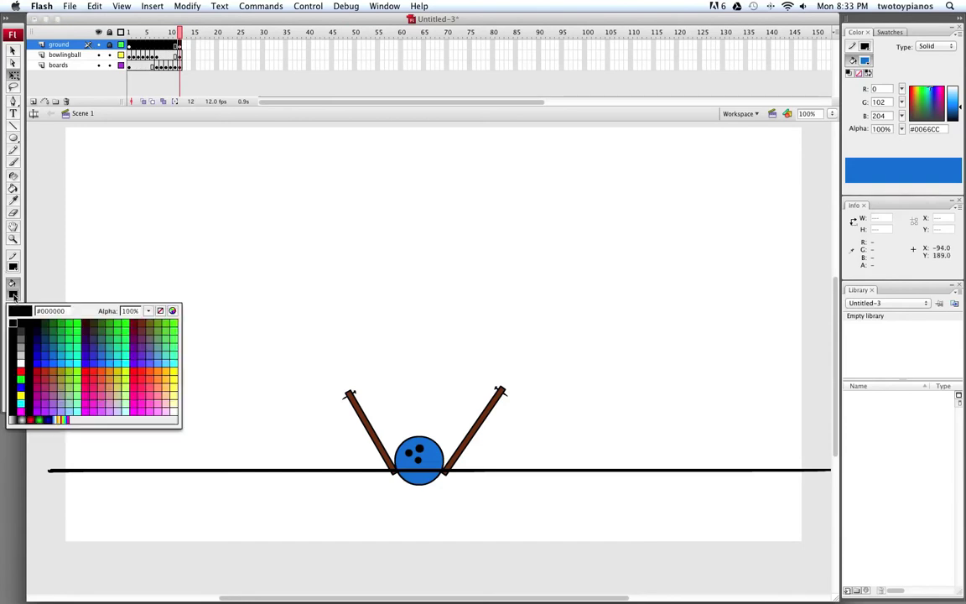
{"action": "left_click", "coordinate": [21, 361]}
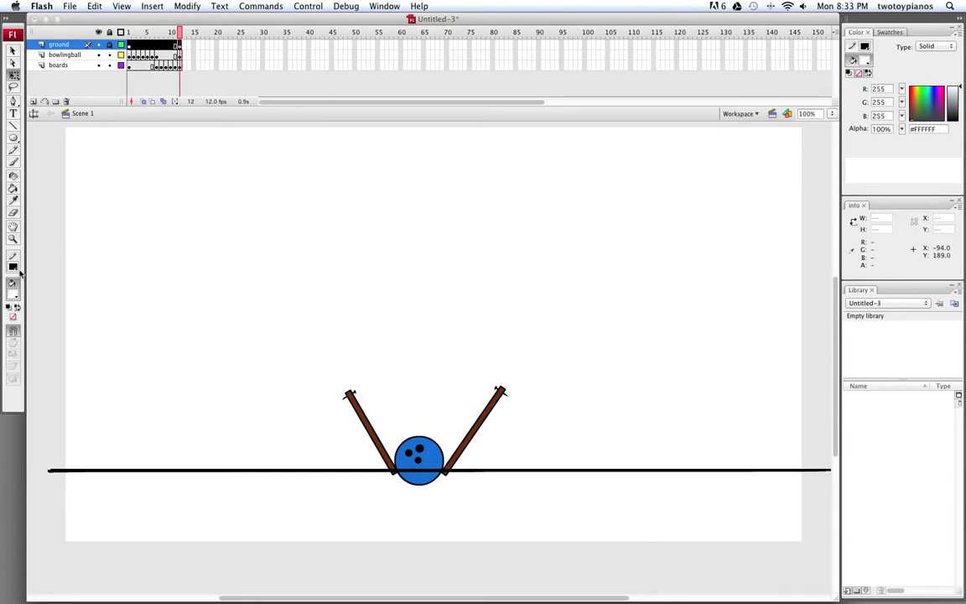
{"action": "left_click", "coordinate": [14, 268]}
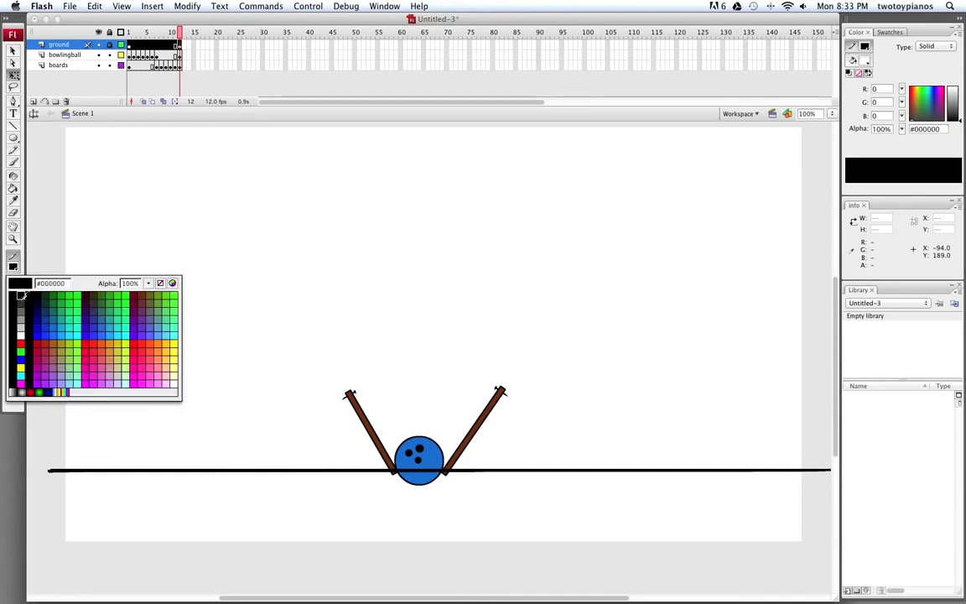
{"action": "left_click", "coordinate": [21, 333]}
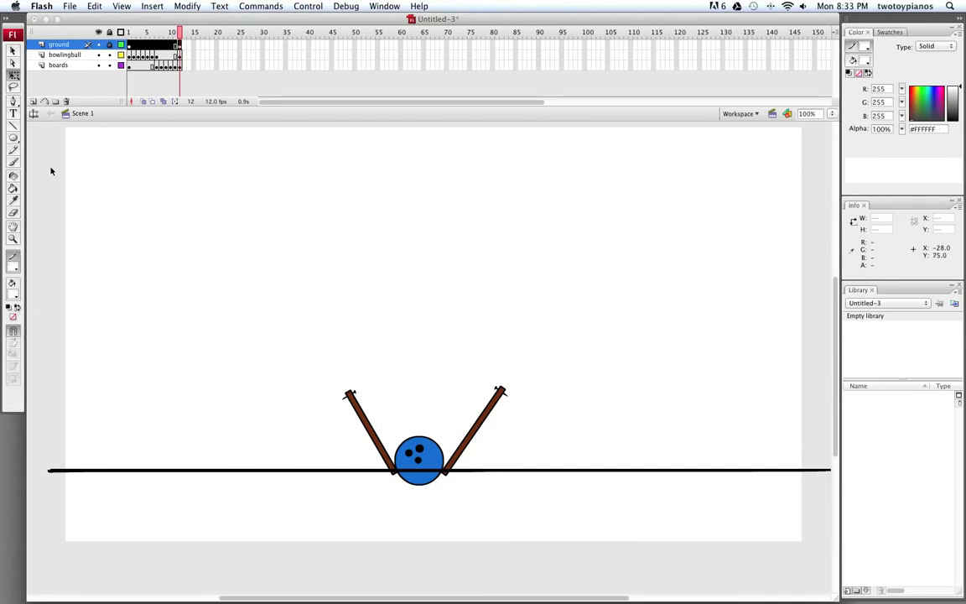
{"action": "left_click", "coordinate": [13, 140]}
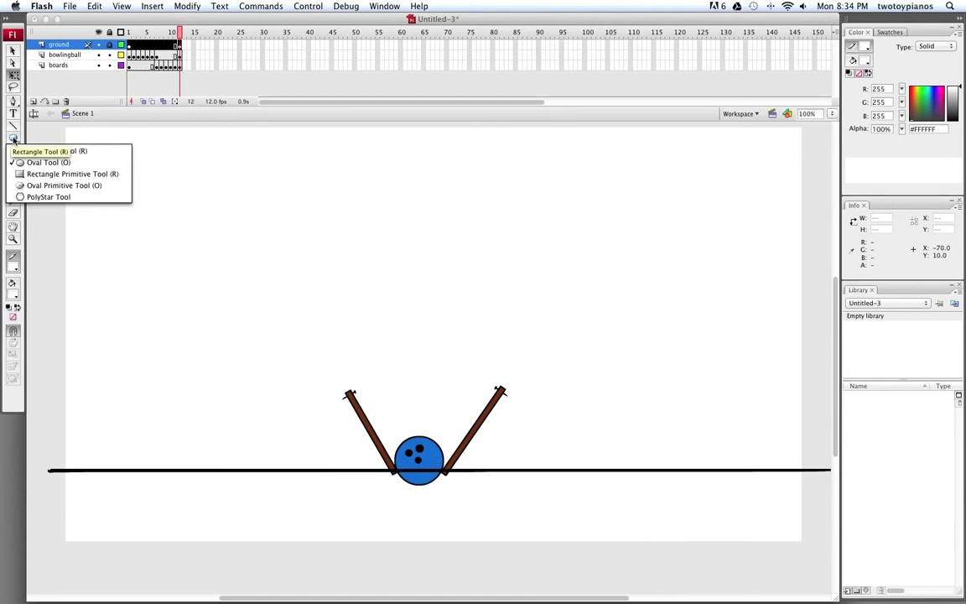
{"action": "left_click", "coordinate": [38, 151]}
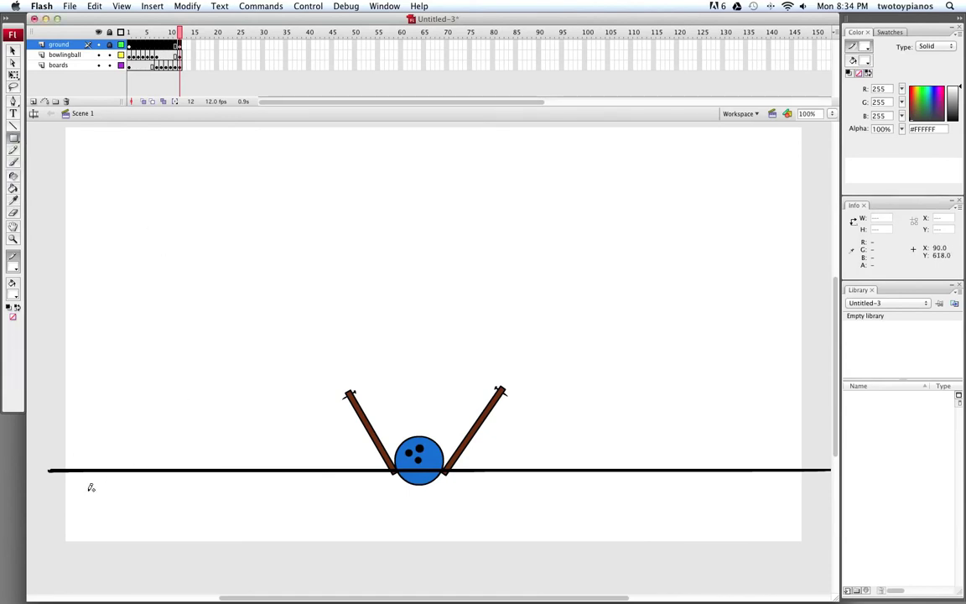
Step: Add a new layer above the ground layer and name it "ground 2"
{"action": "left_click", "coordinate": [34, 102]}
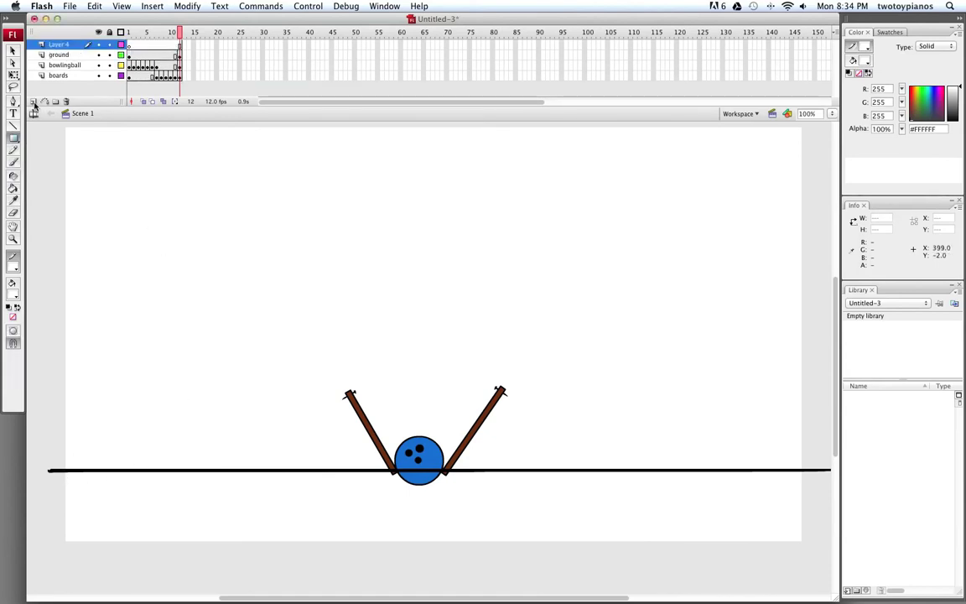
{"action": "double_click", "coordinate": [53, 45]}
{"action": "type", "text": "girl"}
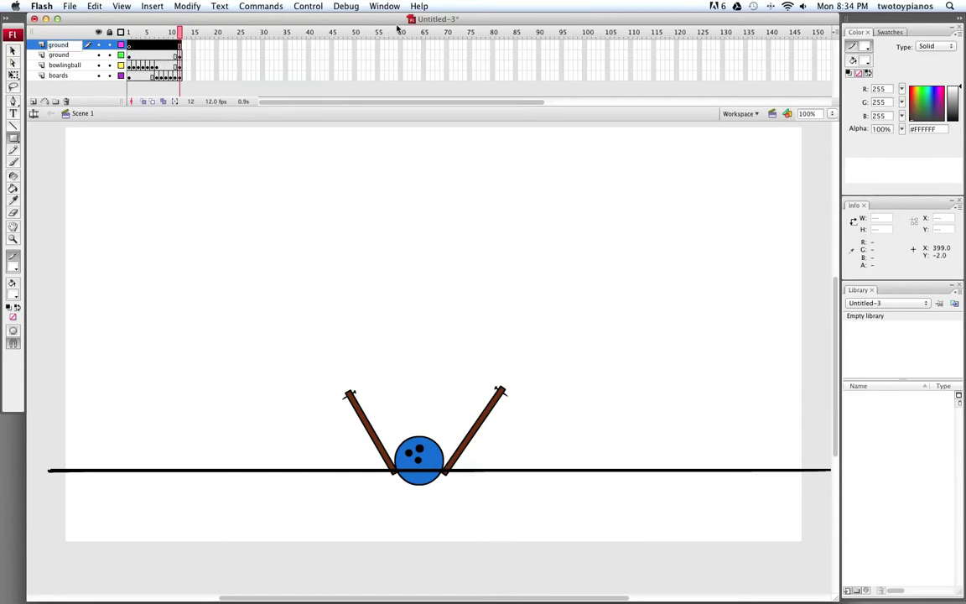
{"action": "key", "text": "Return"}
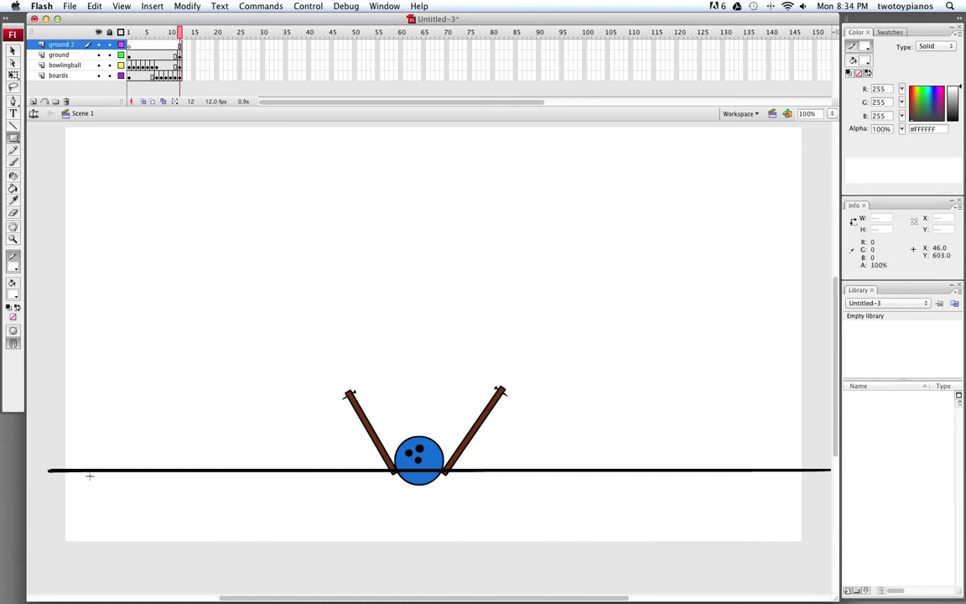
Step: Draw a white rectangle just below the ground line across the full stage width, covering the area beneath, and lock the ground 2 layer
{"action": "left_click_drag", "start_coordinate": [63, 473], "coordinate": [812, 546]}
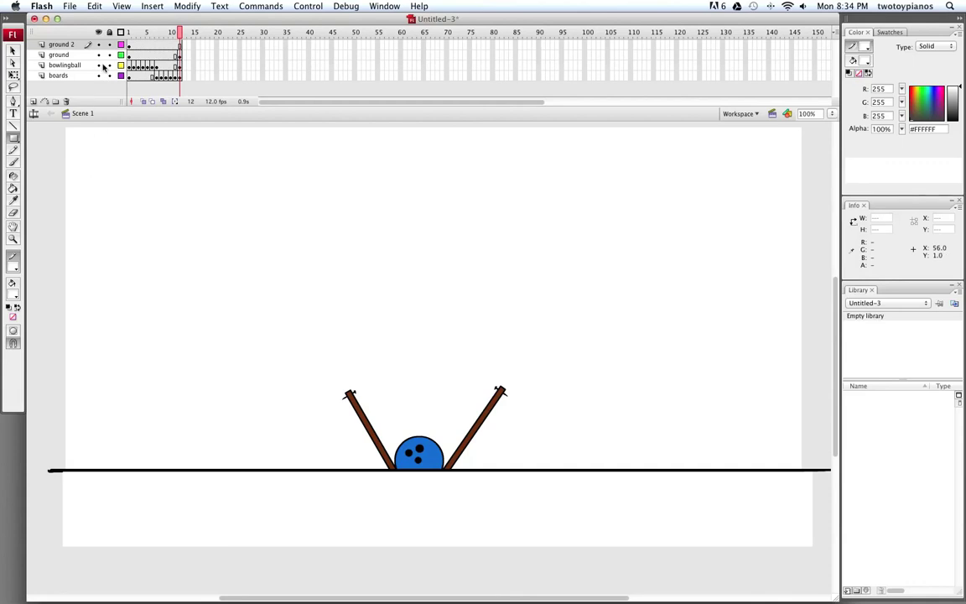
{"action": "left_click", "coordinate": [109, 45]}
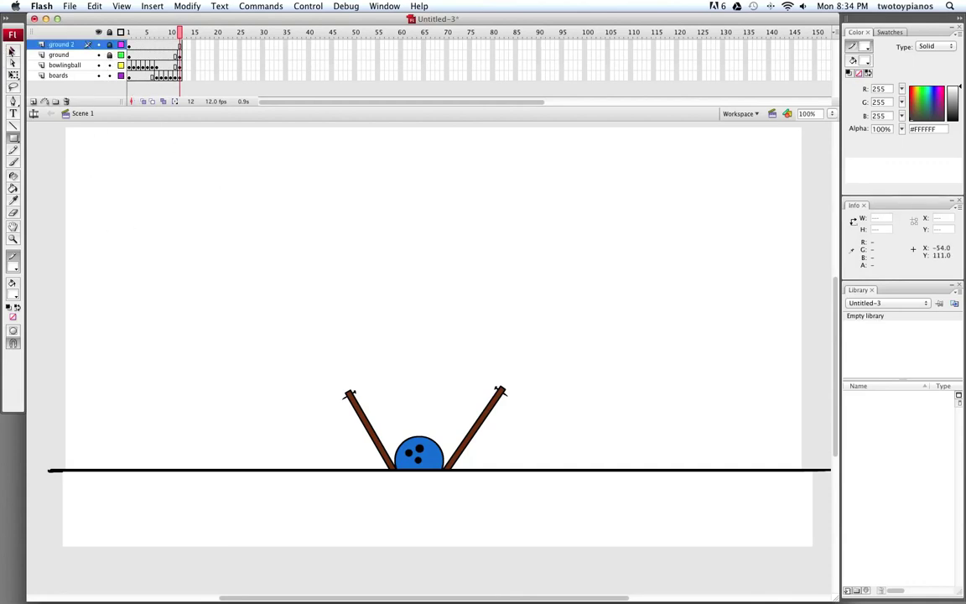
Step: Play the animation to check how the white cover hides the ball and boards below the ground line
{"action": "left_click", "coordinate": [11, 50]}
{"action": "key", "text": "Return"}
{"action": "key", "text": "Return"}
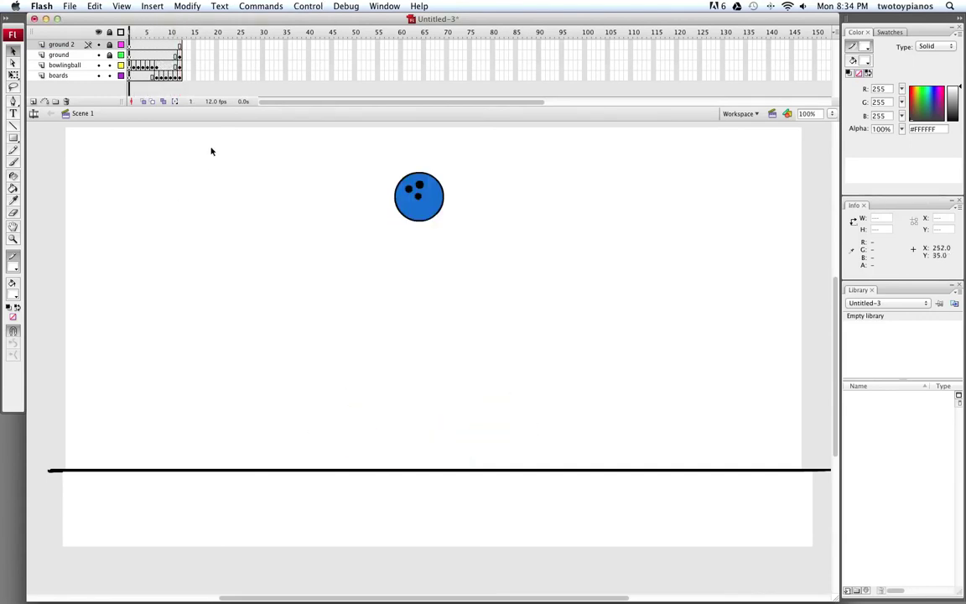